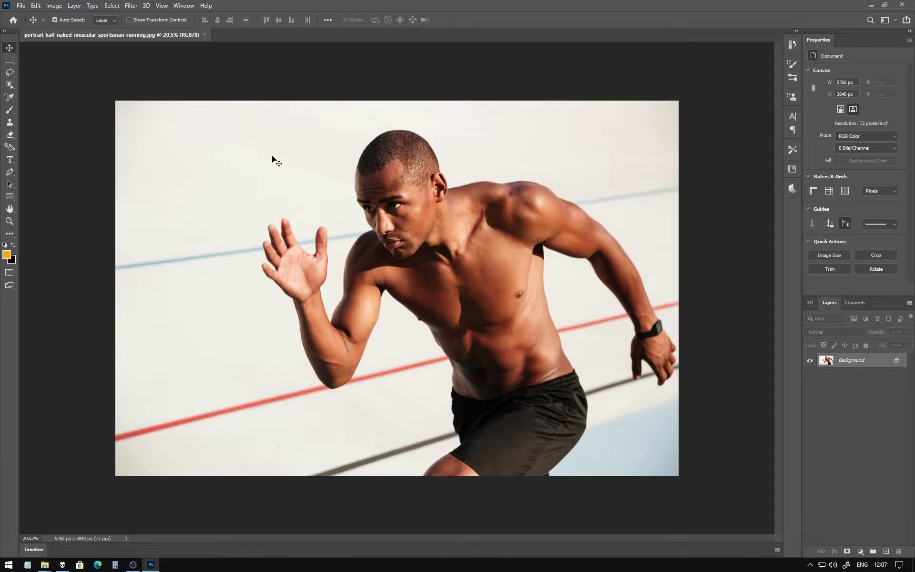
Step: Select the runner with Select Subject and add a layer mask hiding the background
scroll(371, 186, "down", 1)
scroll(381, 228, "up", 2)
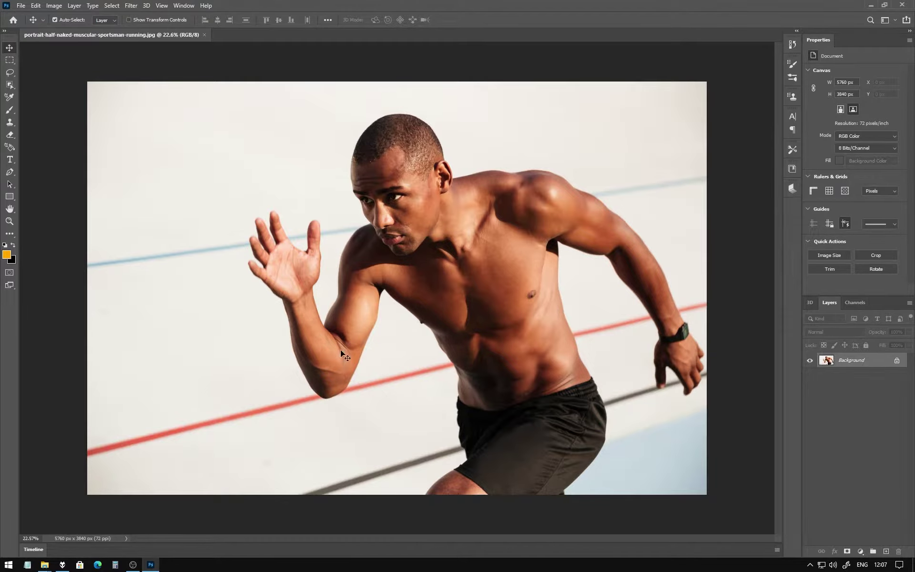
left_click(9, 85)
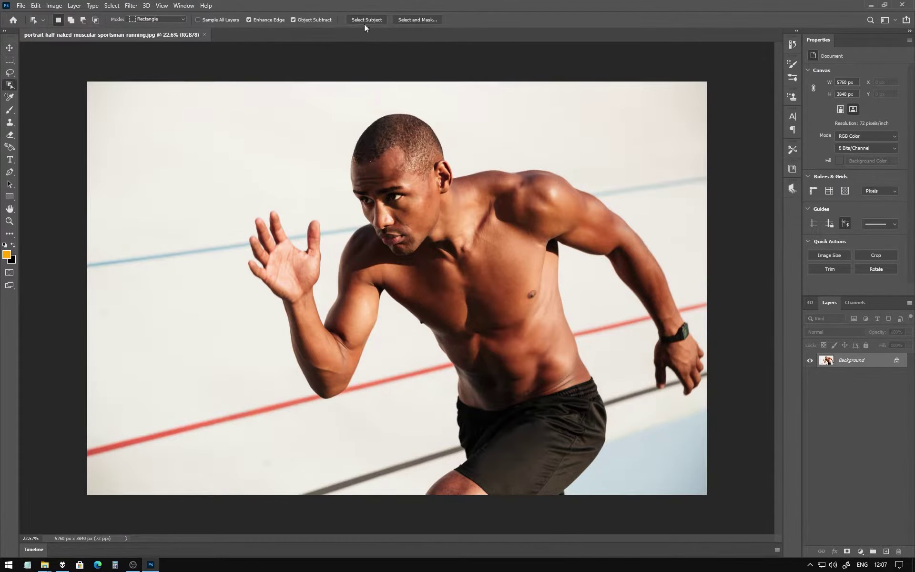
left_click(366, 20)
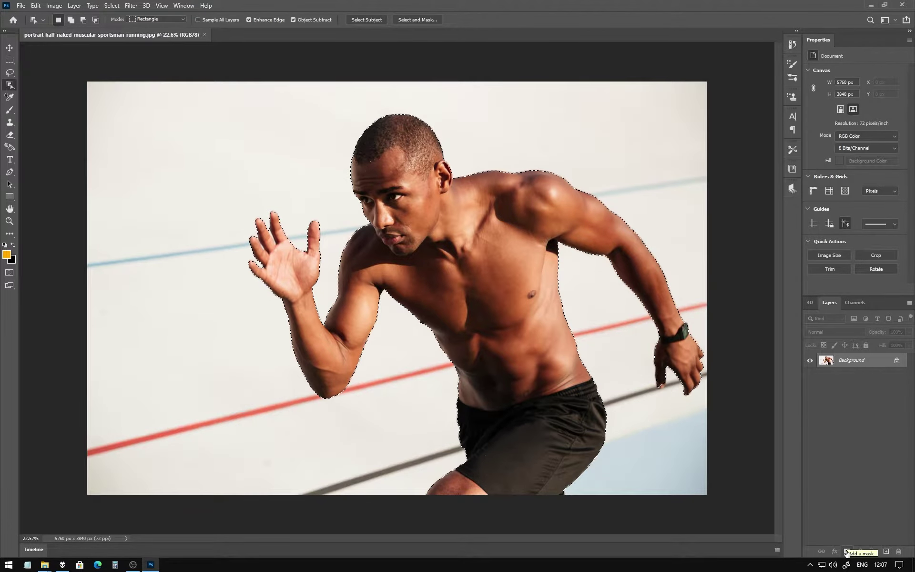
left_click(847, 552)
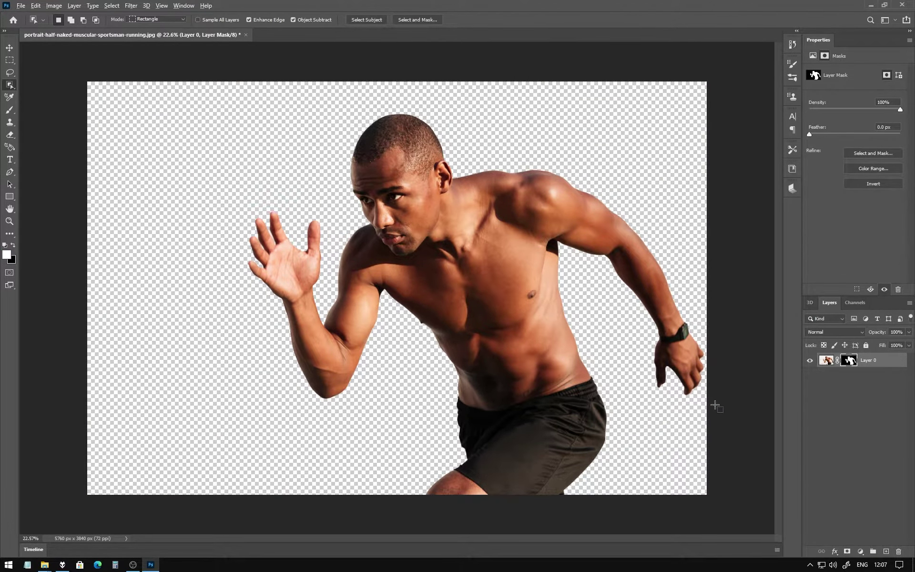
Step: Set up a soft round brush at 0% hardness, size 10, with black foreground
scroll(708, 393, "up", 3)
scroll(704, 387, "up", 3)
scroll(684, 401, "up", 3)
scroll(662, 391, "up", 1)
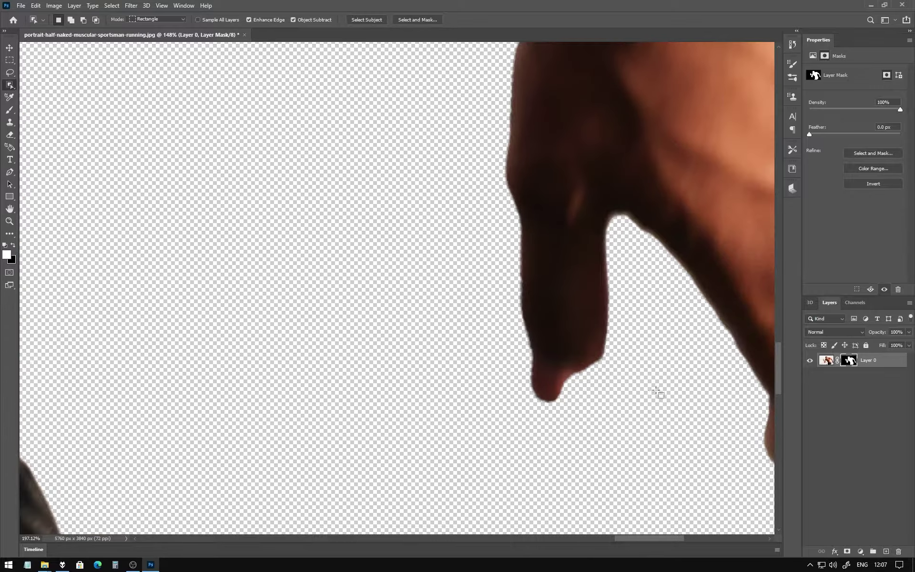
key("b")
left_click(63, 19)
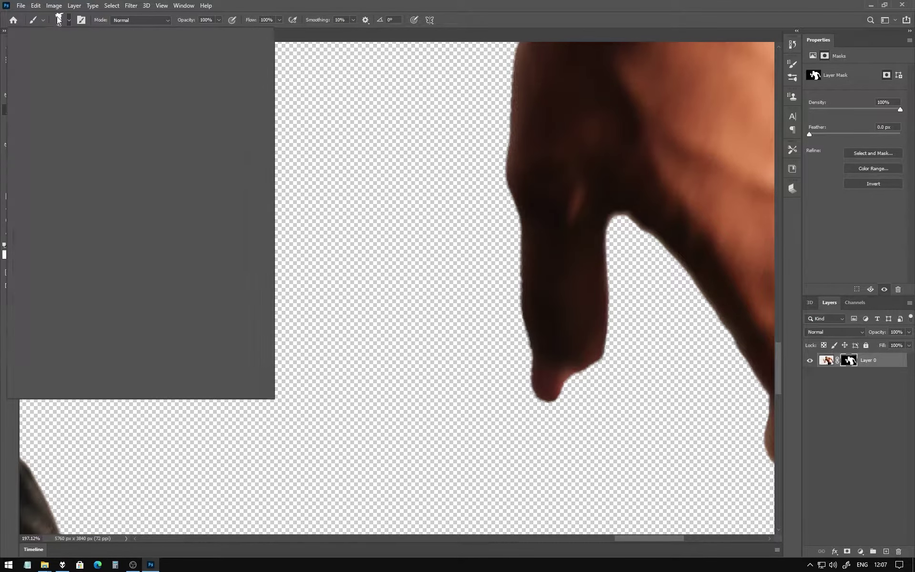
left_click(112, 92)
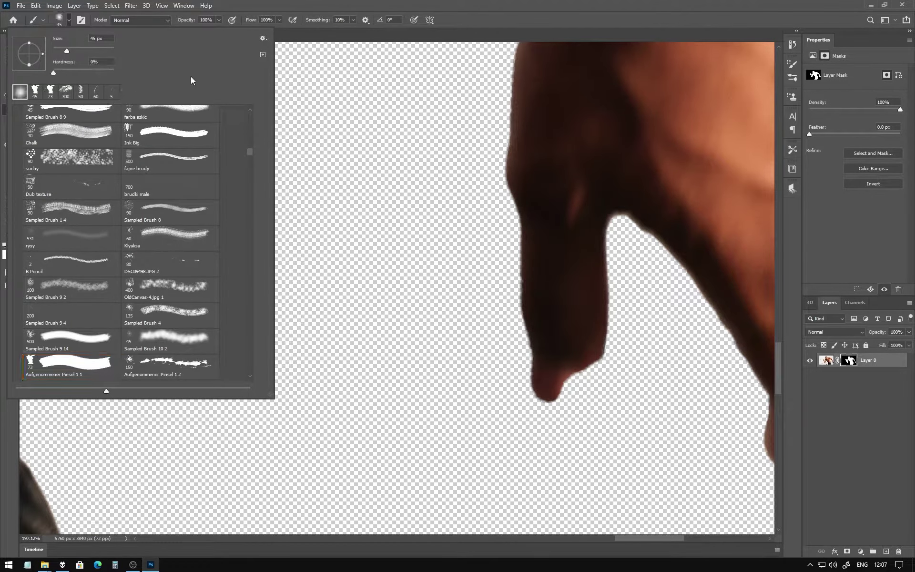
left_click(442, 4)
scroll(206, 211, "up", 5)
key("bracketleft")
key("bracketleft")
key("bracketleft")
key("x")
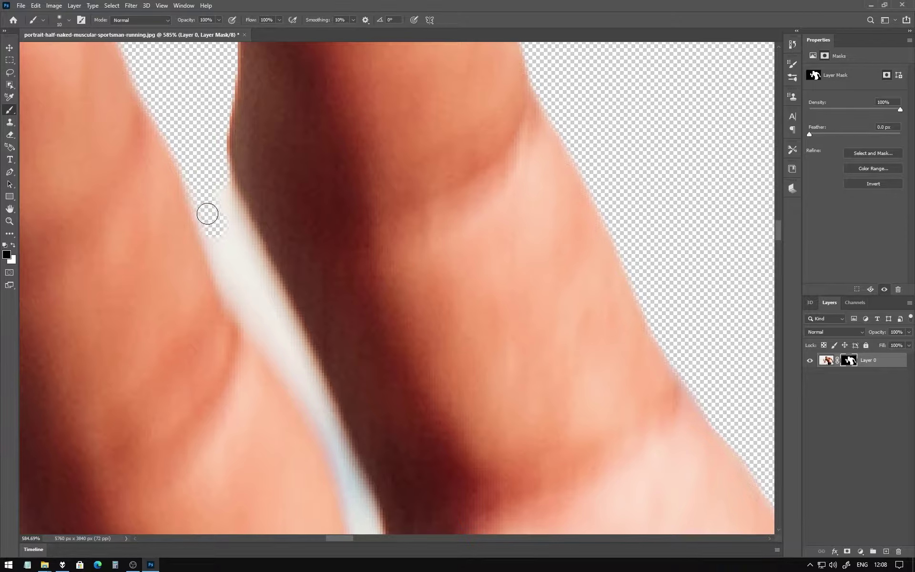
Step: Paint black on the mask to hide the white gap between the fingers
mouse_move(207, 212)
left_mouse_down()
mouse_move(225, 261)
mouse_move(213, 243)
left_mouse_up()
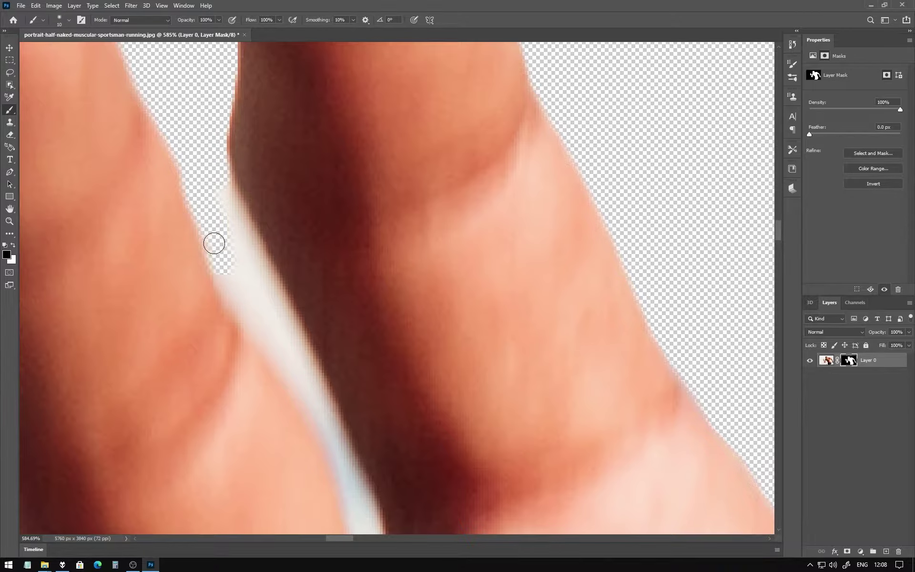
left_click_drag(227, 206, 280, 321)
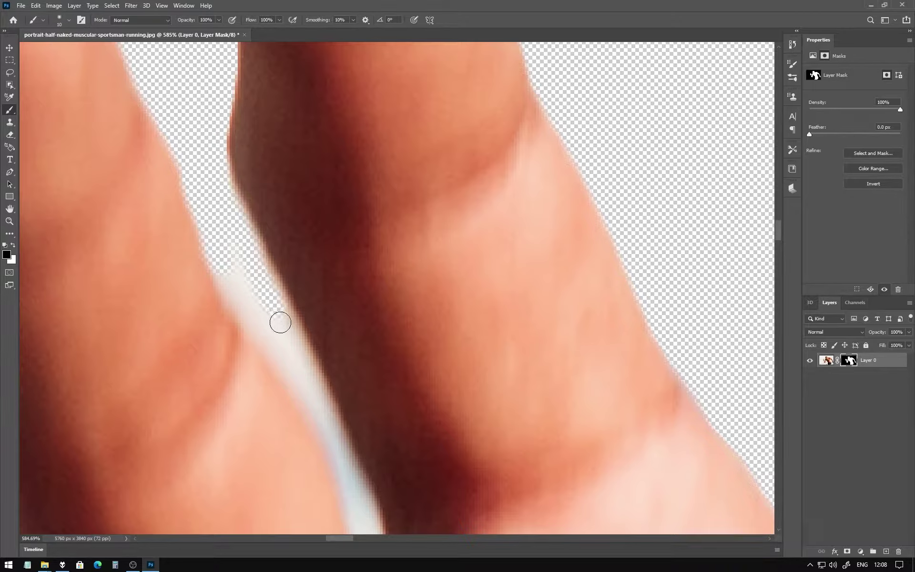
mouse_move(234, 262)
left_mouse_down()
mouse_move(229, 278)
mouse_move(306, 382)
left_mouse_up()
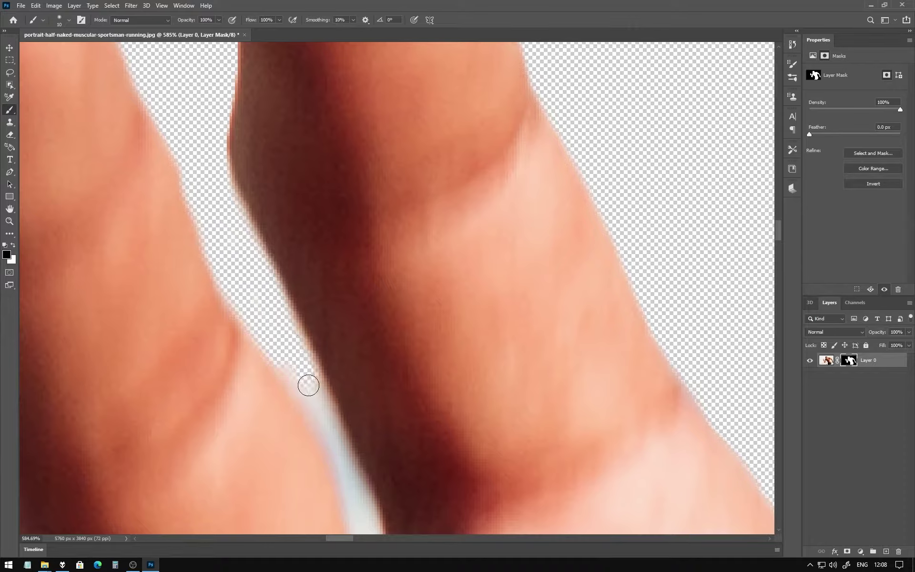
scroll(274, 353, "down", 2)
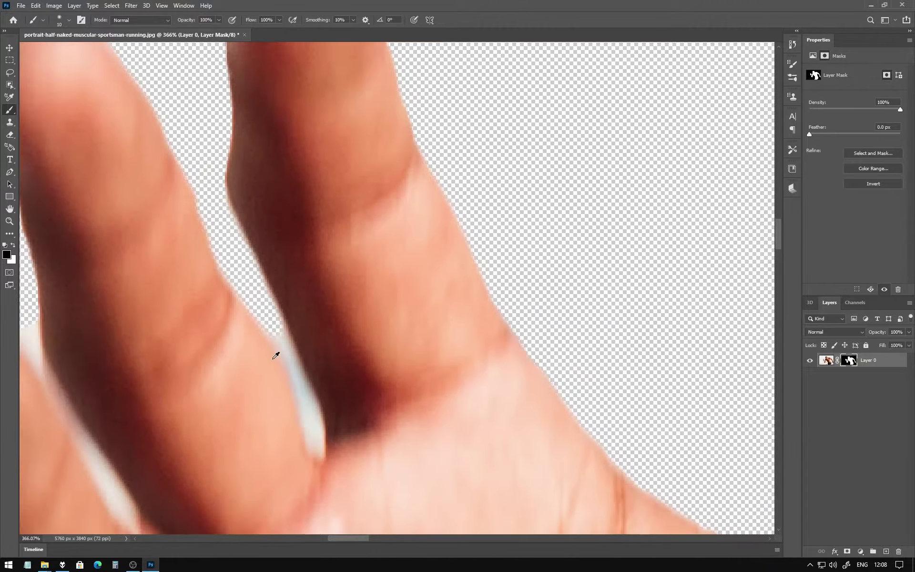
scroll(268, 306, "up", 3)
left_click_drag(262, 283, 288, 331)
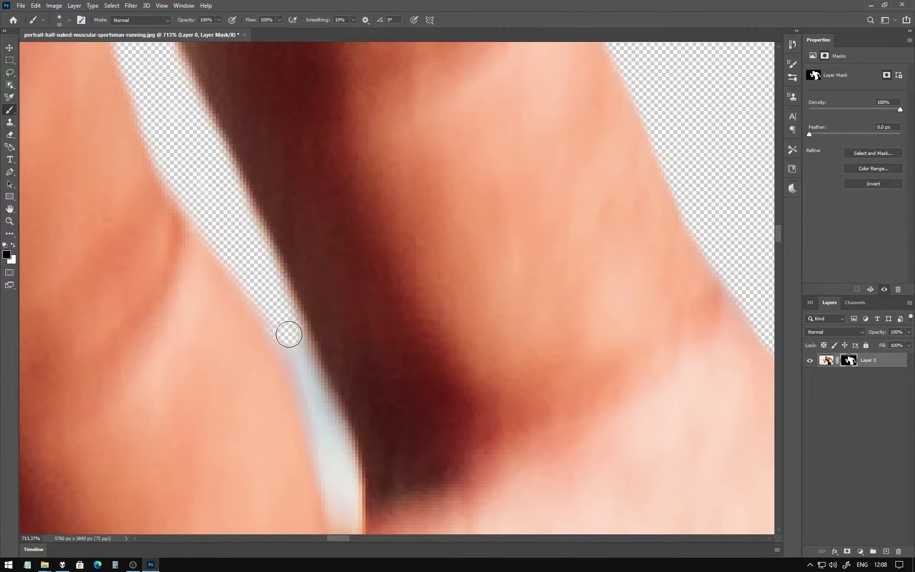
scroll(185, 180, "down", 1)
scroll(257, 302, "up", 2)
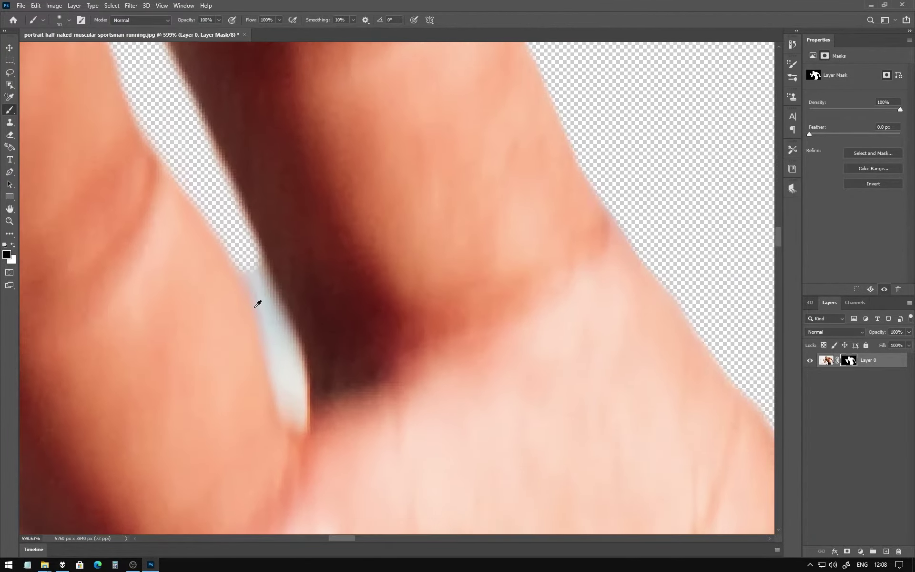
scroll(256, 255, "up", 2)
Step: With a slightly smaller brush, mask the remaining white along the finger edge
key("bracketleft")
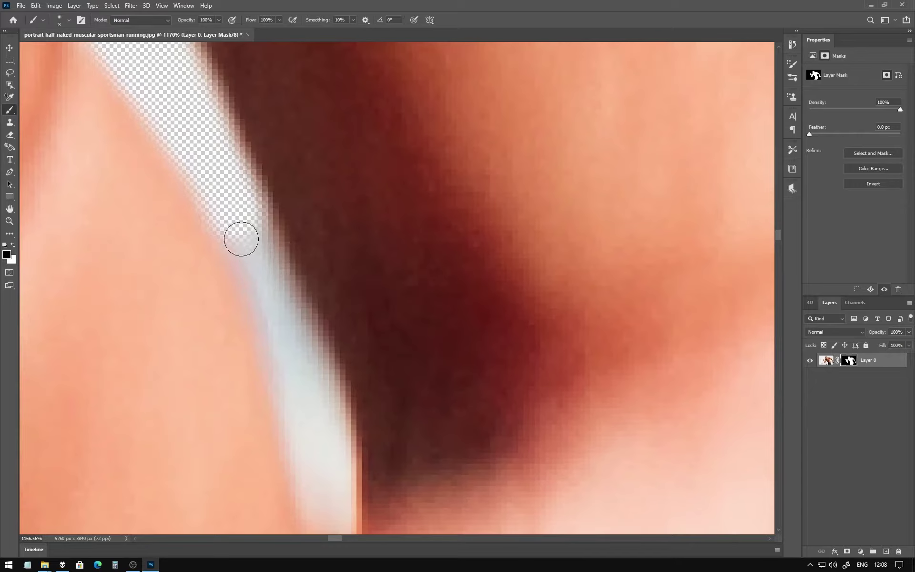
mouse_move(239, 239)
left_mouse_down()
mouse_move(280, 308)
mouse_move(267, 260)
left_mouse_up()
left_click_drag(245, 215, 308, 429)
scroll(239, 210, "down", 1)
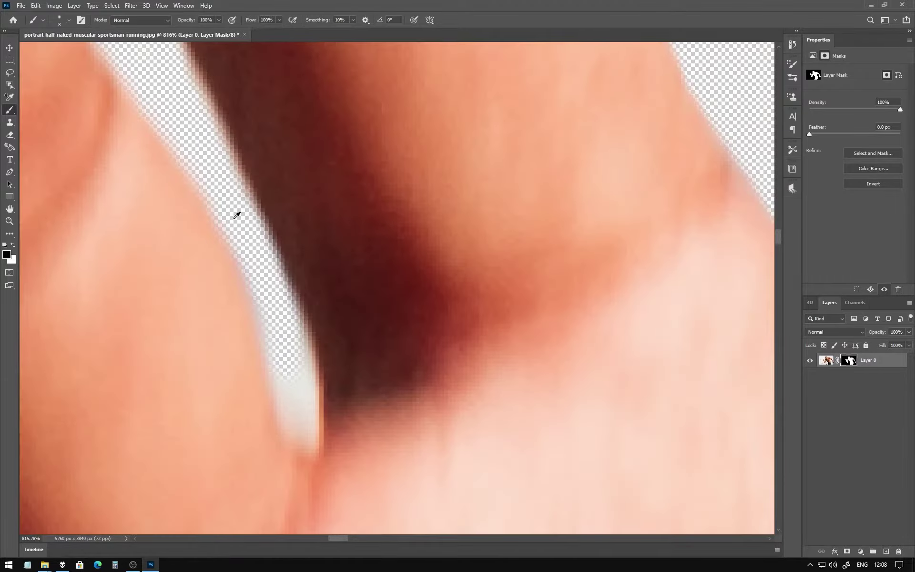
scroll(272, 341, "up", 2)
mouse_move(241, 202)
left_mouse_down()
mouse_move(301, 405)
mouse_move(299, 327)
mouse_move(272, 243)
mouse_move(215, 164)
left_mouse_up()
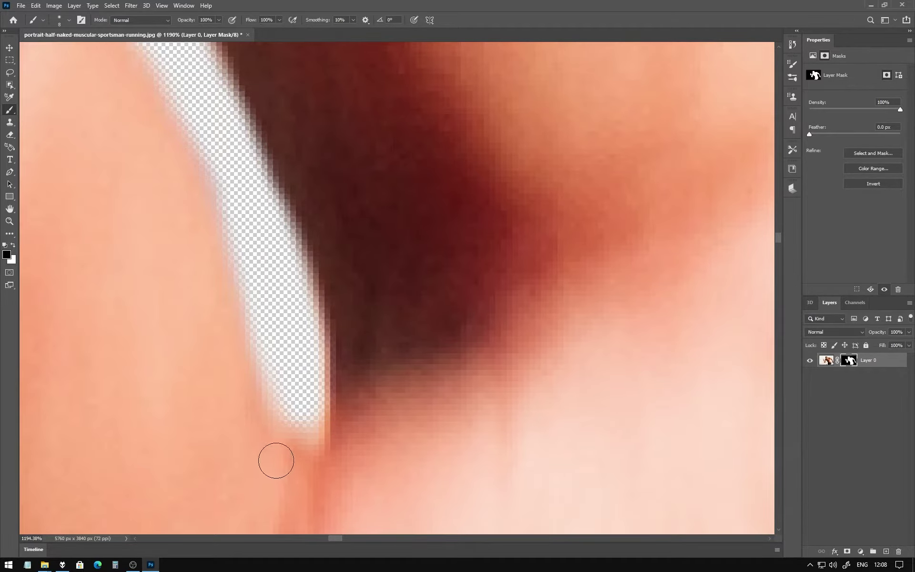
left_click(128, 565)
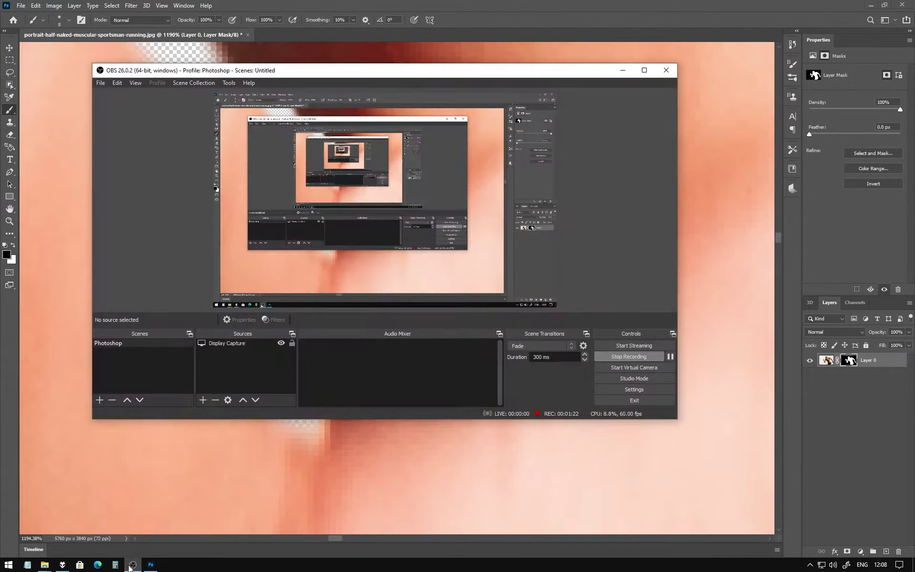
Step: Zoom in and paint black on the mask over the leftover white sliver between the fingers
left_click(131, 565)
scroll(311, 327, "down", 3)
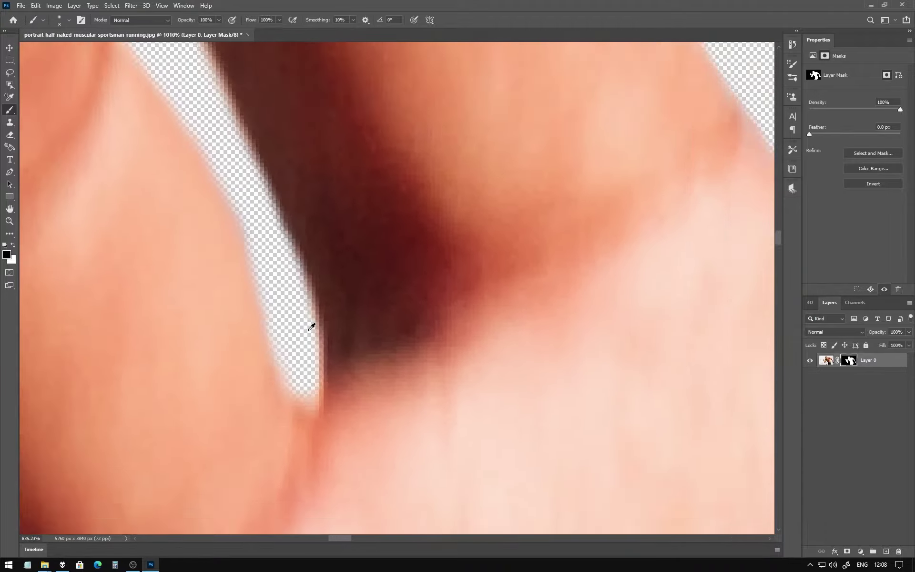
scroll(310, 327, "down", 3)
scroll(415, 351, "down", 2)
scroll(224, 336, "up", 1)
scroll(238, 286, "up", 2)
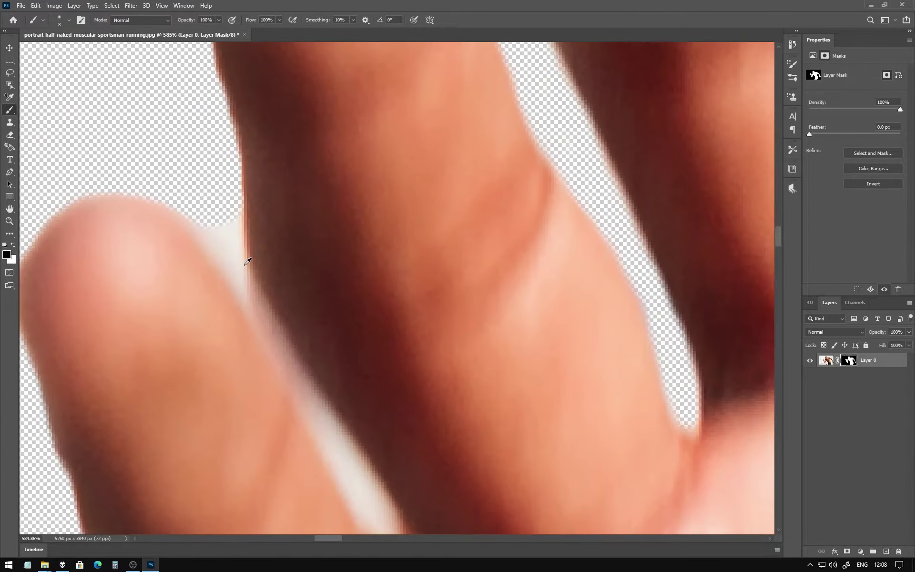
scroll(246, 256, "up", 1)
mouse_move(174, 182)
left_mouse_down()
mouse_move(230, 267)
mouse_move(230, 205)
left_mouse_up()
scroll(230, 205, "up", 1)
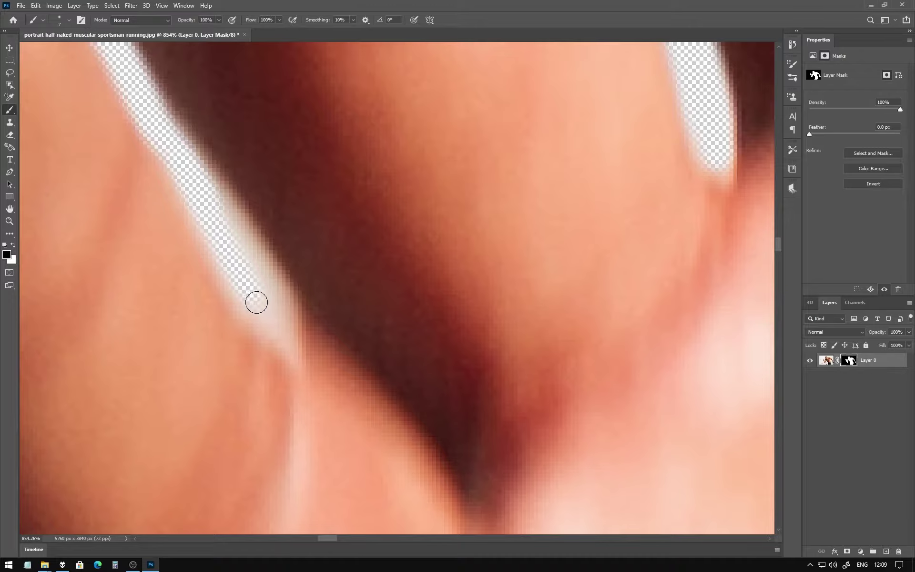
mouse_move(255, 300)
left_mouse_down()
mouse_move(198, 187)
mouse_move(276, 290)
mouse_move(293, 327)
mouse_move(286, 341)
mouse_move(242, 286)
mouse_move(256, 290)
mouse_move(241, 249)
mouse_move(281, 326)
left_mouse_up()
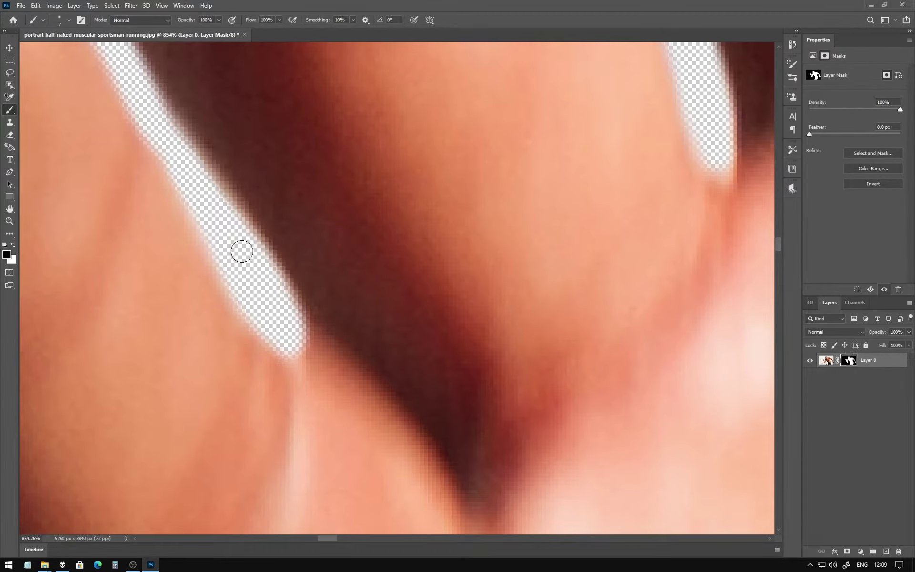
Step: Paint white on the mask along the ear's top edge to restore it
scroll(342, 313, "down", 5)
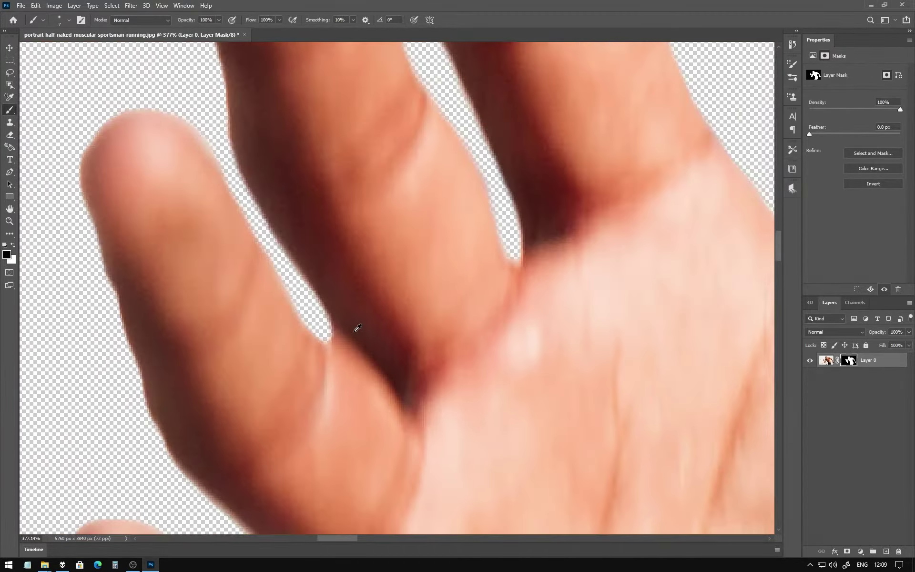
scroll(356, 112, "up", 3)
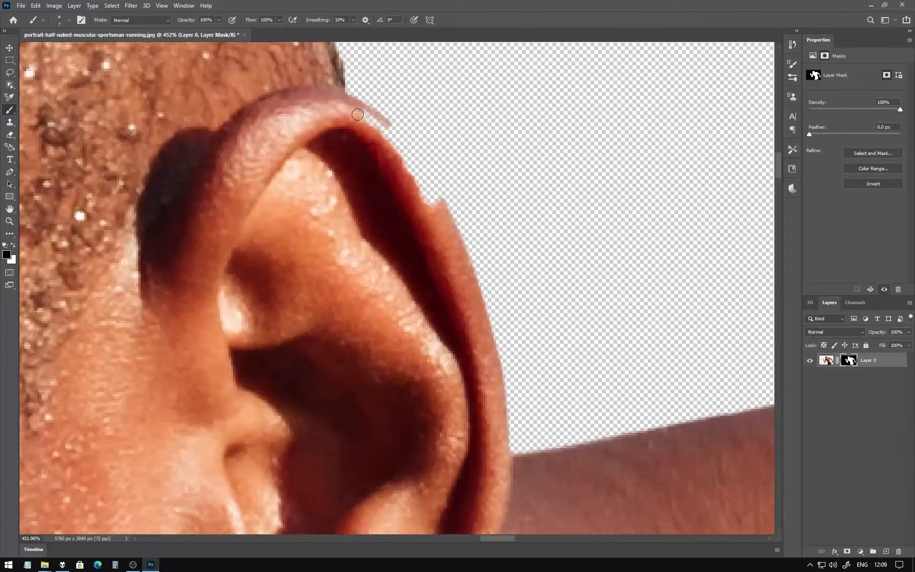
key("x")
mouse_move(356, 112)
left_mouse_down()
mouse_move(394, 154)
mouse_move(376, 117)
mouse_move(351, 101)
mouse_move(376, 117)
left_mouse_up()
scroll(376, 117, "down", 10)
scroll(484, 289, "up", 5)
scroll(388, 328, "up", 3)
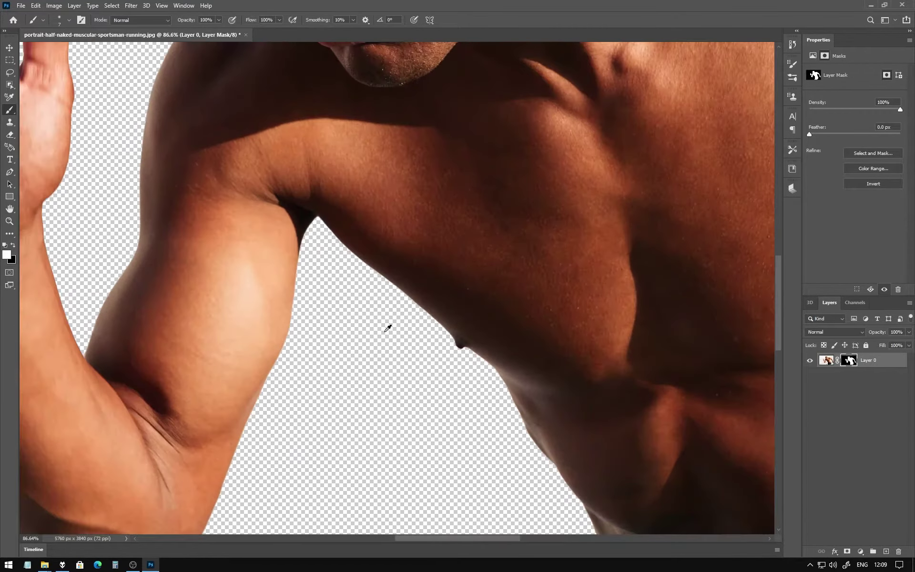
scroll(307, 260, "down", 2)
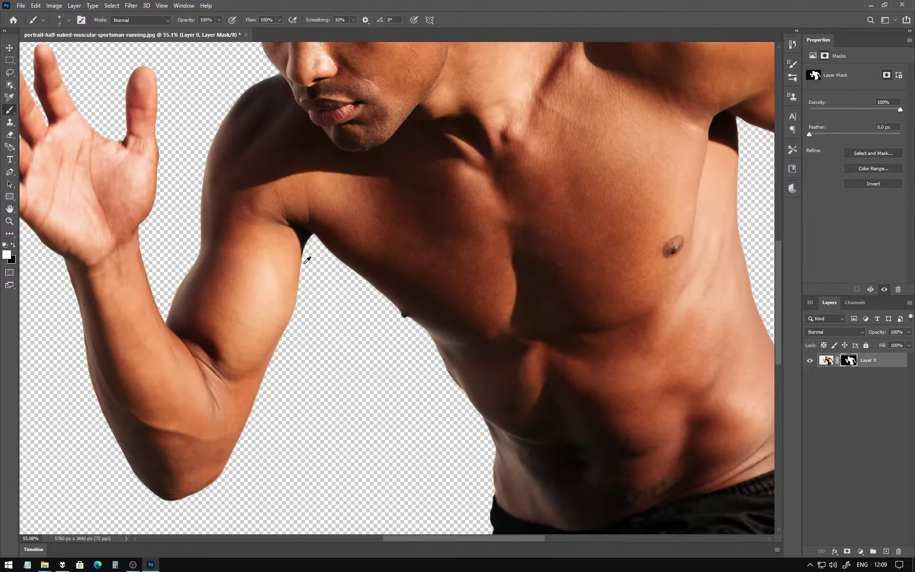
scroll(307, 260, "down", 5)
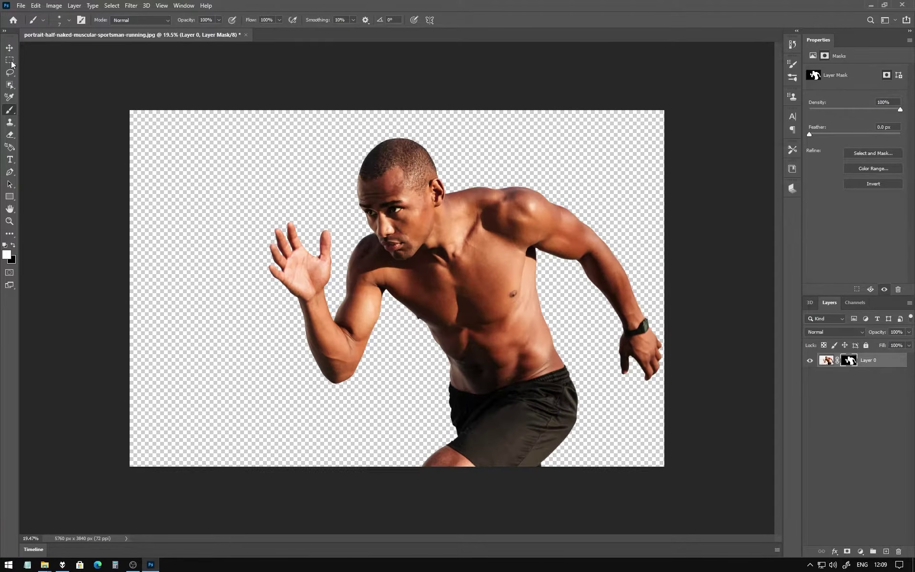
Step: Switch to the Move tool and target Layer 0's pixels instead of its mask
left_click(9, 48)
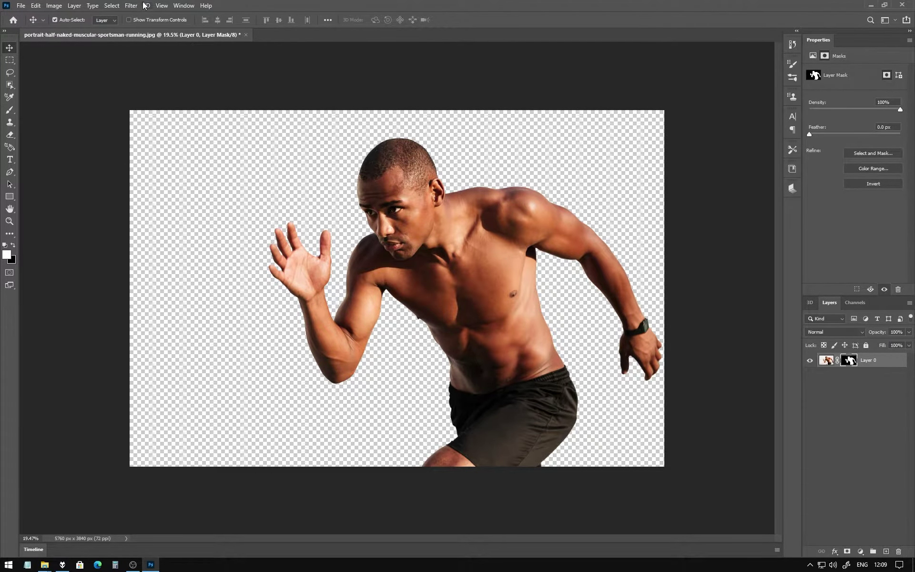
left_click(827, 361)
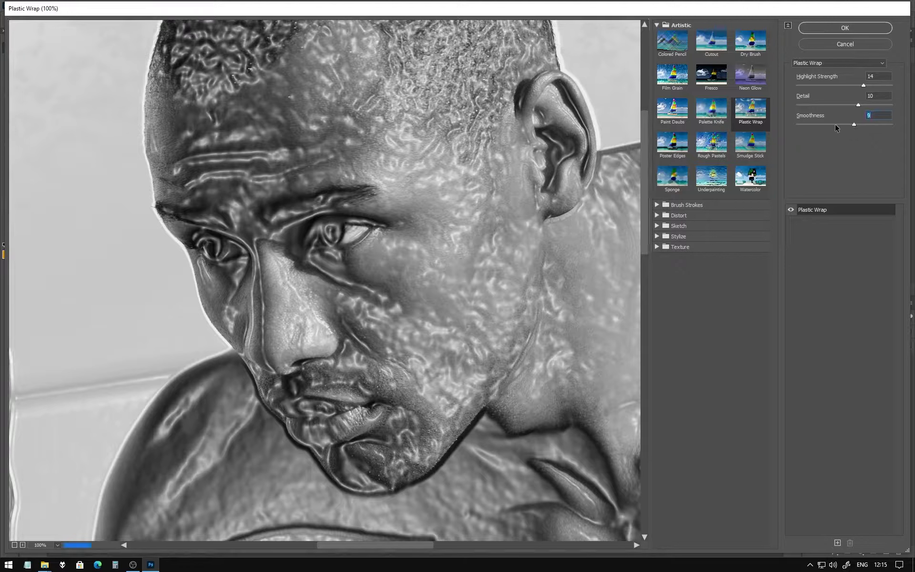
Step: Fine-tune Plastic Wrap Smoothness, preview more of the figure, and apply the filter
mouse_move(832, 125)
left_mouse_down()
mouse_move(841, 126)
mouse_move(805, 127)
mouse_move(816, 125)
left_mouse_up()
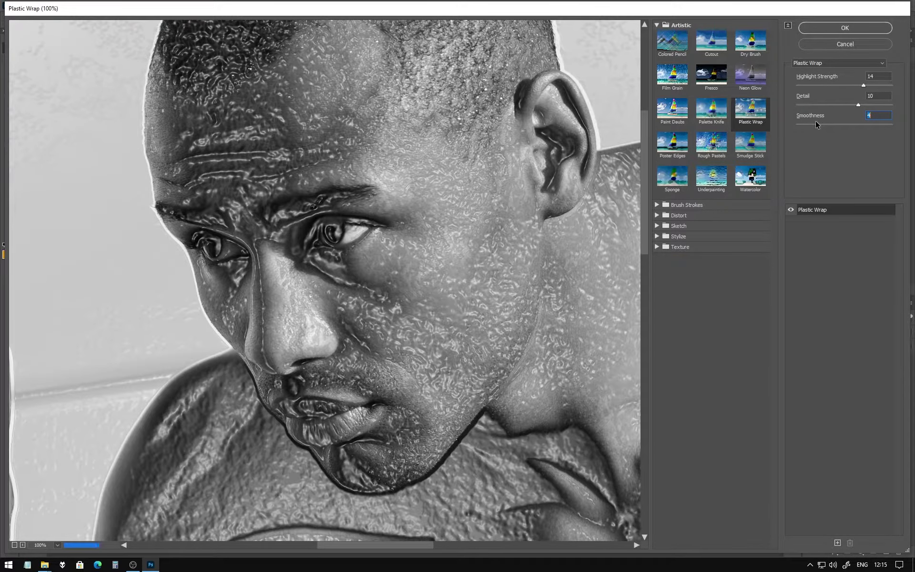
left_click_drag(451, 284, 435, 159)
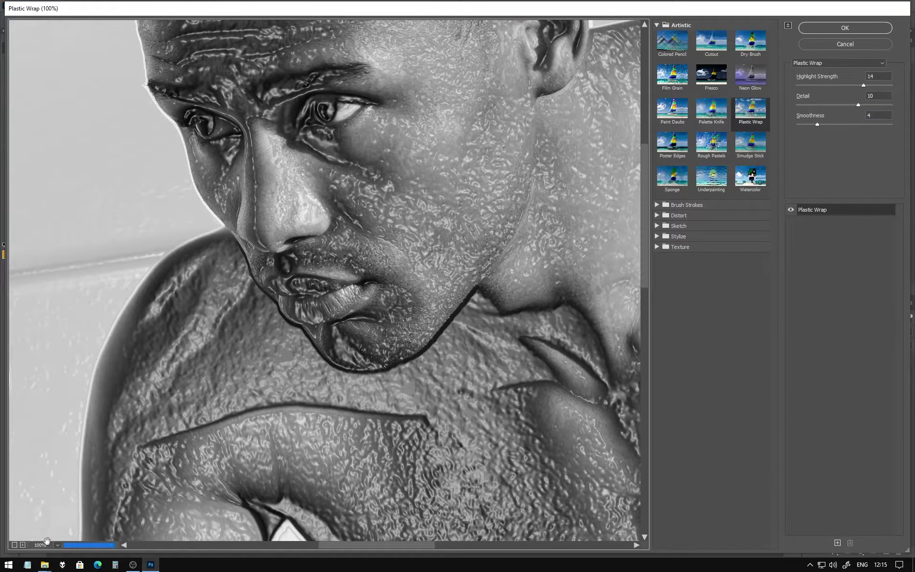
left_click(14, 545)
left_click(844, 27)
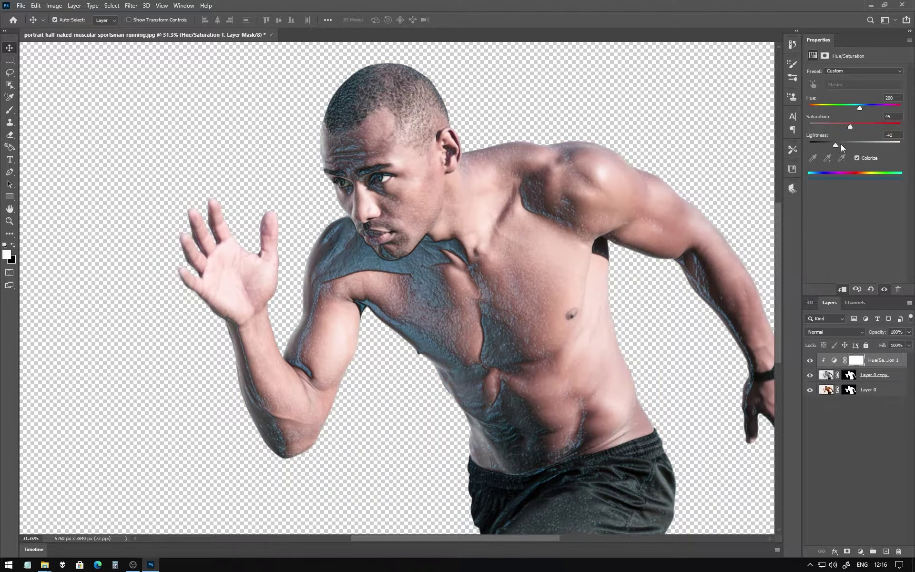
Step: Raise the blue tint's Lightness from -41 to about +8, then deselect the adjustment layer
mouse_move(841, 144)
left_mouse_down()
mouse_move(867, 144)
mouse_move(856, 141)
left_mouse_up()
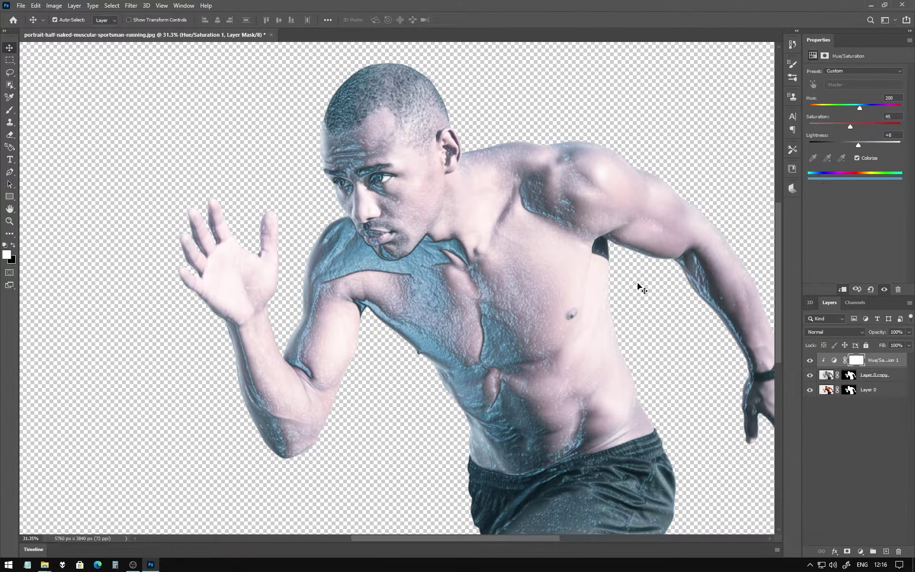
scroll(270, 200, "down", 2)
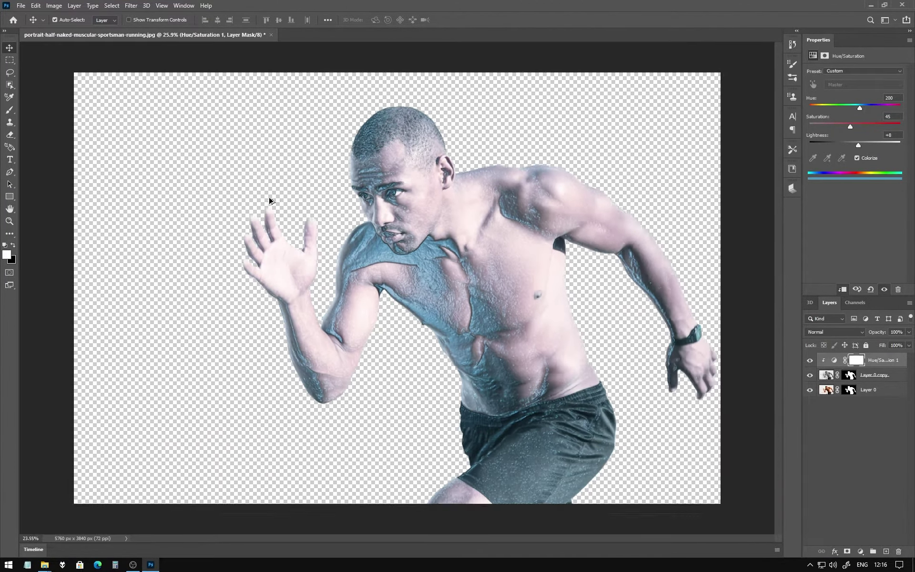
scroll(413, 273, "up", 1)
scroll(419, 276, "up", 1)
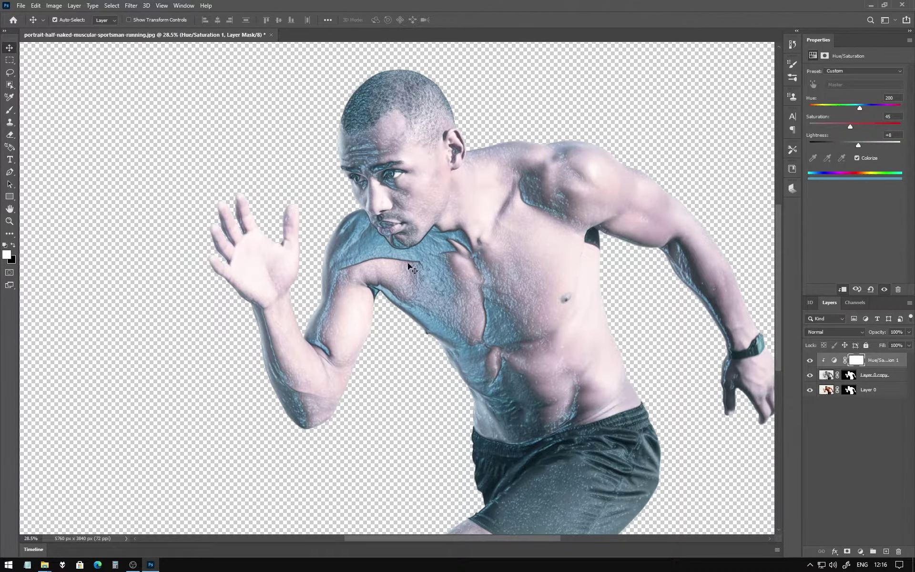
scroll(508, 279, "down", 1)
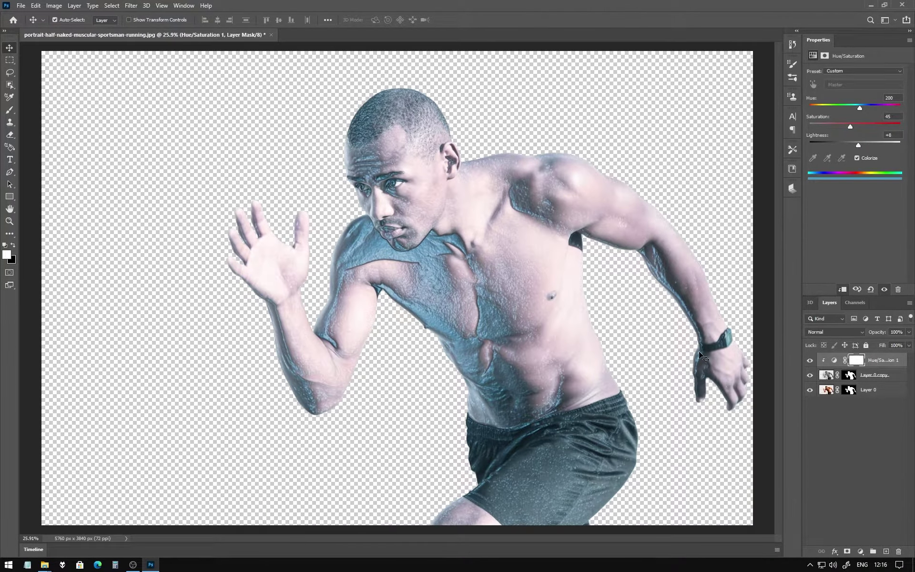
left_click(855, 418)
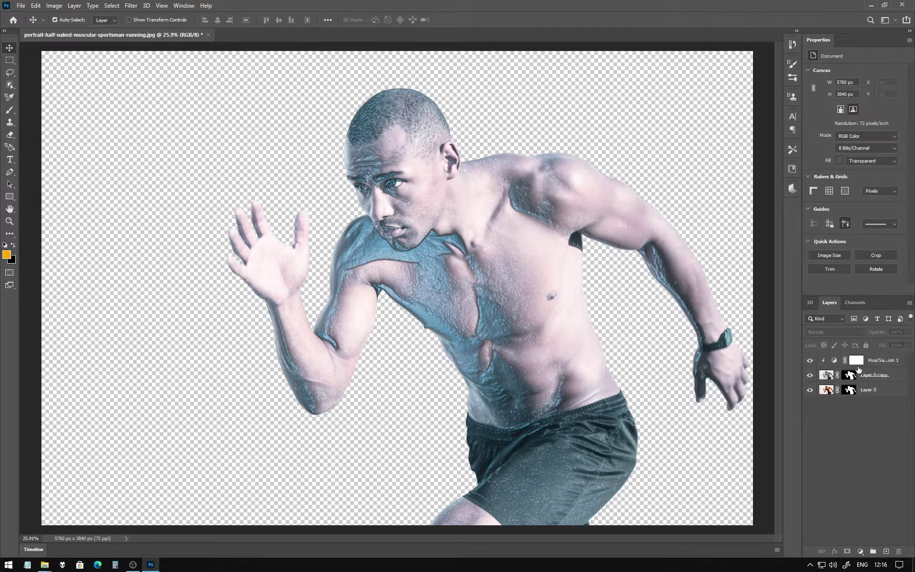
Step: Try grouping only the Hue/Saturation layer, then undo that group
left_click(834, 363)
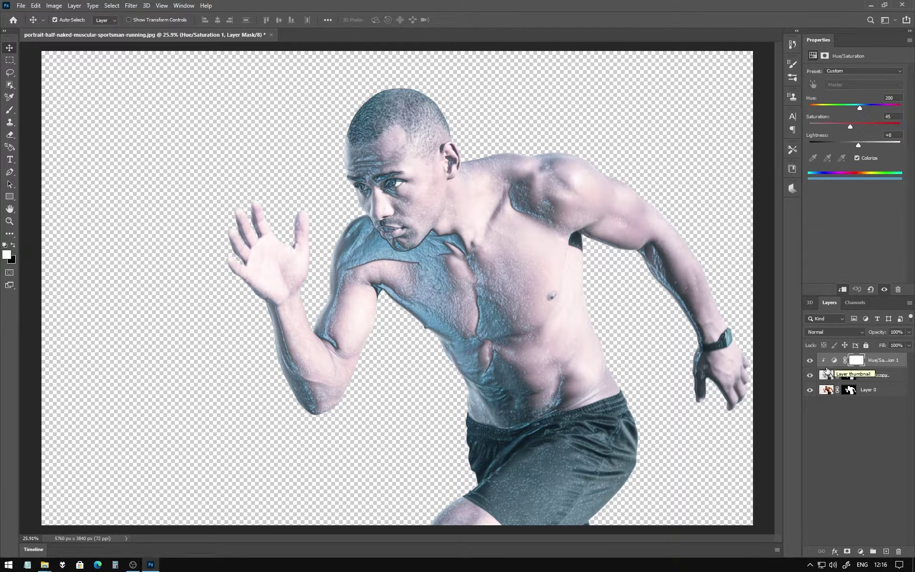
left_click(876, 376)
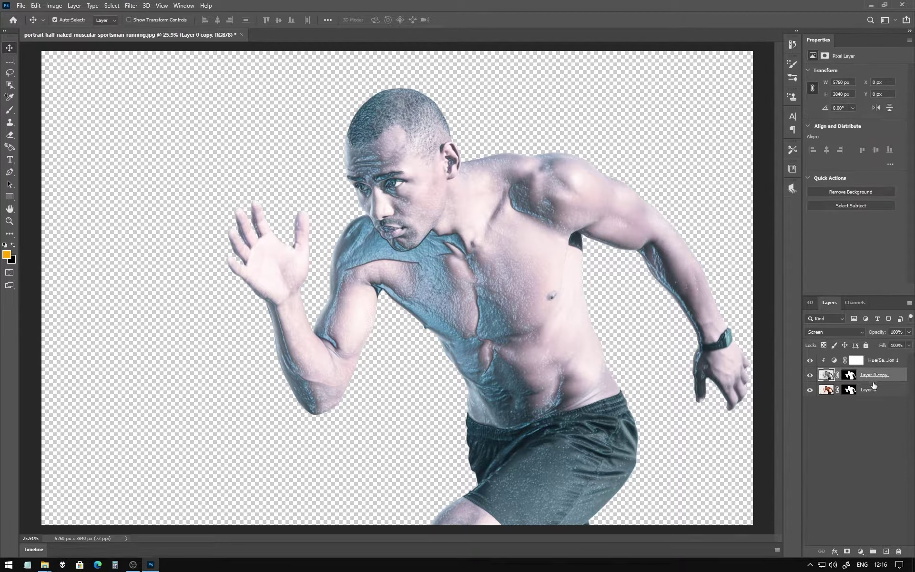
left_click(878, 363)
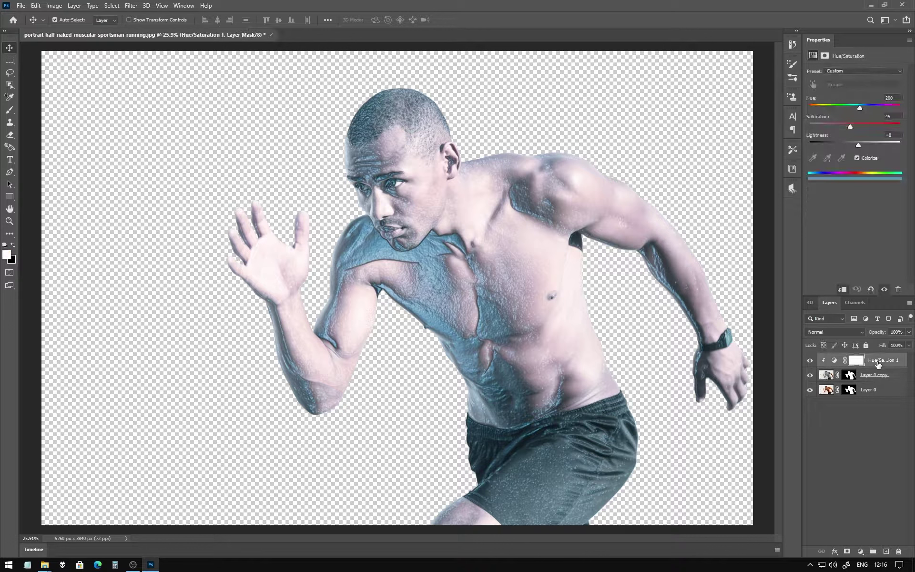
key("ctrl+g")
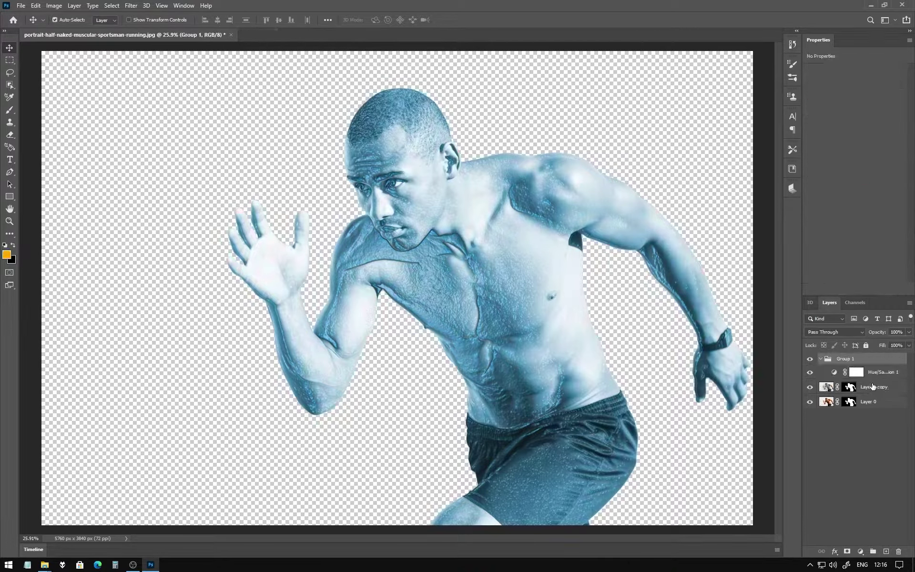
left_click(820, 359)
left_click(820, 359)
key("ctrl+z")
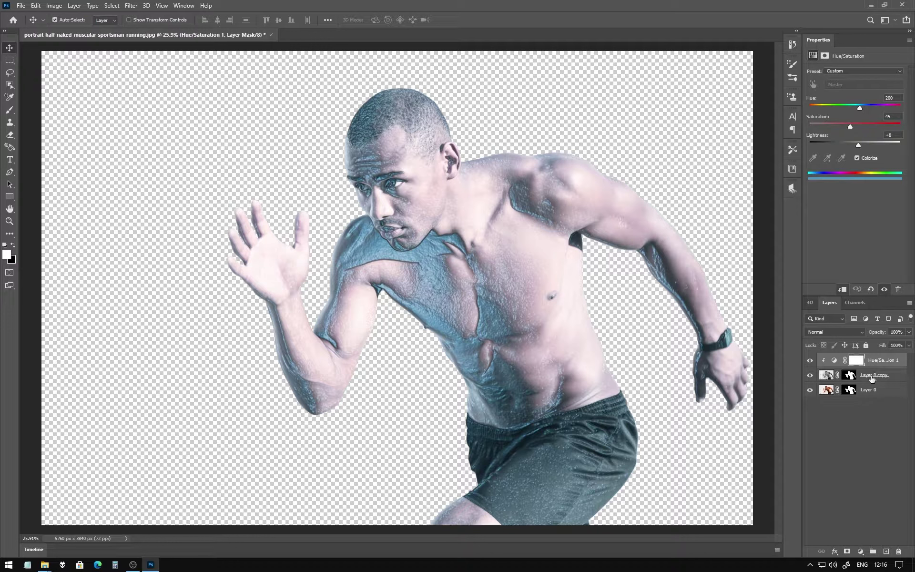
Step: Group all three layers into Group 1 and clip Hue/Saturation 1 above it
left_click(868, 390, "ctrl")
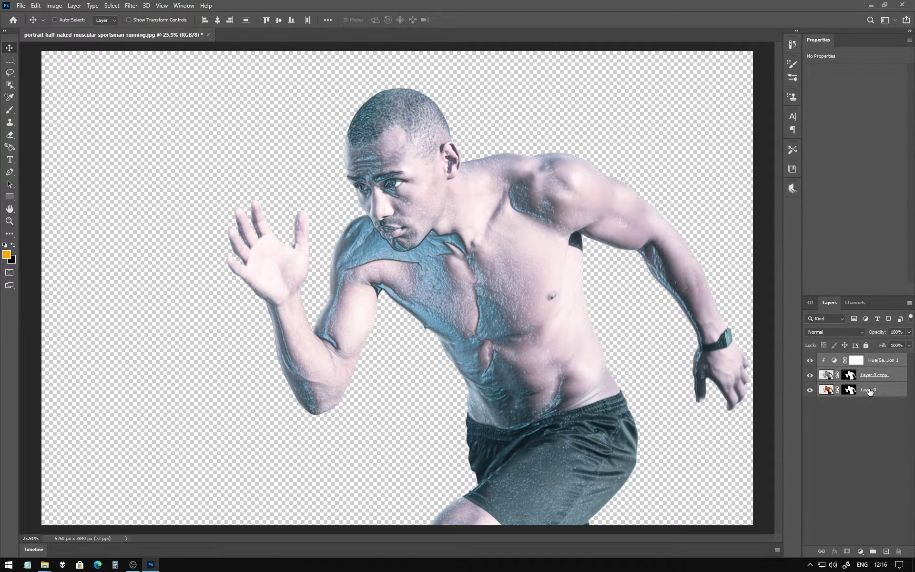
key("ctrl+g")
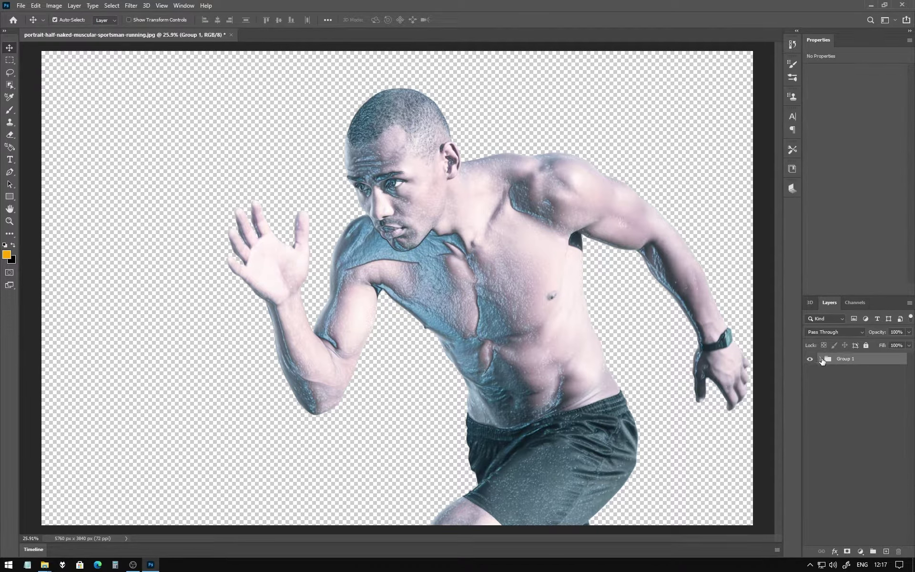
left_click(821, 360)
left_click_drag(846, 375, 840, 356)
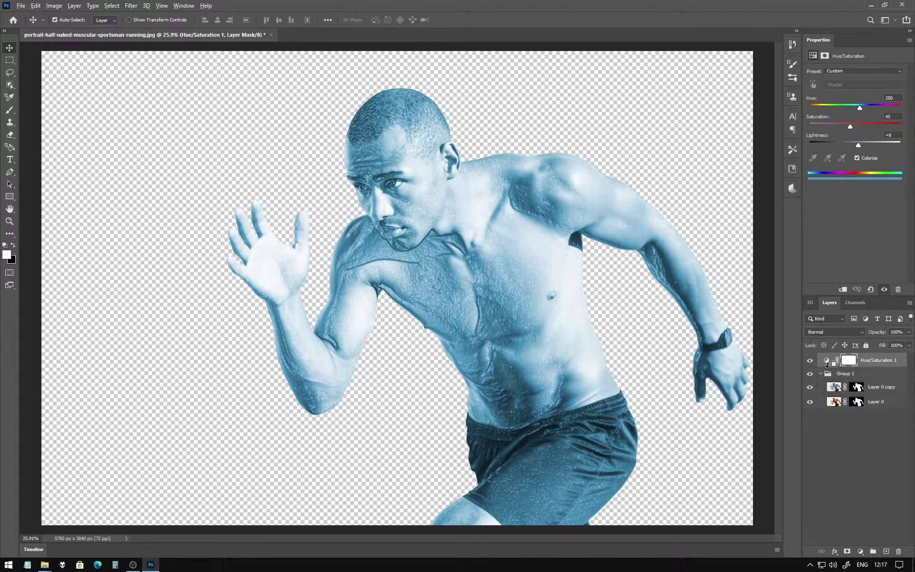
left_click(827, 364, "alt")
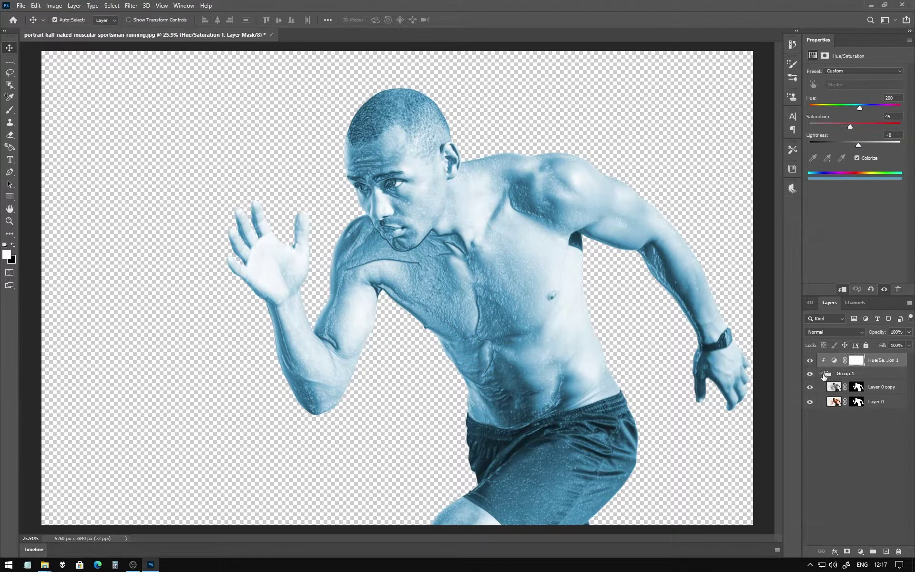
left_click(821, 373)
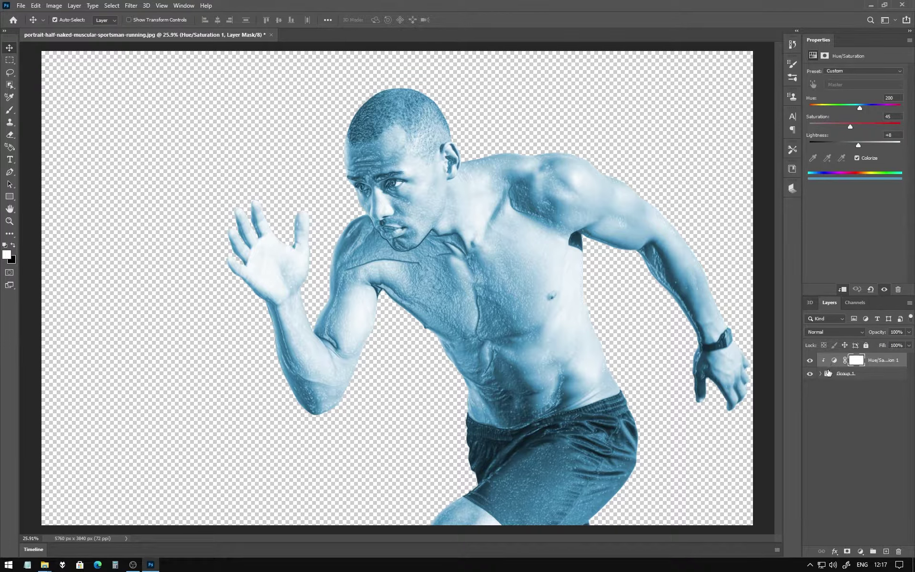
left_click(821, 375)
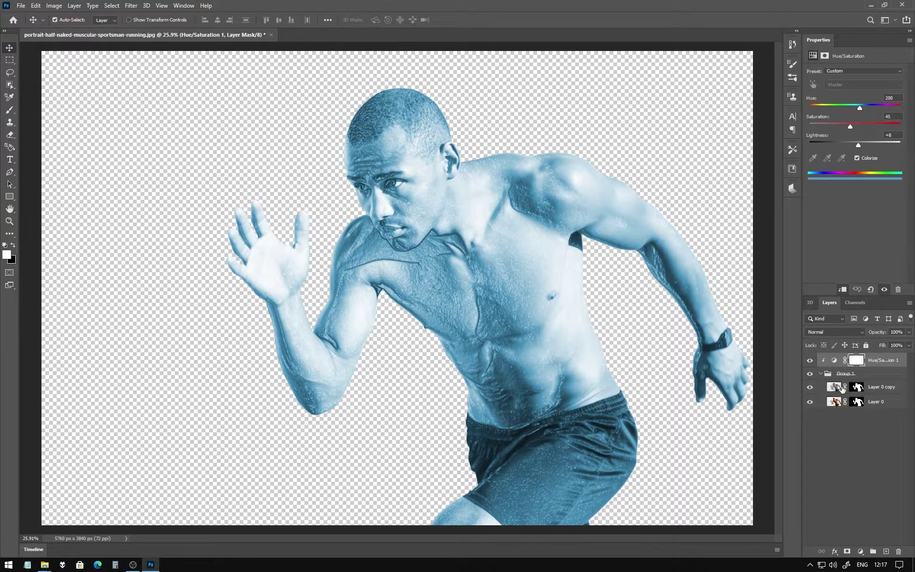
Step: Duplicate Layer 0 copy and apply Frosted Glass (Distortion 5, Smoothness 3) to the duplicate
left_click(834, 388)
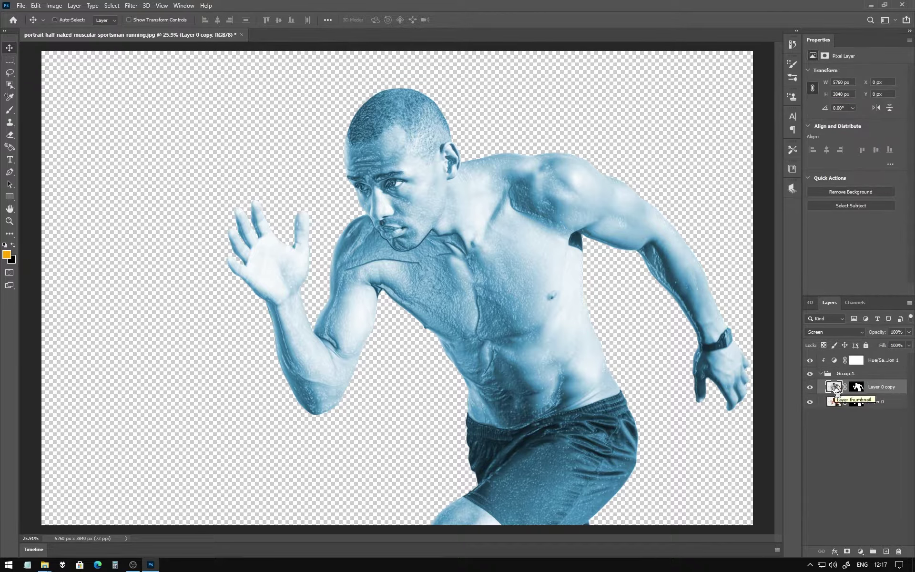
key("ctrl+j")
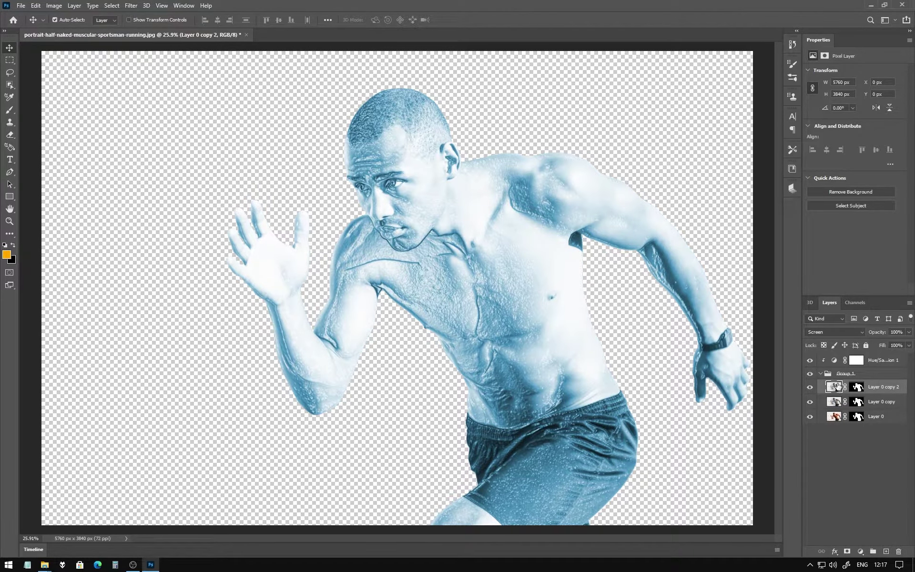
left_click(131, 5)
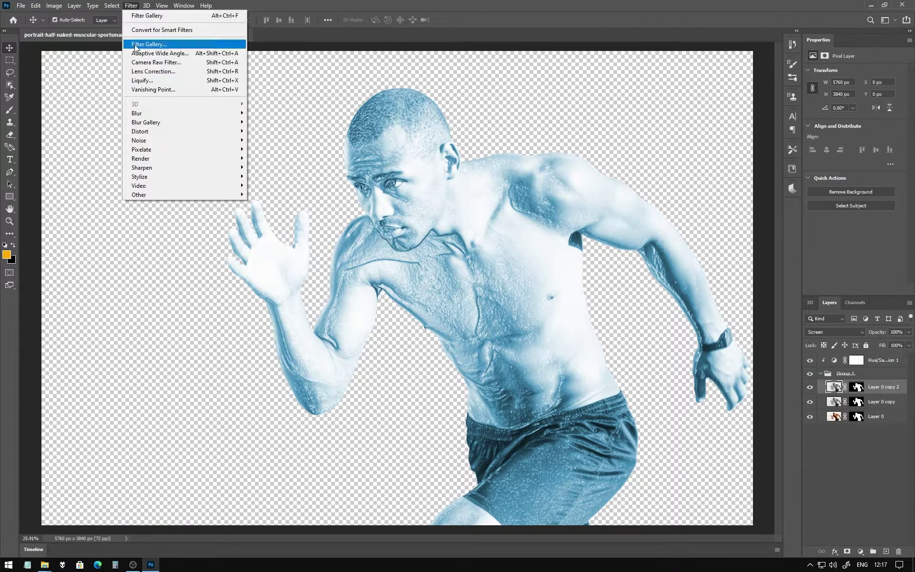
left_click(136, 44)
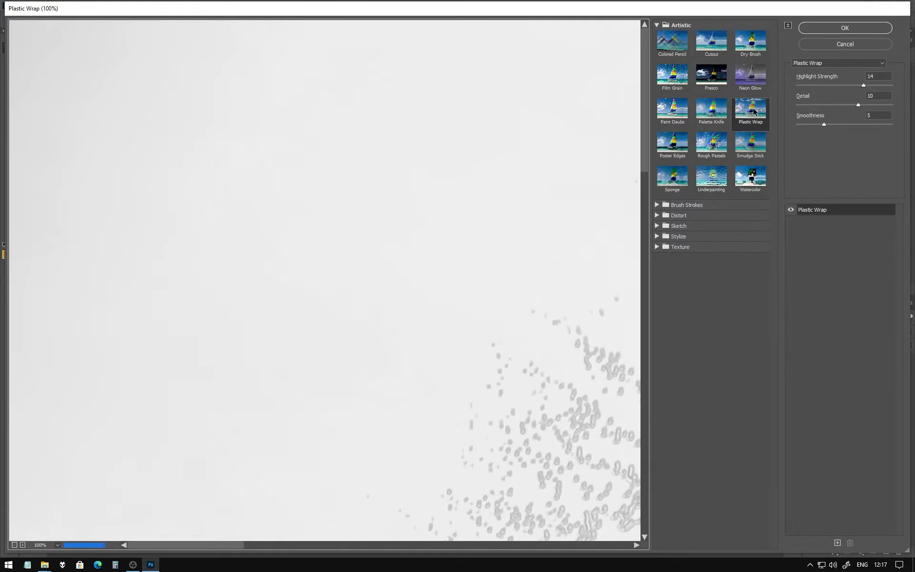
left_click(657, 24)
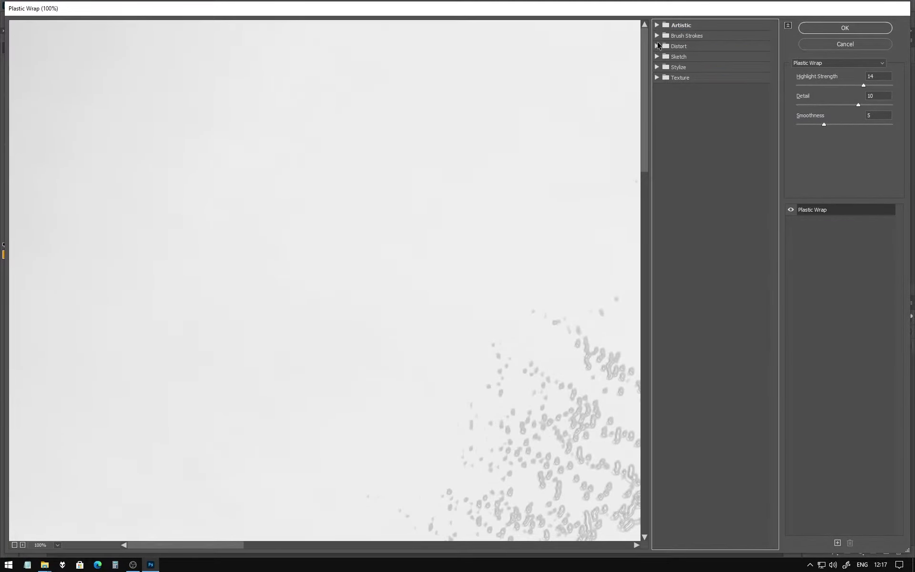
left_click(656, 46)
left_click(711, 62)
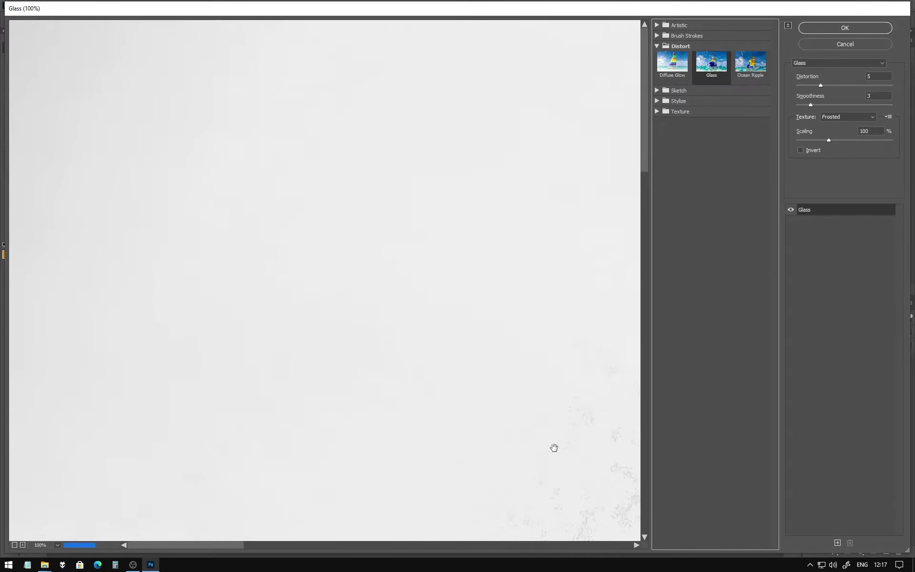
mouse_move(554, 448)
left_mouse_down()
mouse_move(409, 275)
mouse_move(329, 346)
left_mouse_up()
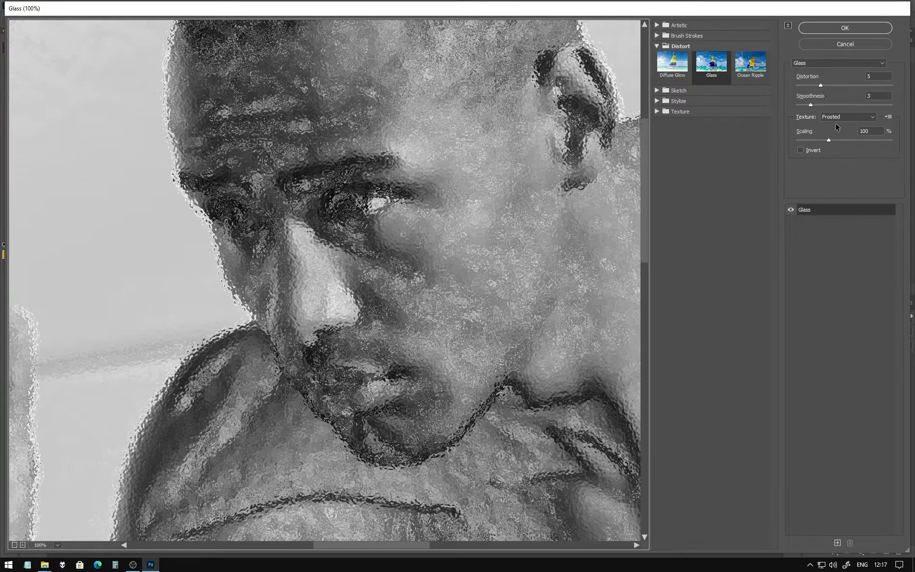
left_click(833, 28)
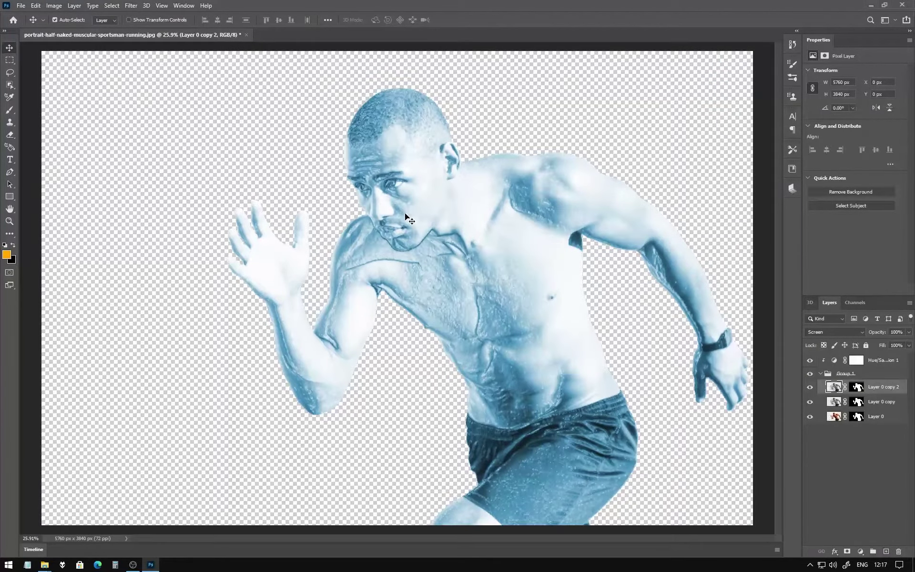
Step: Inspect the runner, then toggle Layer 0's visibility off and on to compare
scroll(407, 218, "down", 2)
scroll(407, 218, "down", 1)
scroll(329, 191, "up", 3)
scroll(329, 190, "down", 2)
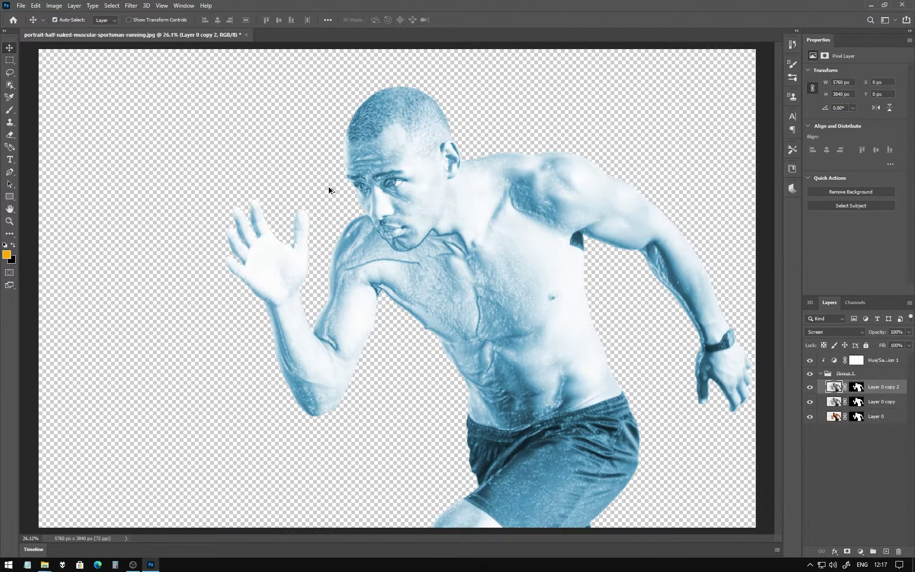
scroll(329, 191, "up", 1)
scroll(305, 143, "down", 1)
scroll(304, 143, "up", 1)
scroll(393, 180, "up", 2)
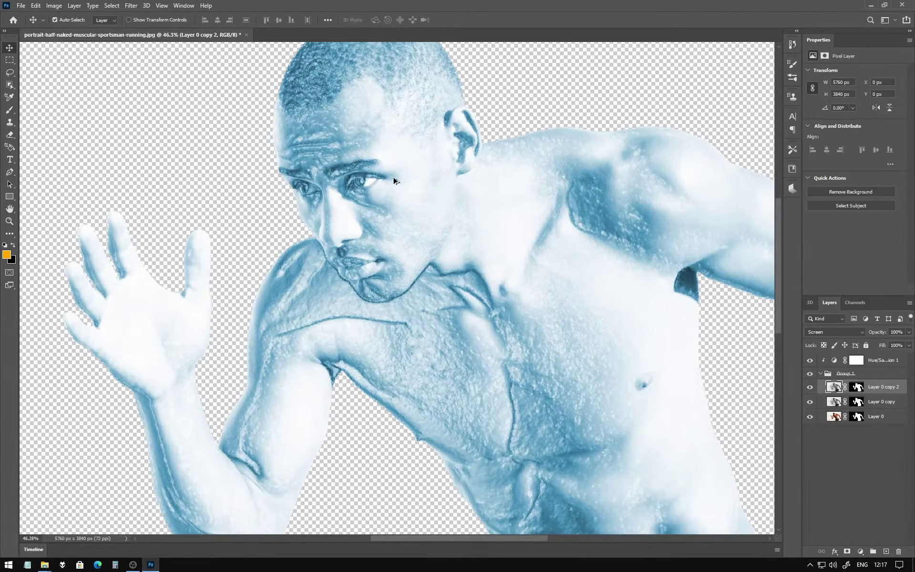
scroll(388, 167, "down", 2)
scroll(380, 143, "down", 1)
scroll(380, 143, "down", 1)
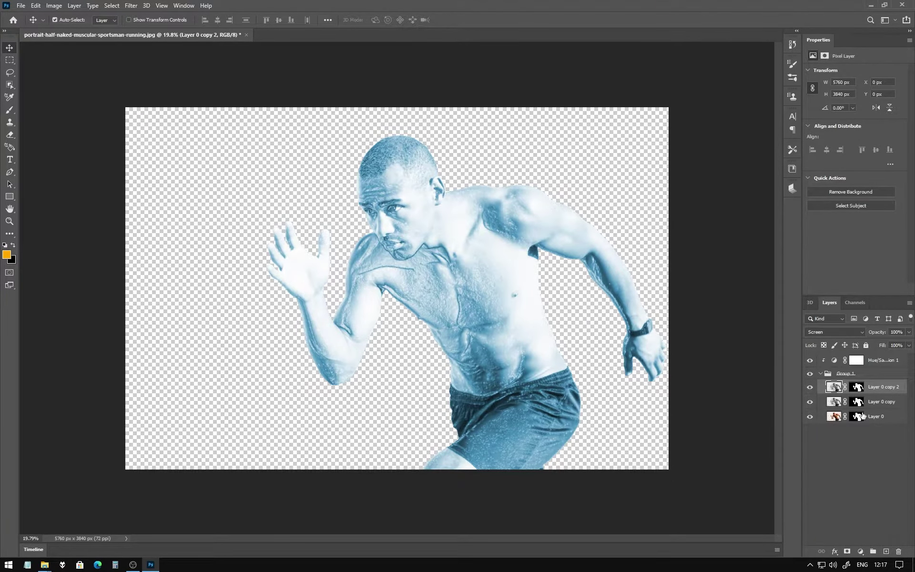
left_click(880, 421)
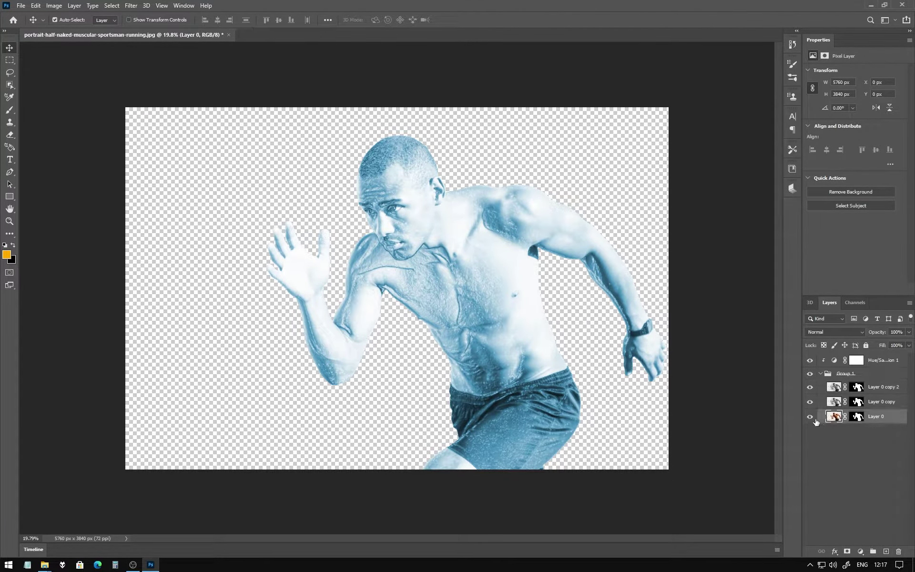
left_click(810, 417)
left_click(809, 417)
Step: Hide Layer 0 and inspect the runner made of the blue copies alone
left_click(809, 417)
scroll(773, 412, "up", 3)
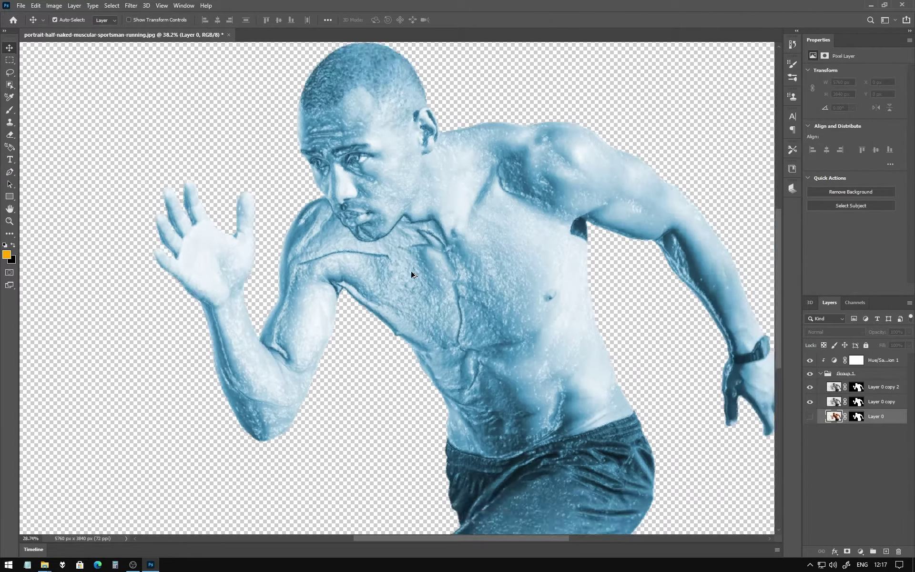
scroll(773, 412, "down", 2)
scroll(629, 327, "down", 1)
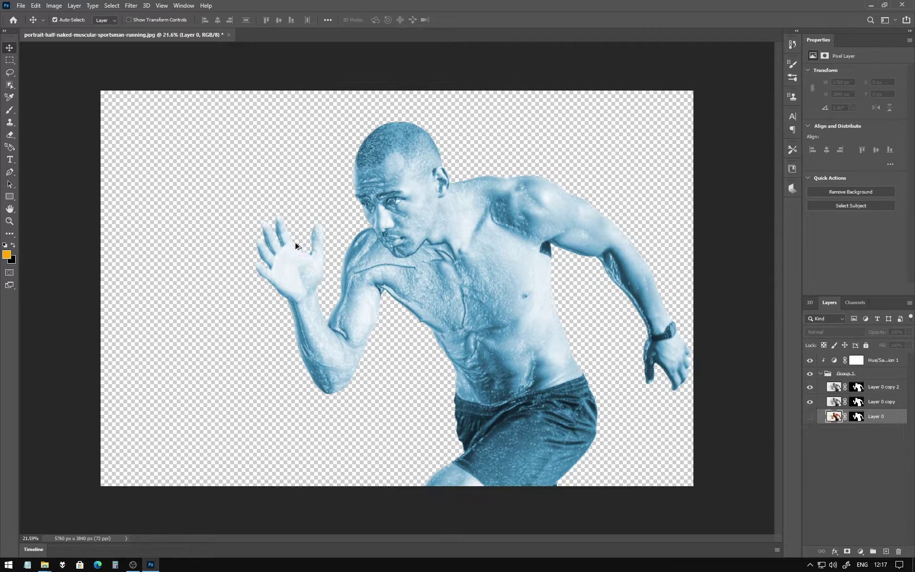
scroll(396, 286, "up", 1)
scroll(453, 272, "down", 1)
scroll(472, 274, "up", 1)
scroll(477, 266, "down", 1)
scroll(453, 234, "up", 1)
scroll(548, 238, "down", 1)
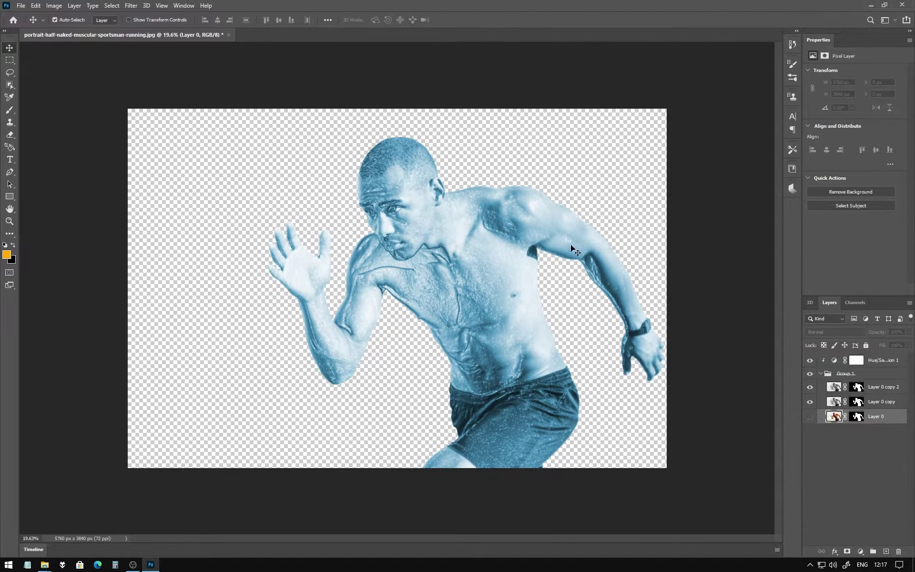
scroll(210, 77, "down", 1)
scroll(229, 124, "up", 1)
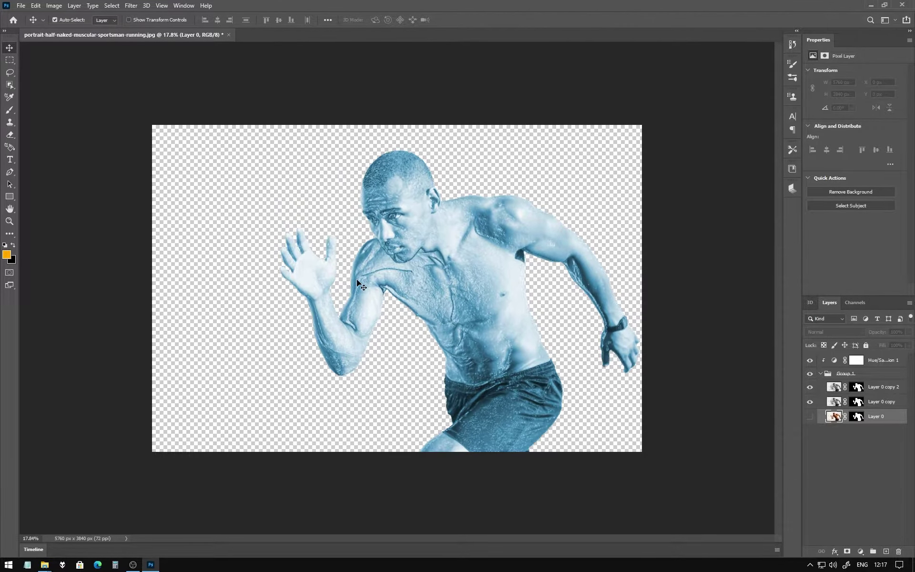
Step: Collapse Group 1 and add a new empty layer above Hue/Saturation 1
left_click(820, 374)
left_click(877, 363)
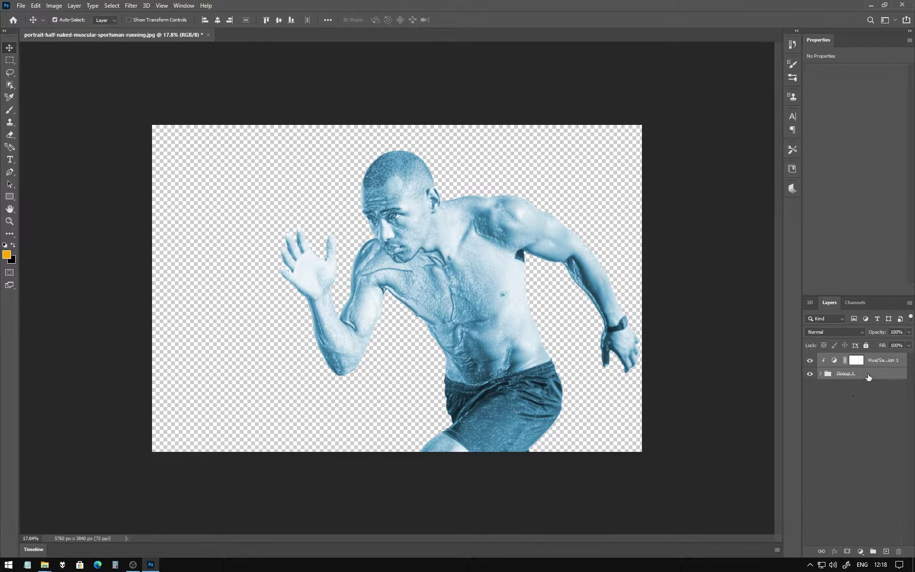
left_click(869, 376)
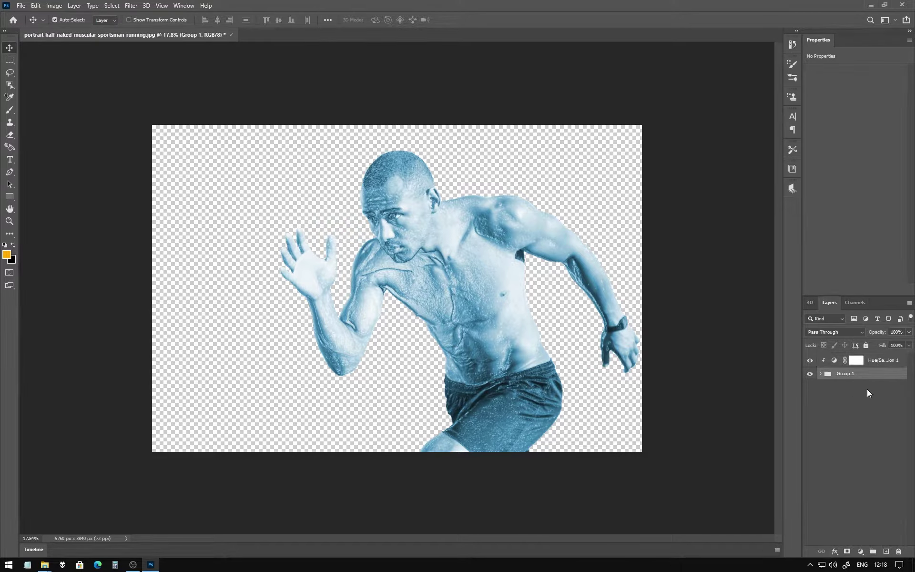
left_click(880, 362)
key("ctrl+shift+n")
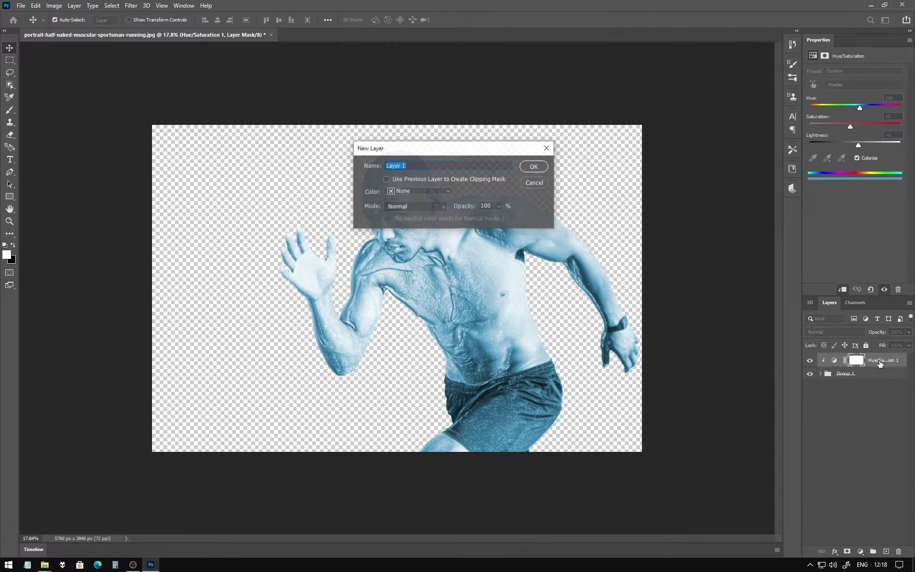
key("Return")
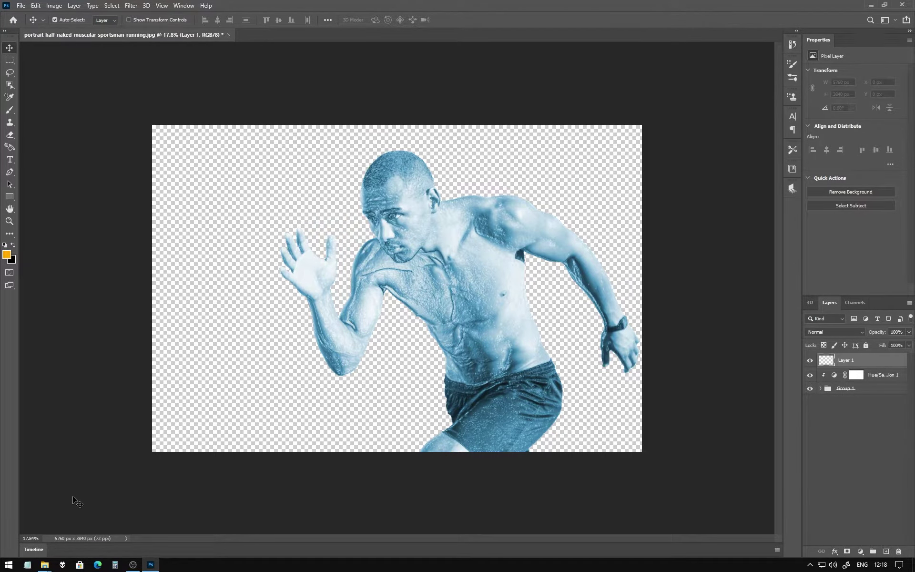
Step: Place the pexels-pixabay-433108 water photo, scale it to about 157%, and move it below Group 1
left_click(44, 564)
left_click(144, 528)
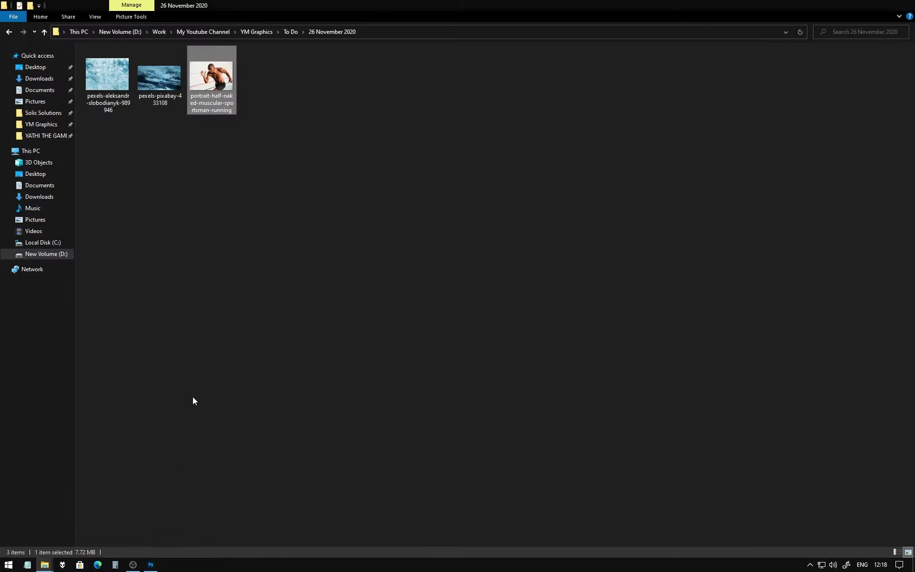
mouse_move(160, 76)
left_mouse_down()
mouse_move(126, 508)
mouse_move(221, 395)
left_mouse_up()
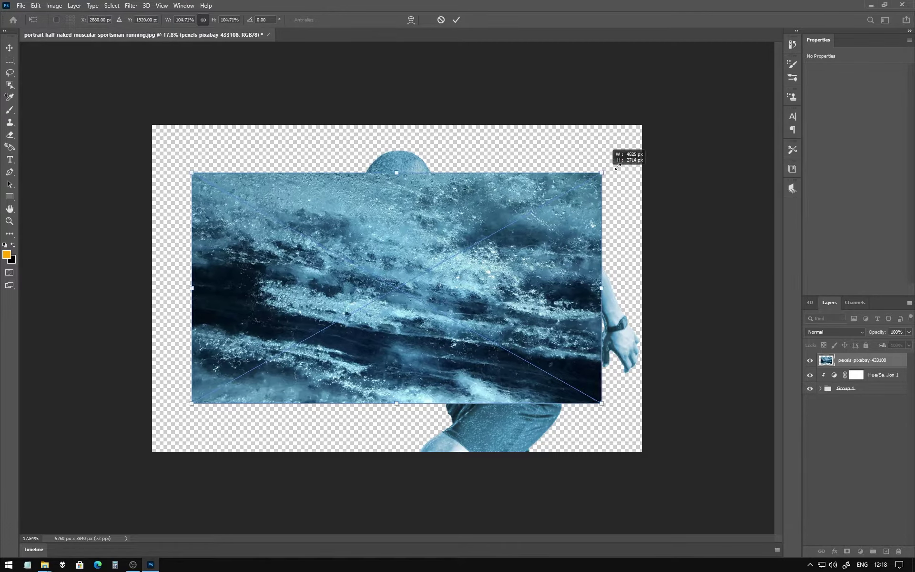
left_click_drag(592, 177, 704, 115)
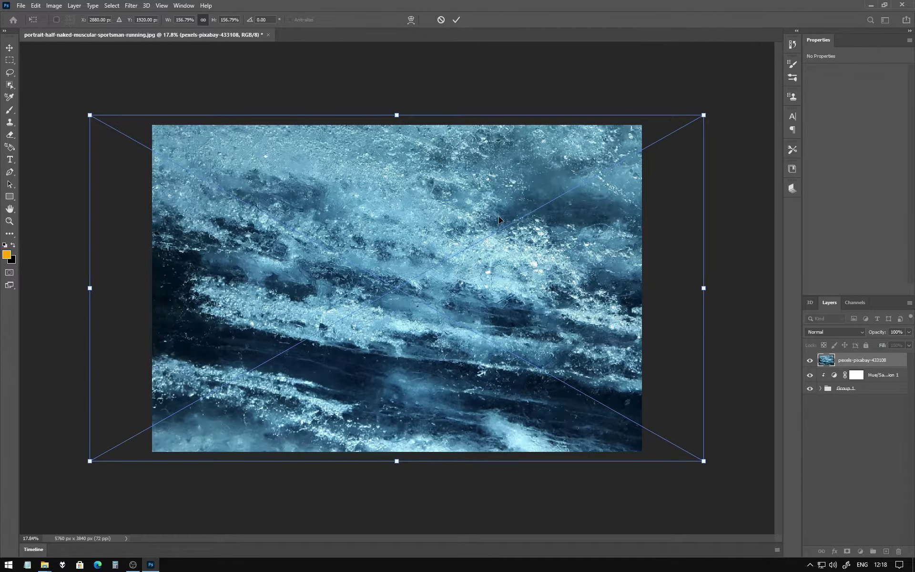
key("Return")
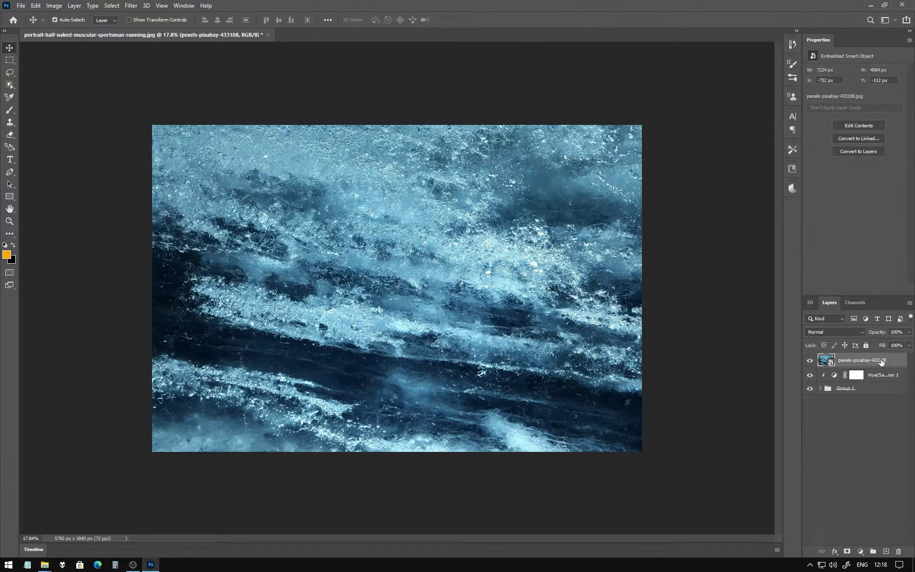
left_click_drag(880, 361, 878, 396)
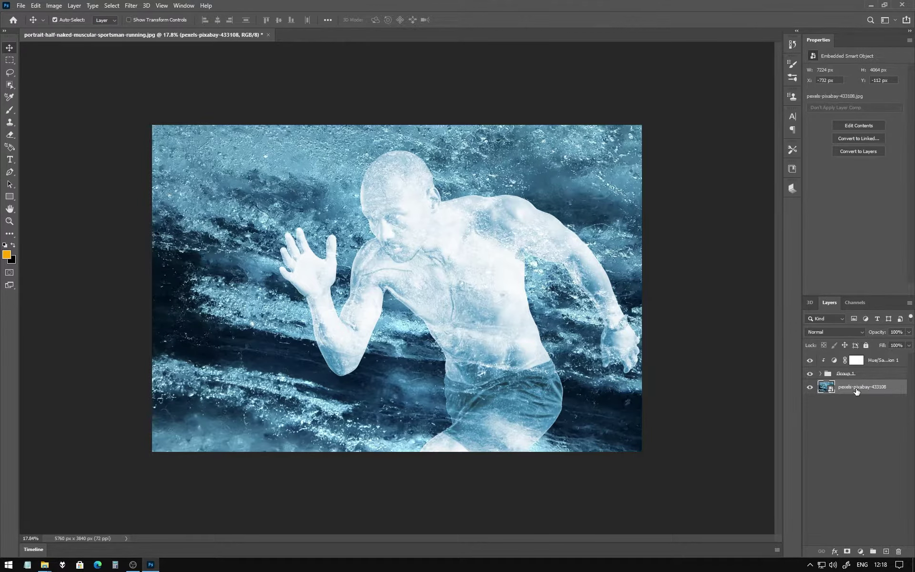
Step: Rasterize the water layer, duplicate it, and hide the original
right_click(856, 391)
left_click(760, 320)
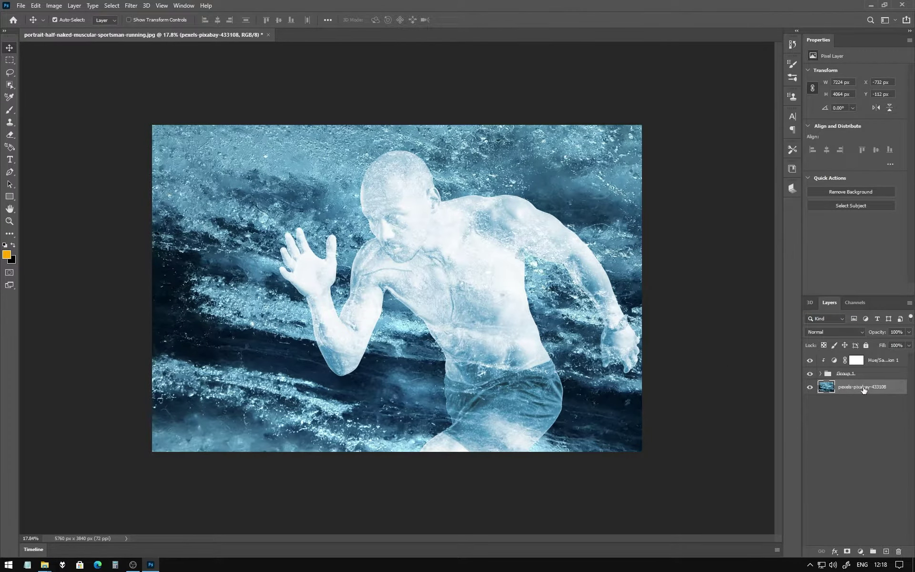
key("ctrl+j")
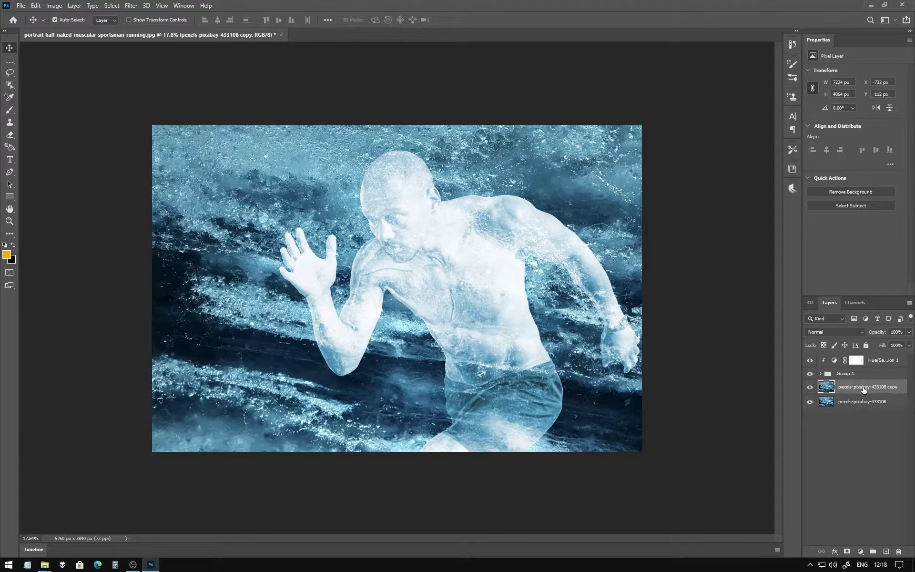
left_click(810, 401)
Step: Mask the water copy with the runner's outline, inverted so water surrounds the runner
left_click(821, 374)
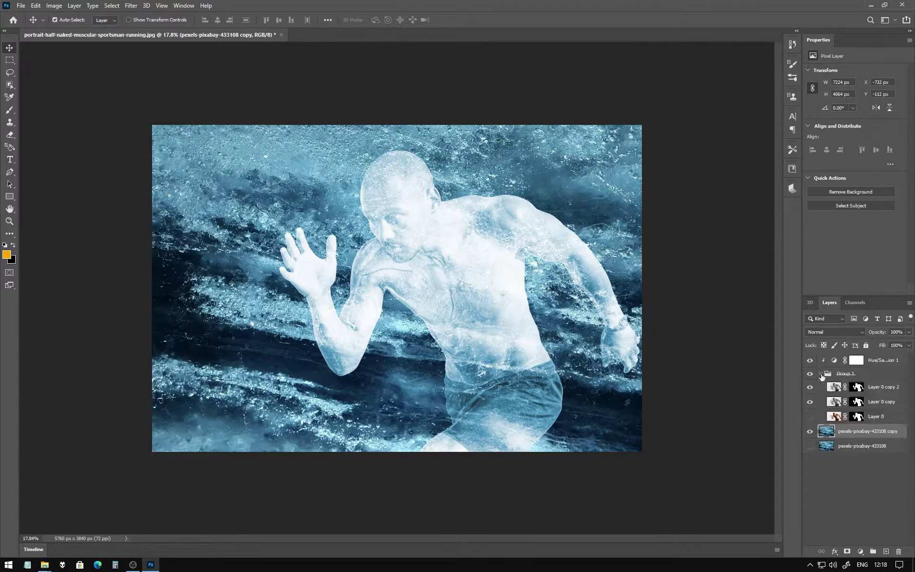
left_click(857, 387, "ctrl")
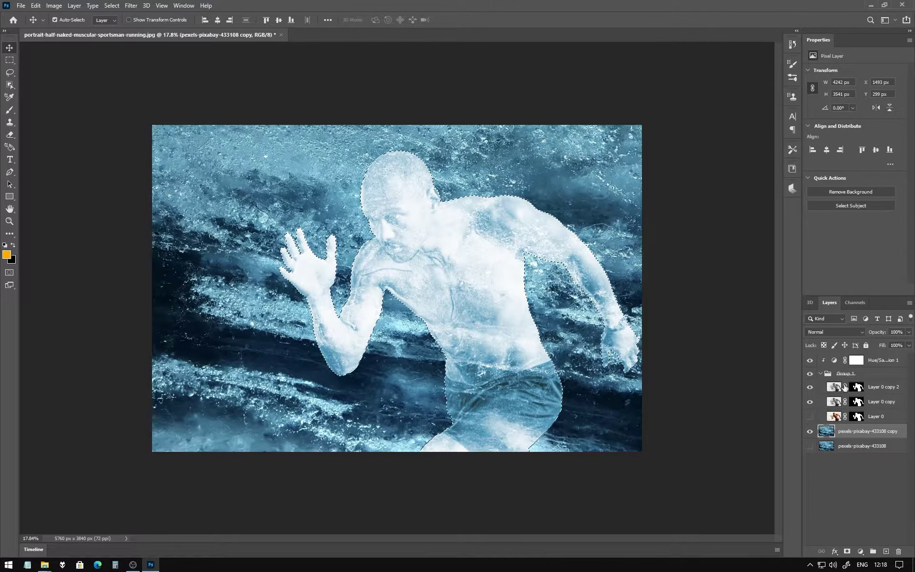
left_click(821, 373)
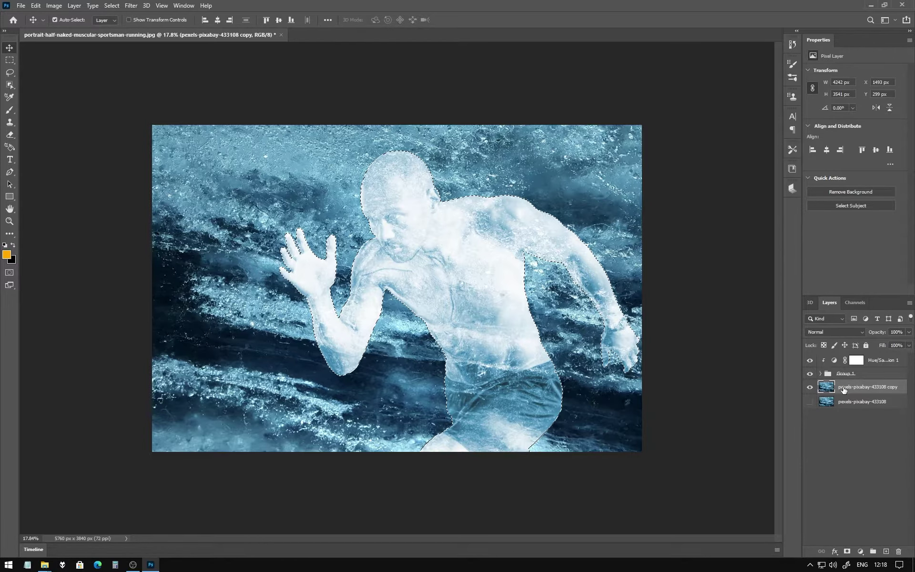
left_click(847, 551)
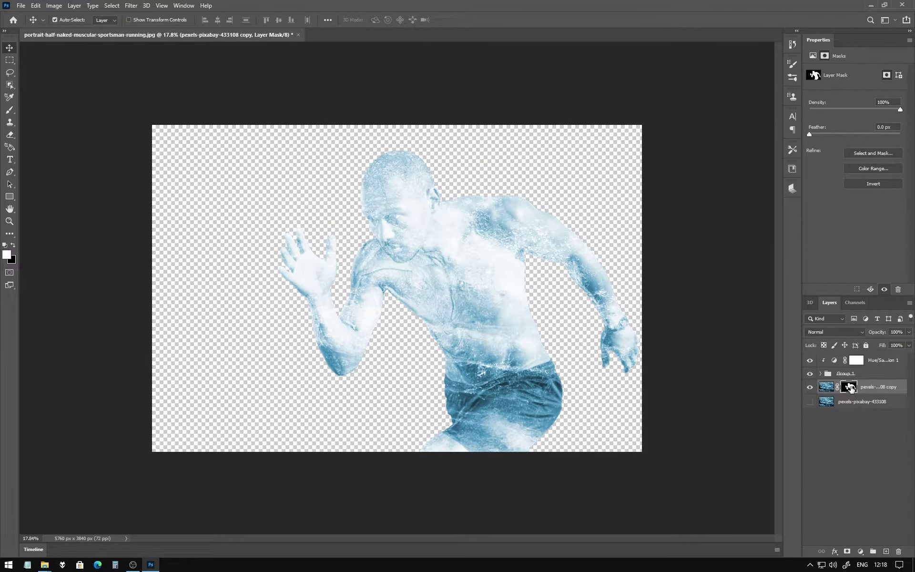
left_click_drag(850, 387, 851, 389)
key("ctrl+i")
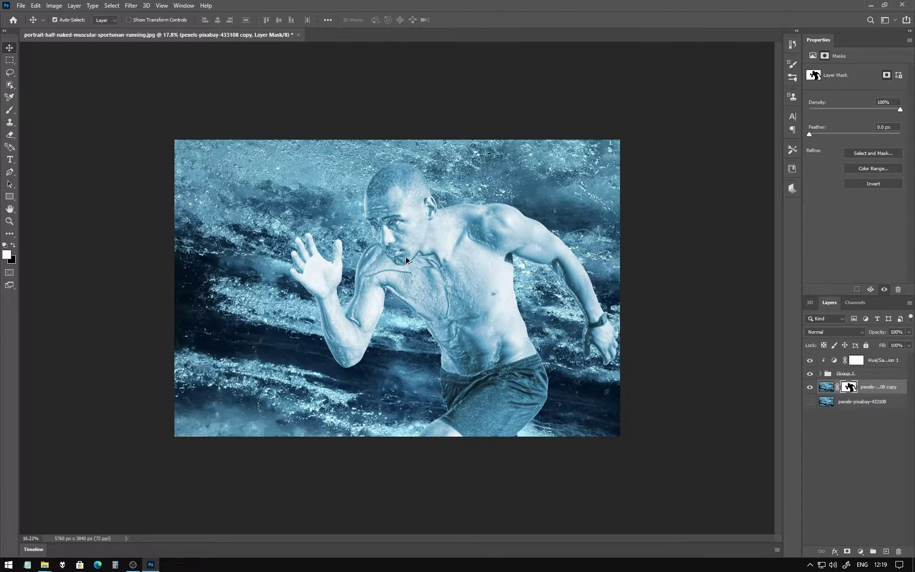
scroll(427, 203, "up", 2)
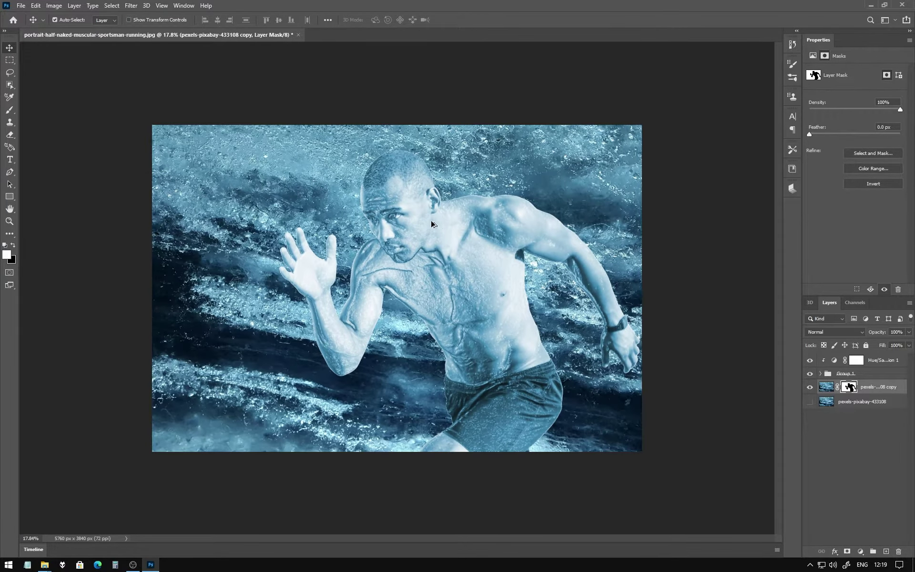
mouse_move(44, 564)
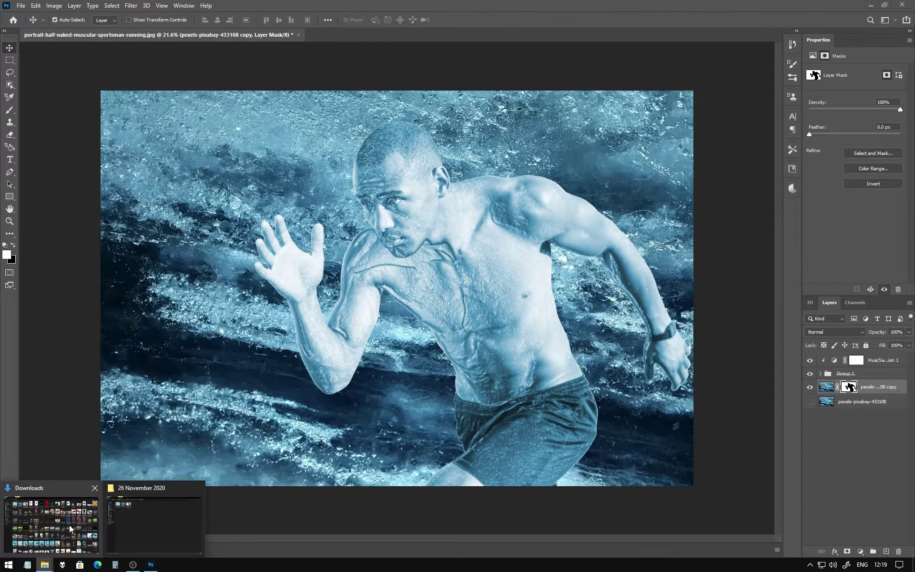
Step: Above Hue/Saturation 1, place the pexels-aleksandr-slobodianyk-989946 frost image scaled to about 222%
left_click(145, 524)
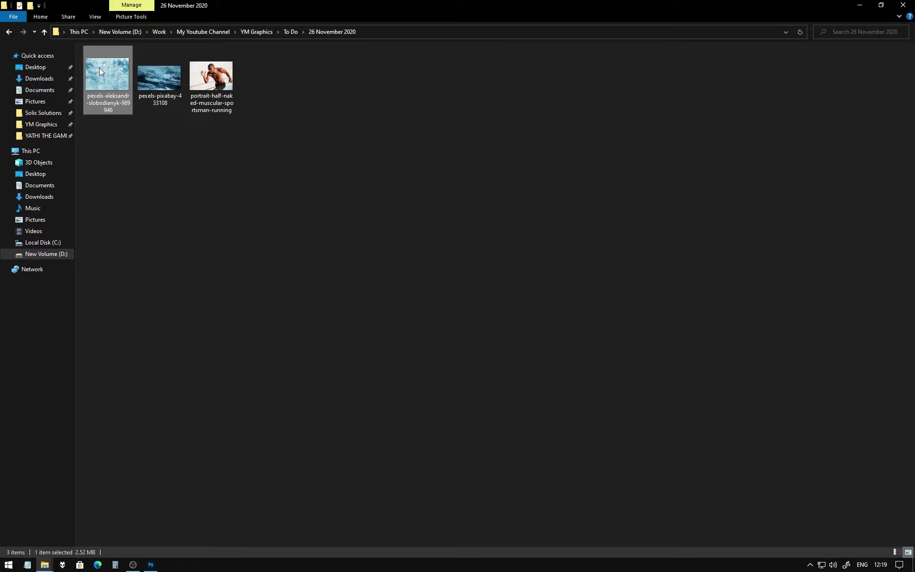
left_click(151, 565)
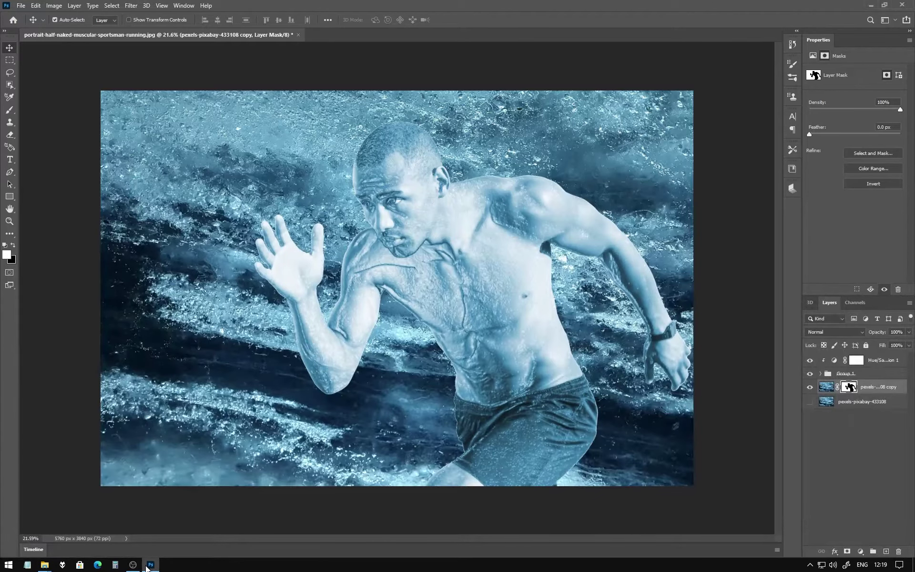
left_click(879, 360)
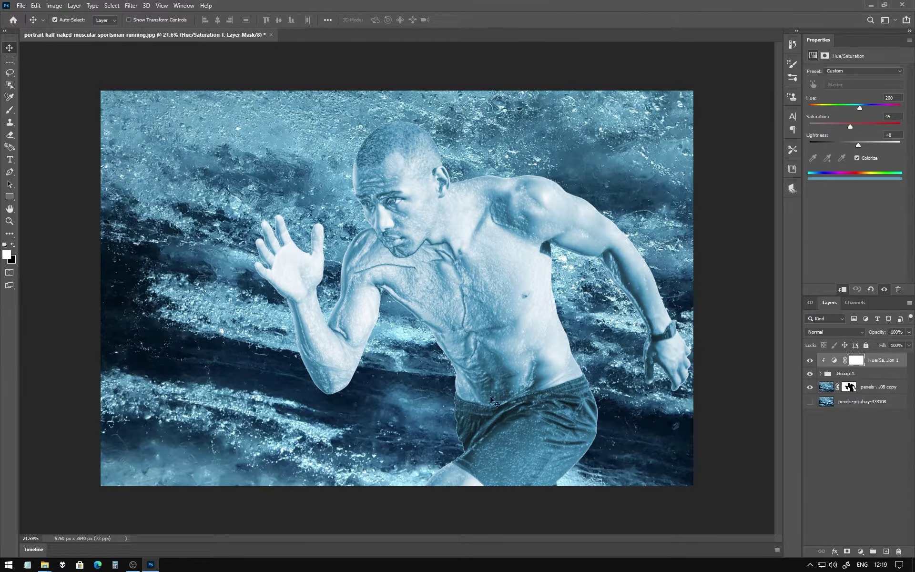
left_click(150, 564)
mouse_move(124, 64)
left_mouse_down()
mouse_move(168, 562)
mouse_move(441, 296)
left_mouse_up()
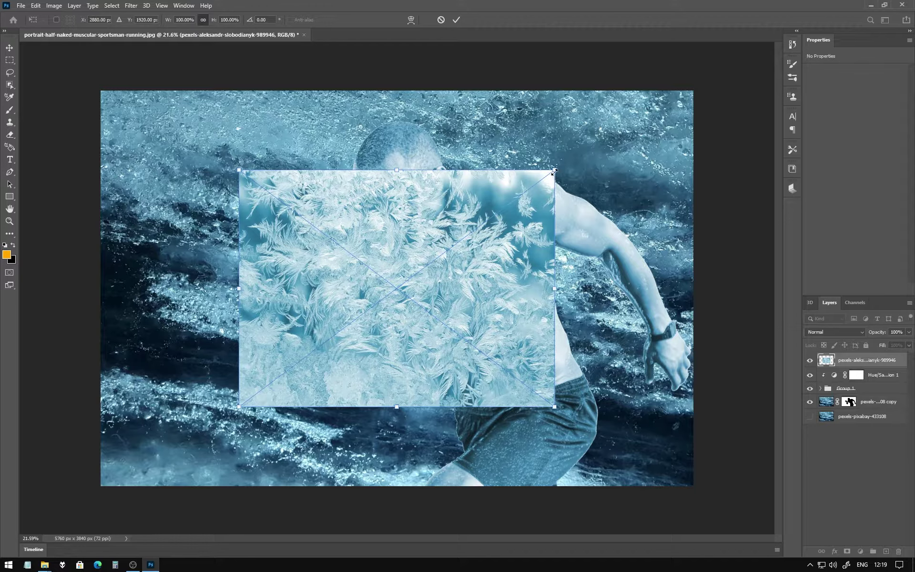
left_click_drag(555, 169, 746, 29)
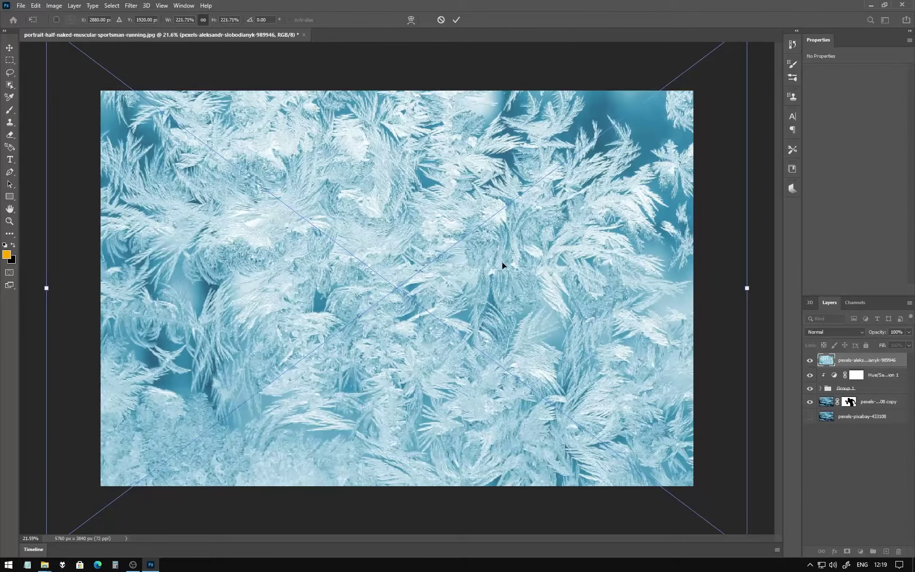
key("Return")
Step: Set the frost texture layer's blend mode to Soft Light
left_click(839, 331)
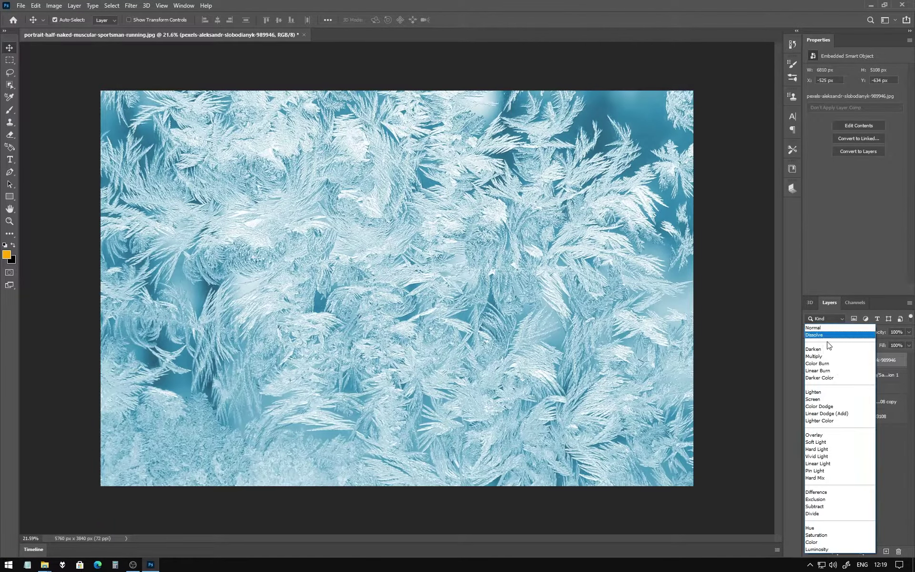
left_click(821, 350)
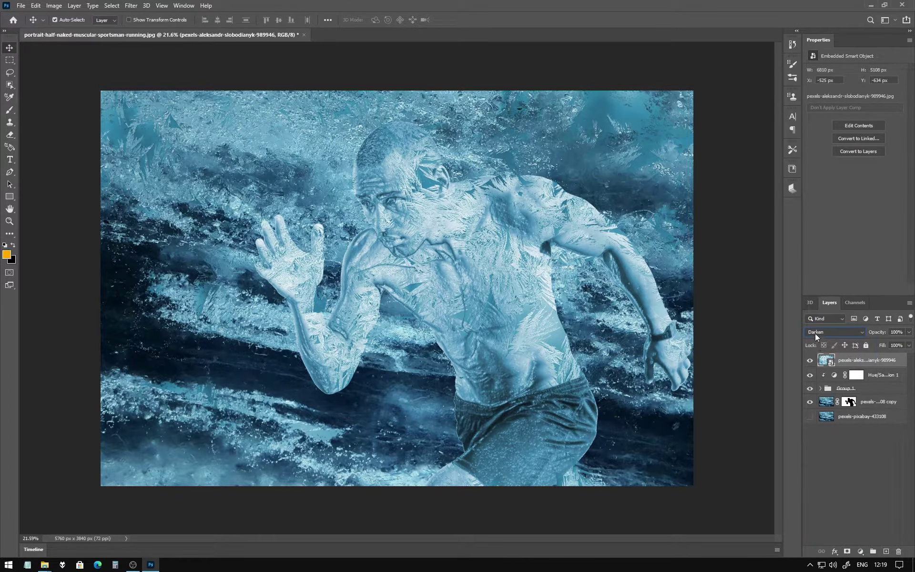
scroll(819, 331, "down", 1)
scroll(819, 331, "down", 1)
scroll(819, 331, "down", 1)
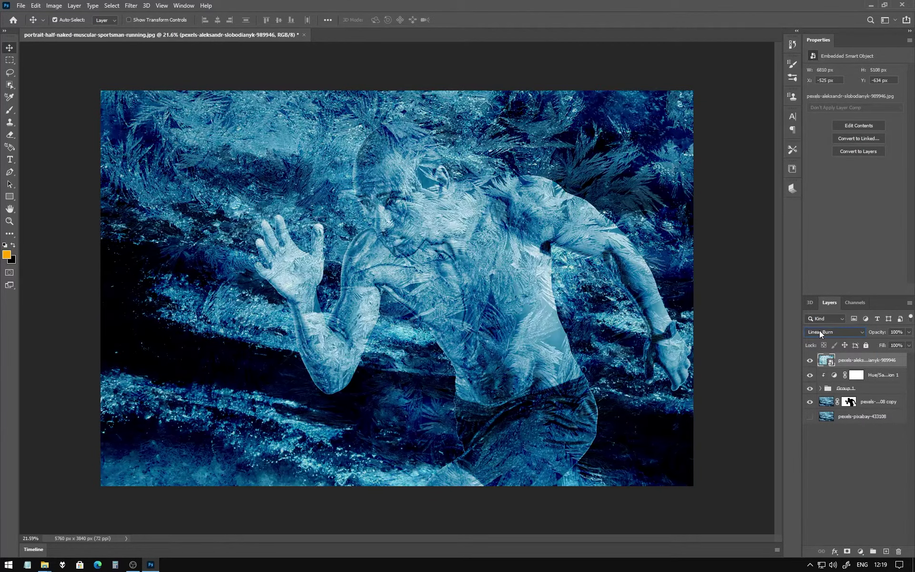
scroll(820, 331, "down", 1)
scroll(819, 330, "down", 1)
scroll(820, 330, "up", 1)
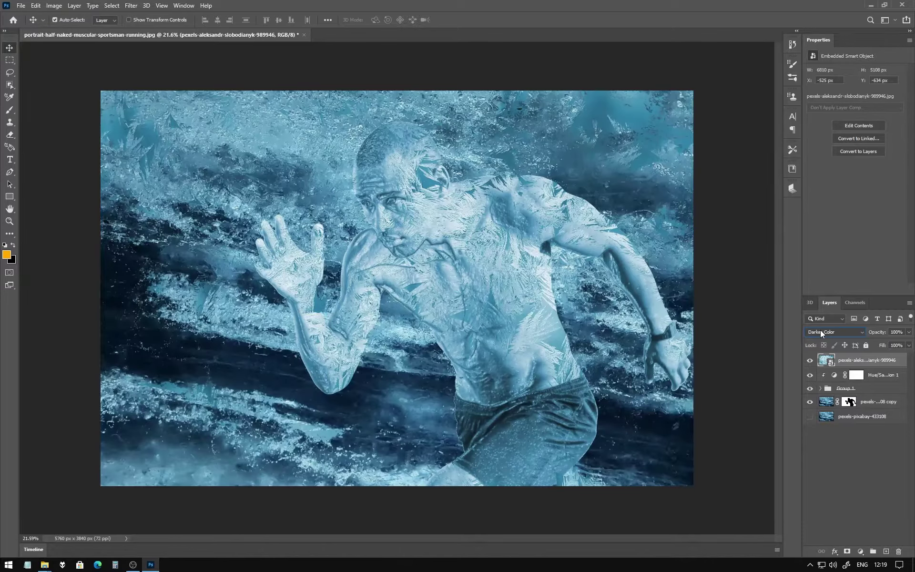
scroll(820, 330, "down", 1)
scroll(821, 330, "down", 1)
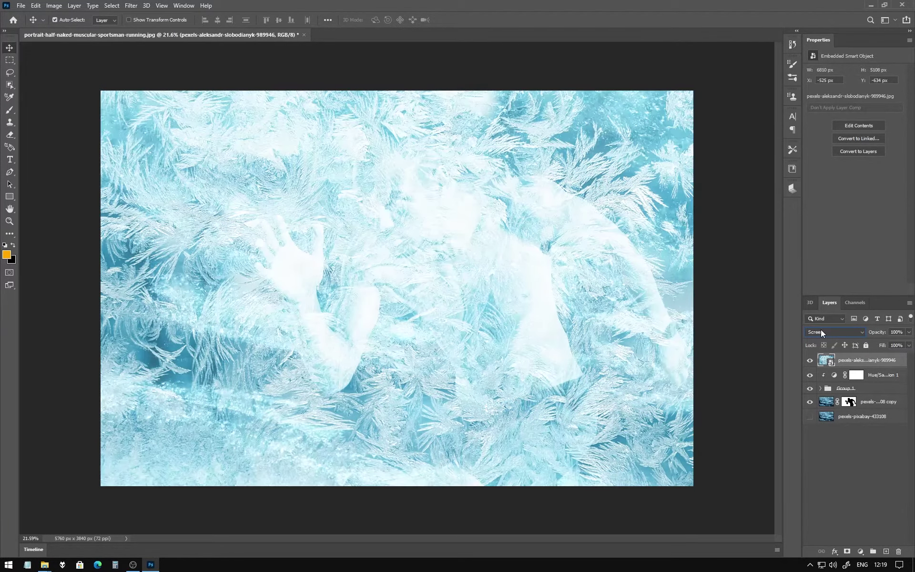
scroll(821, 330, "down", 1)
scroll(821, 330, "down", 1)
scroll(821, 330, "down", 1)
scroll(821, 330, "down", 1)
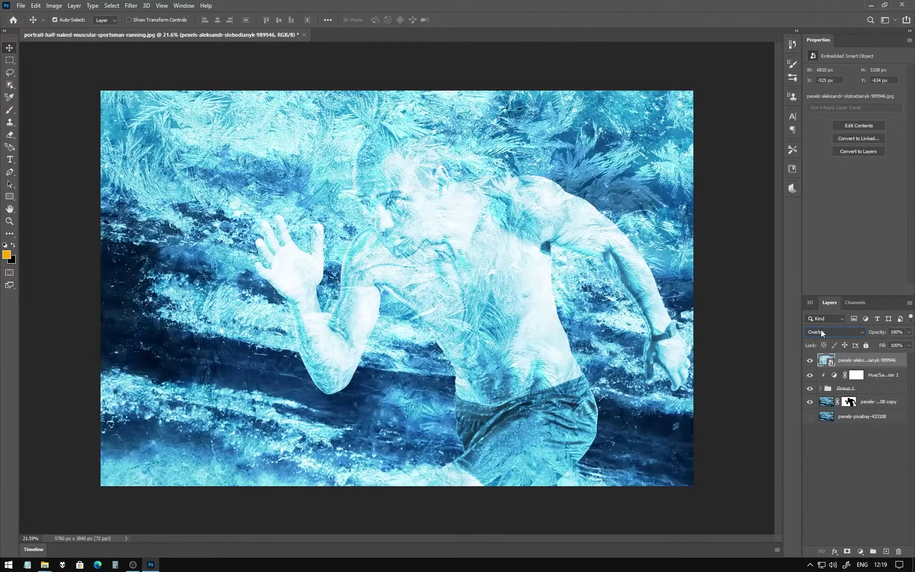
scroll(821, 330, "down", 1)
scroll(821, 332, "down", 1)
scroll(821, 332, "up", 1)
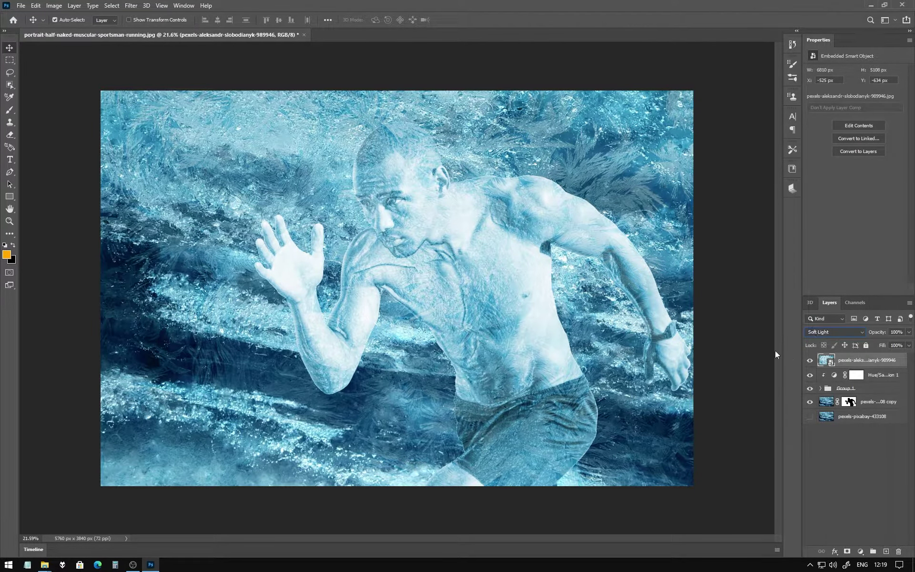
Step: Mask the frost layer with the runner's outline, inverted so frost covers only the runner
left_click(858, 360, "ctrl")
left_click(849, 401, "ctrl")
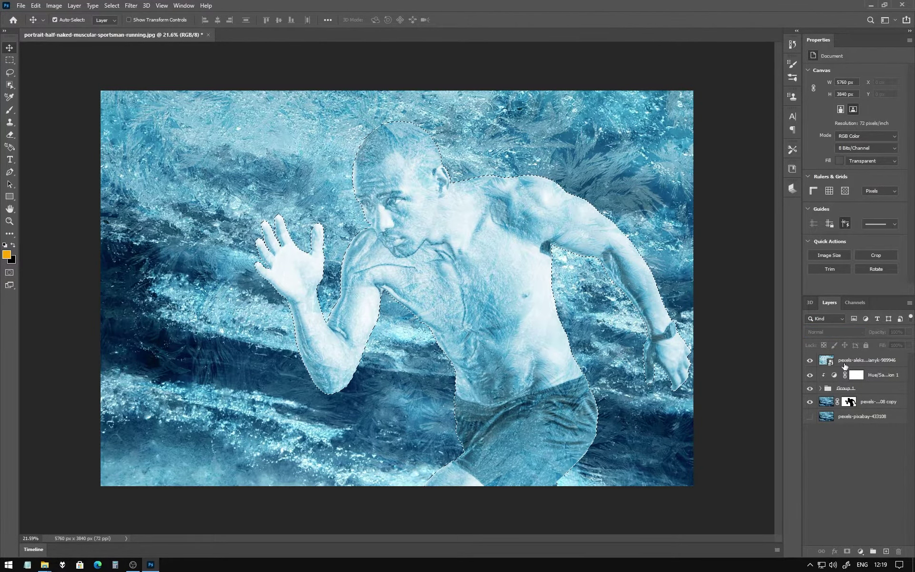
left_click(855, 362)
left_click(851, 551)
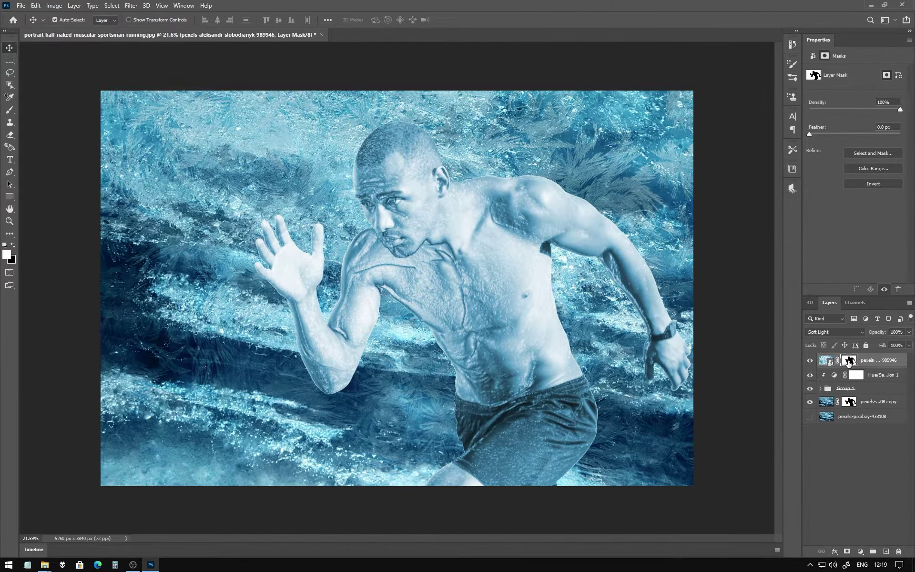
left_click_drag(849, 363, 847, 363)
key("ctrl+i")
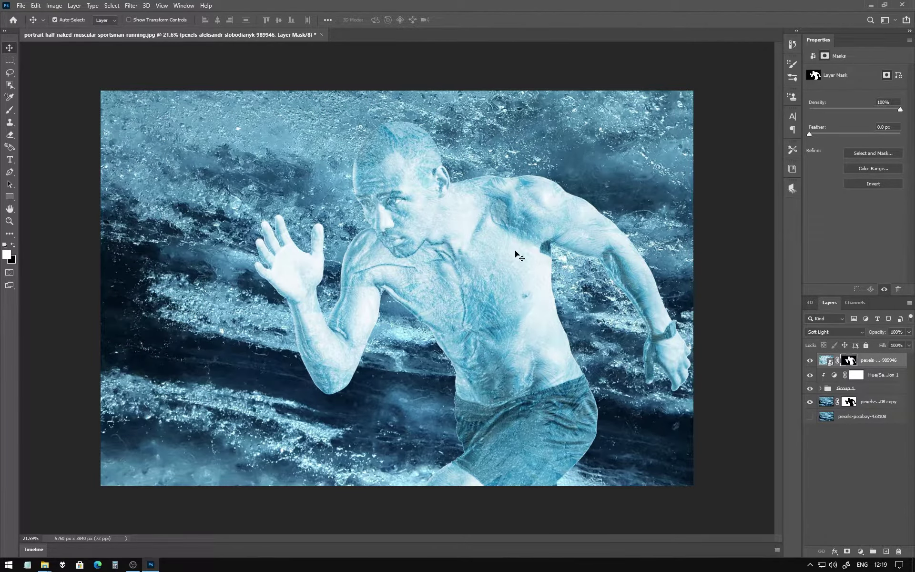
Step: Fade the frost layer to roughly 20% opacity
left_click(909, 332)
left_click_drag(883, 344, 879, 342)
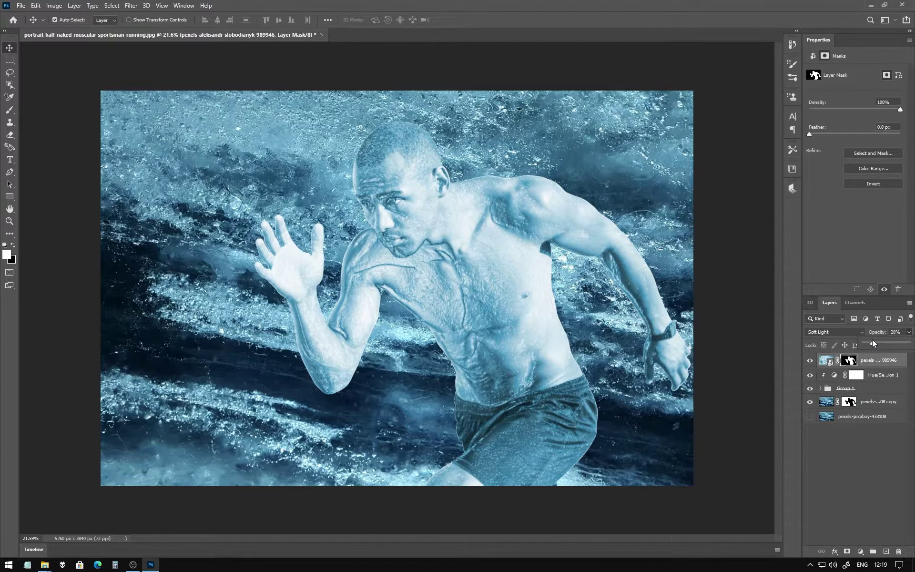
left_click_drag(873, 342, 871, 343)
left_click(874, 389)
Step: Add a clipped Curves adjustment mapping input 64 to output 0 to deepen the runner's shadows
left_click(875, 378)
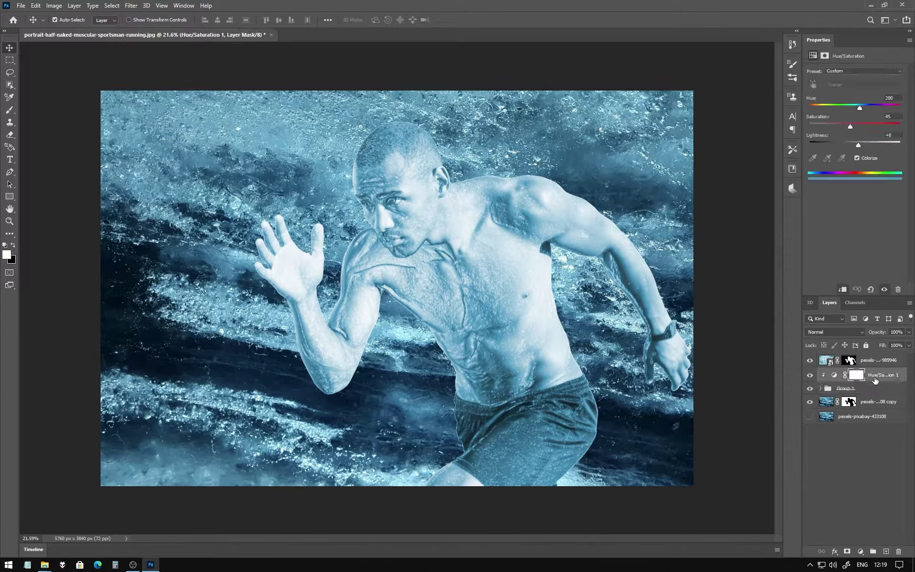
left_click(860, 551)
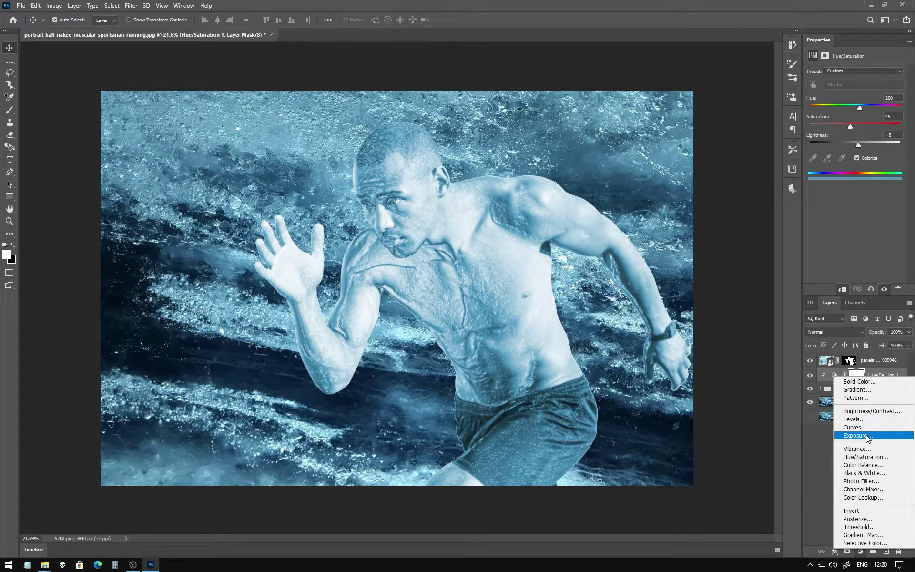
left_click(870, 428)
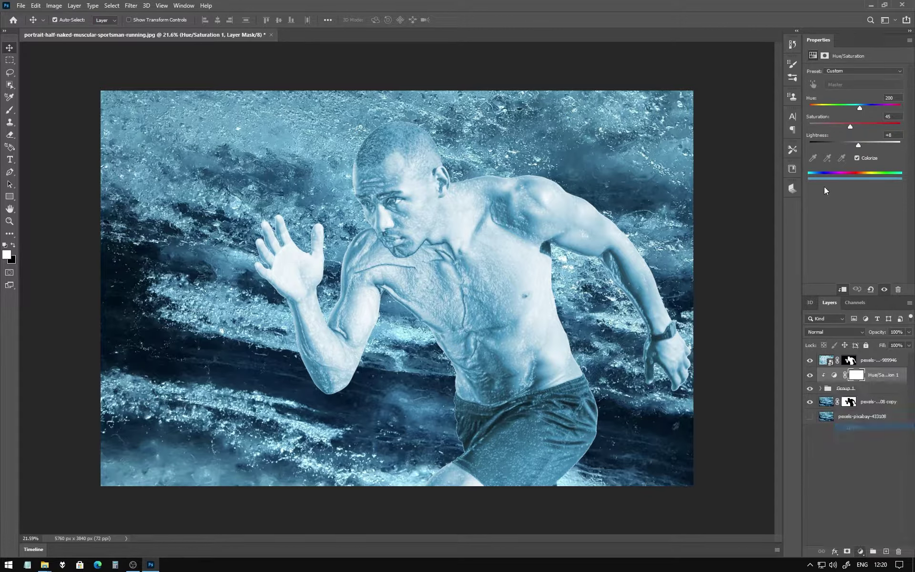
left_click(844, 289)
left_click_drag(832, 170, 847, 164)
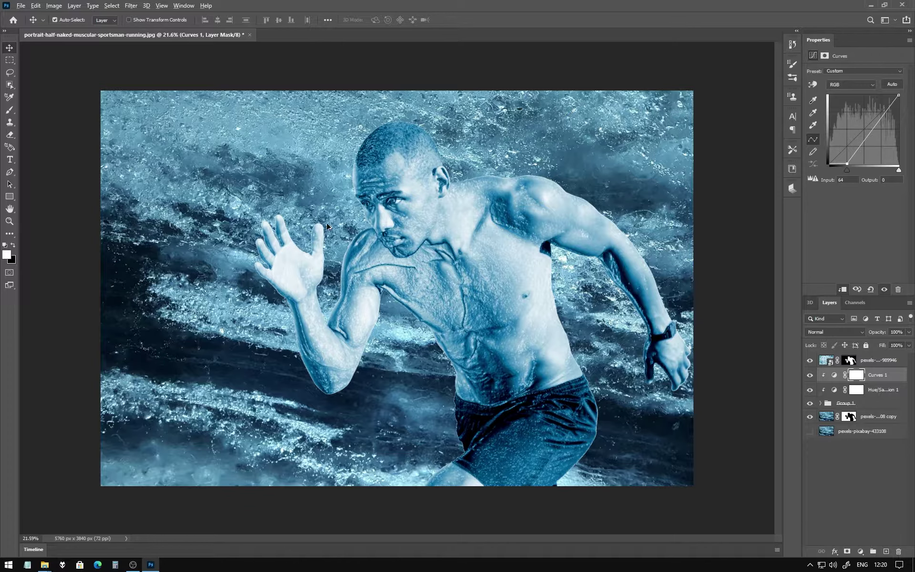
scroll(337, 232, "down", 3, "alt")
scroll(337, 232, "up", 2)
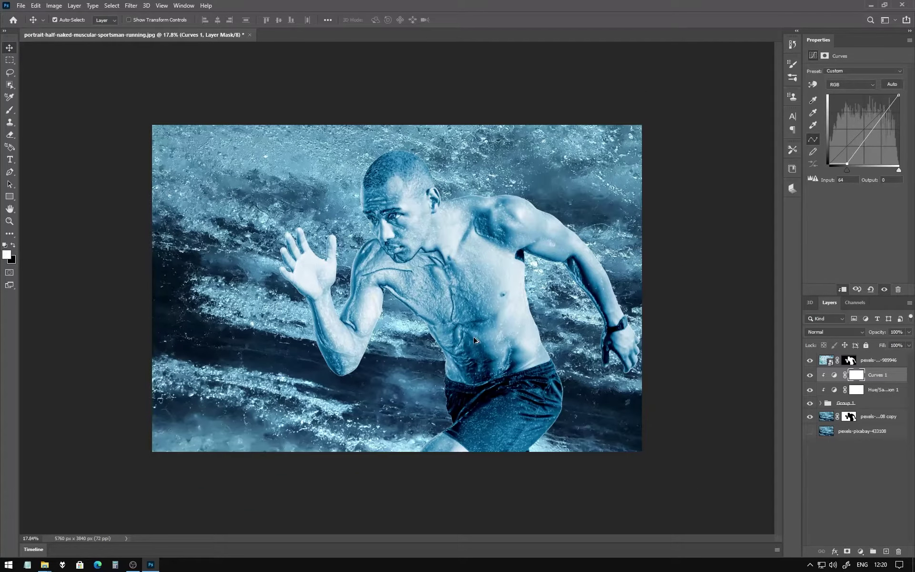
scroll(395, 298, "down", 1)
scroll(395, 299, "up", 1)
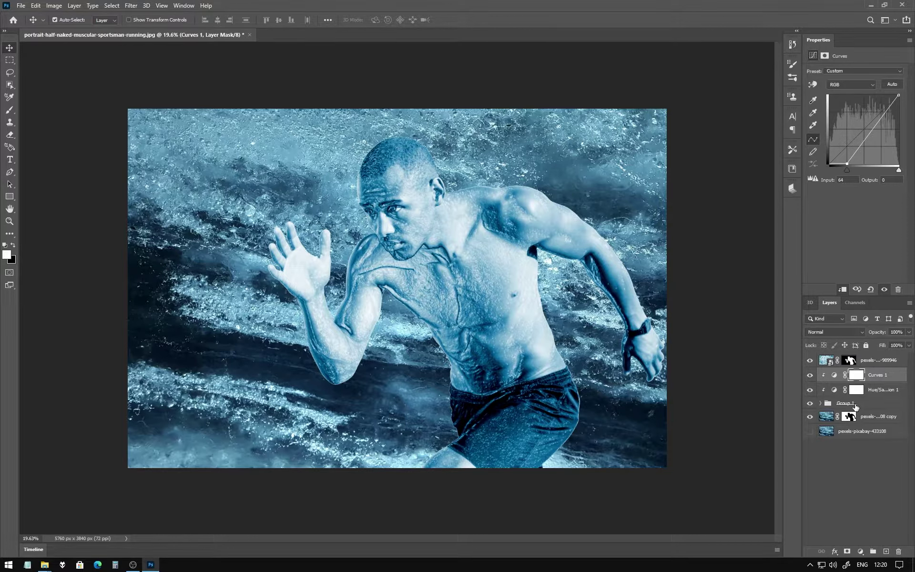
left_click(858, 404)
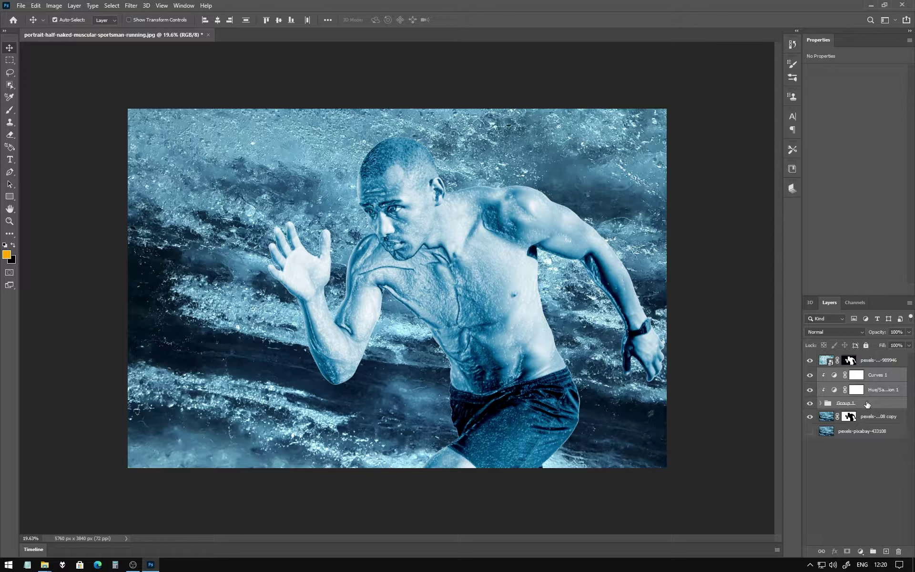
Step: Group the runner layers as Group 2 and place a merged flat duplicate just below it
key("ctrl+g")
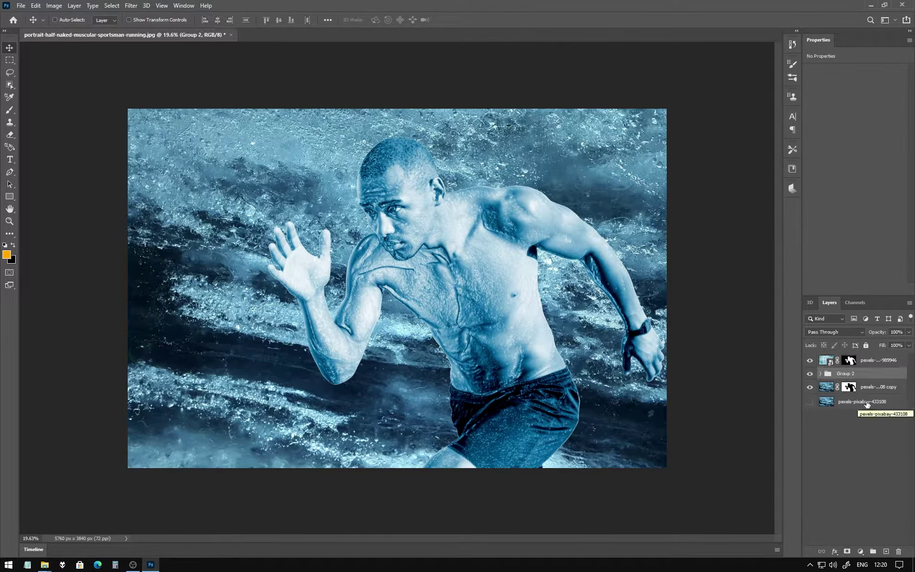
key("ctrl+j")
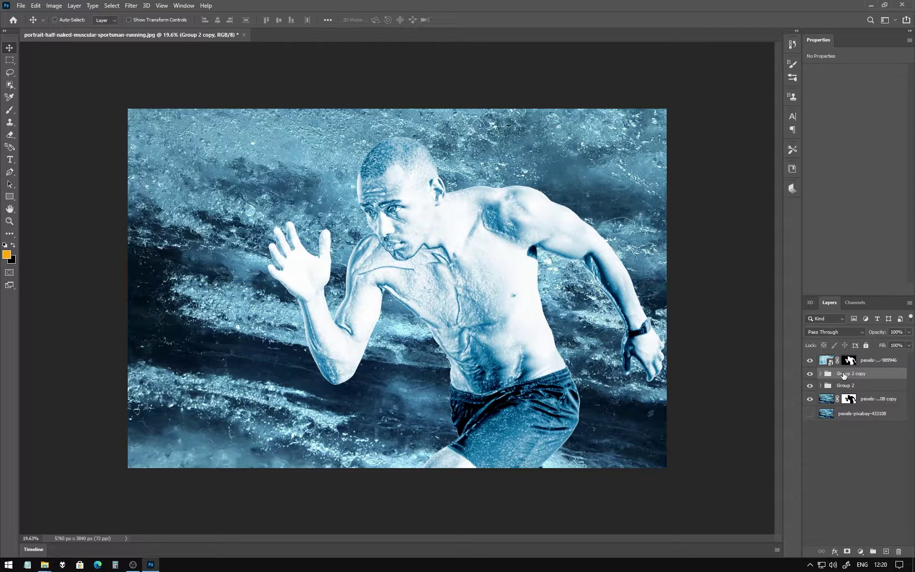
key("ctrl+e")
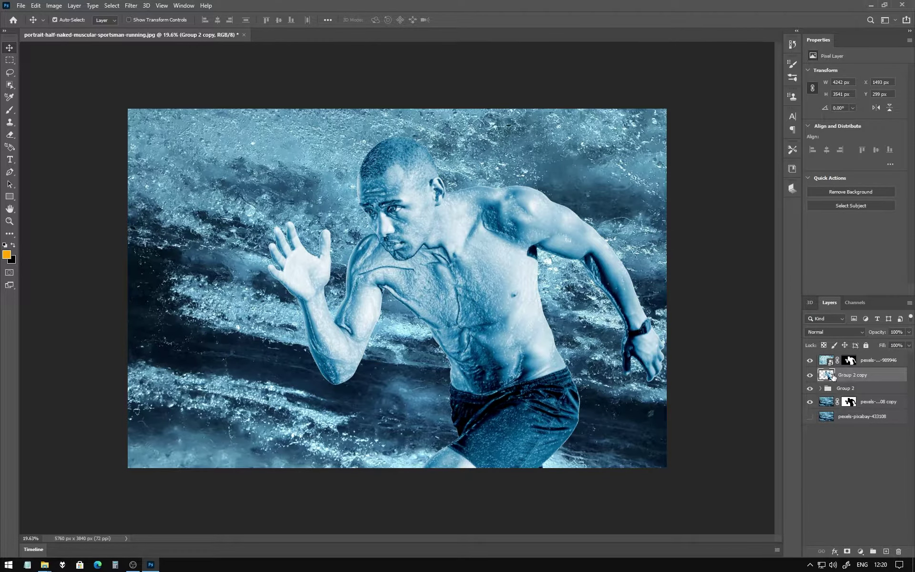
left_click(809, 376)
left_click_drag(853, 376, 856, 410)
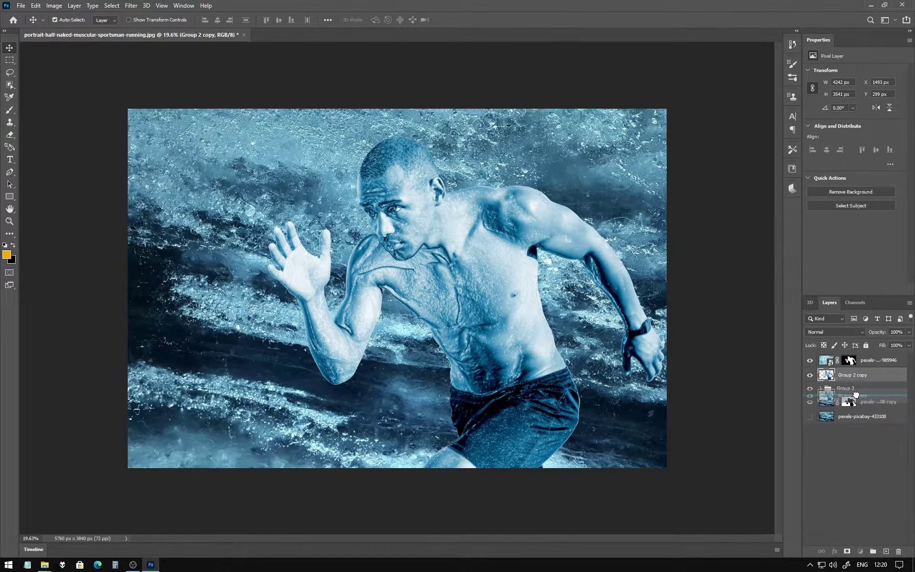
left_click_drag(856, 409, 853, 395)
Step: Shift the merged Group 2 copy slightly to the right
key("ctrl")
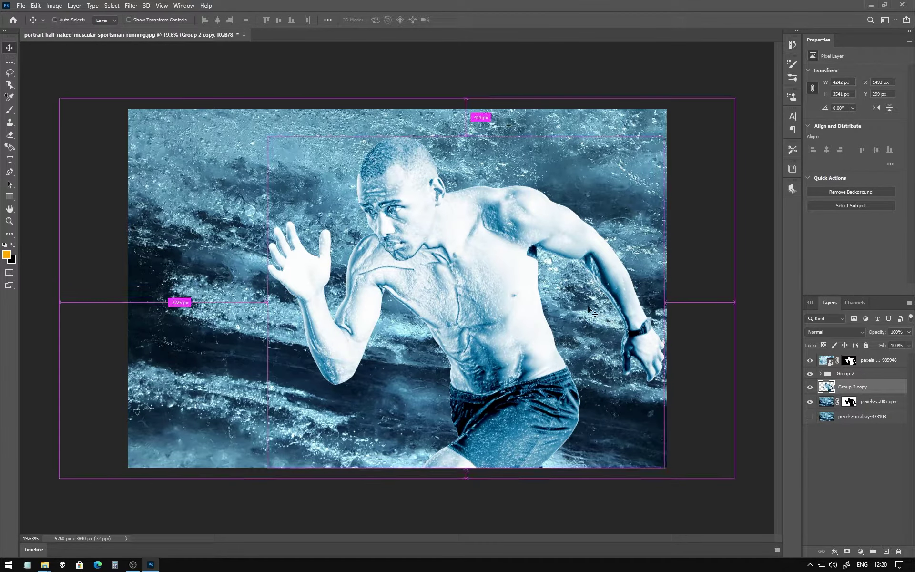
key("ctrl+t")
left_click_drag(471, 227, 484, 228)
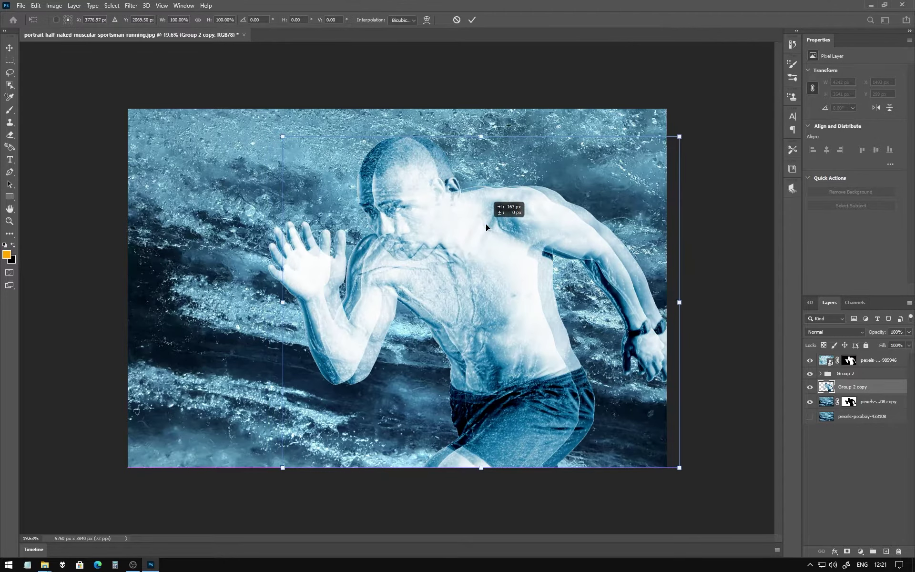
key("Return")
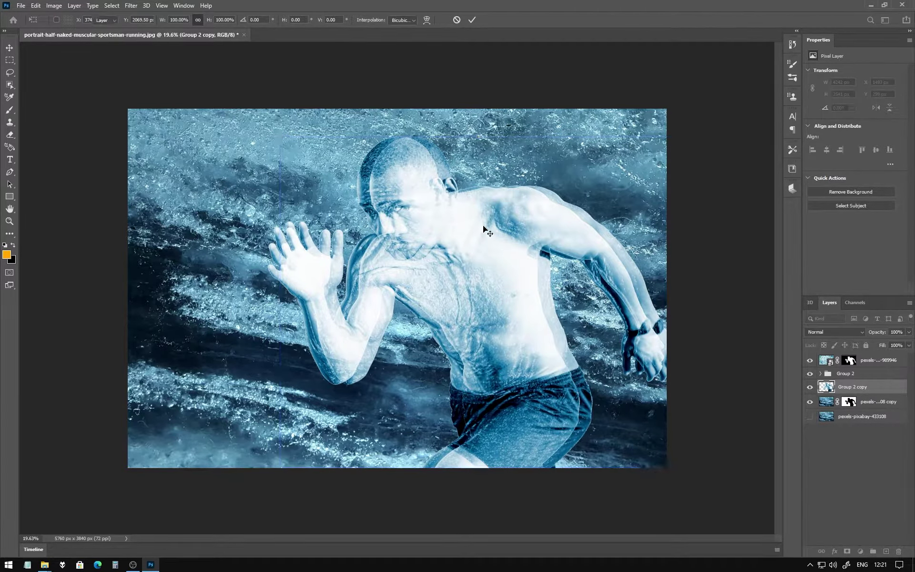
Step: Apply a Motion Blur with angle 12 and distance 54 pixels to the merged copy
left_click(131, 5)
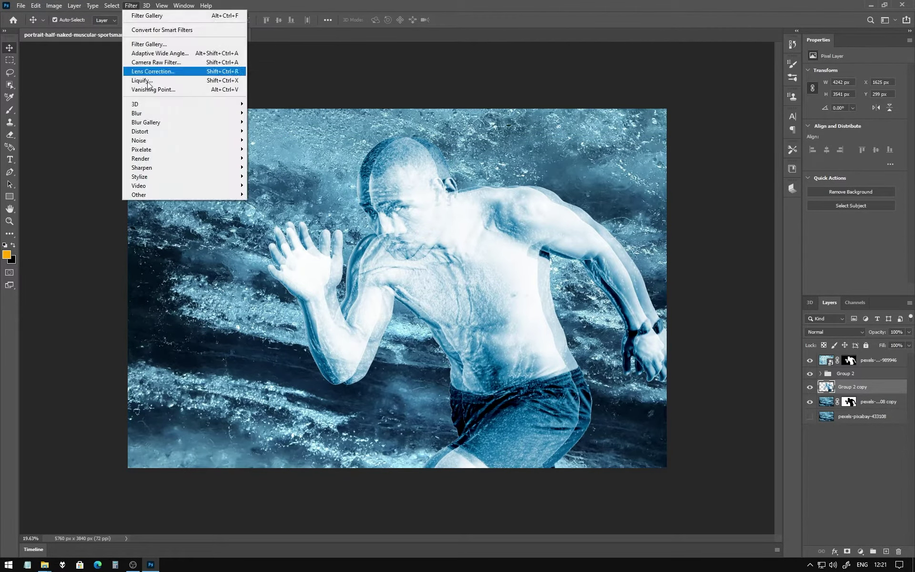
mouse_move(182, 113)
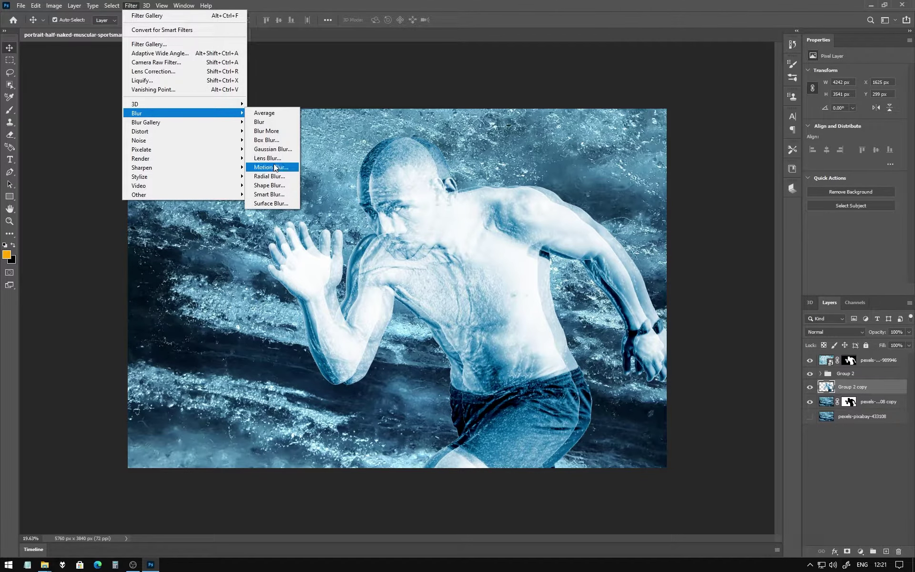
left_click(286, 167)
left_click_drag(433, 117, 536, 144)
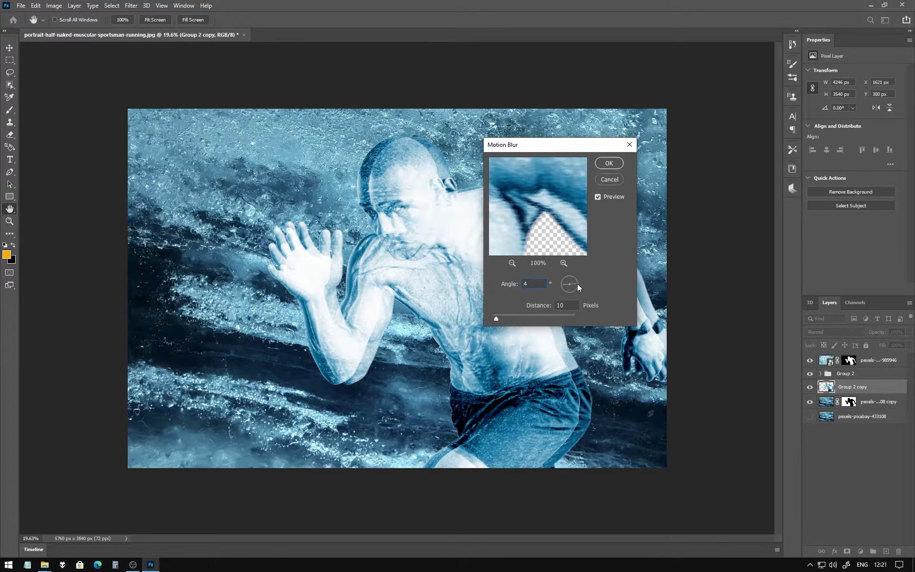
double_click(533, 285)
type("12")
left_click_drag(496, 320, 503, 318)
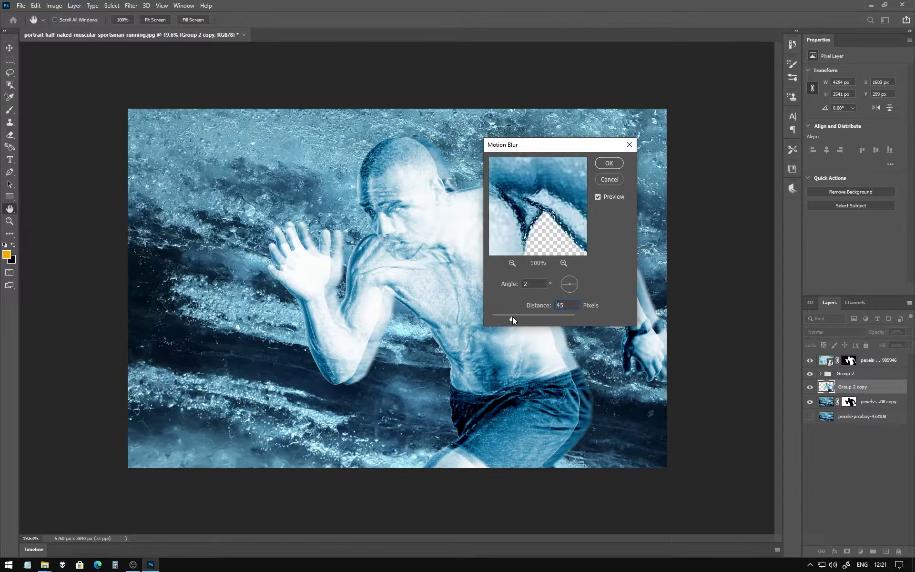
left_click_drag(503, 318, 515, 318)
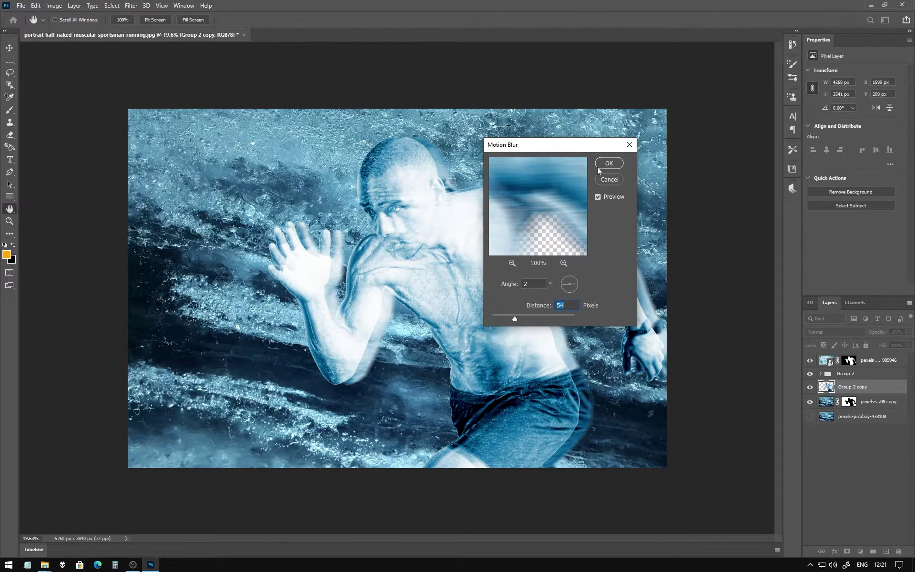
left_click(609, 163)
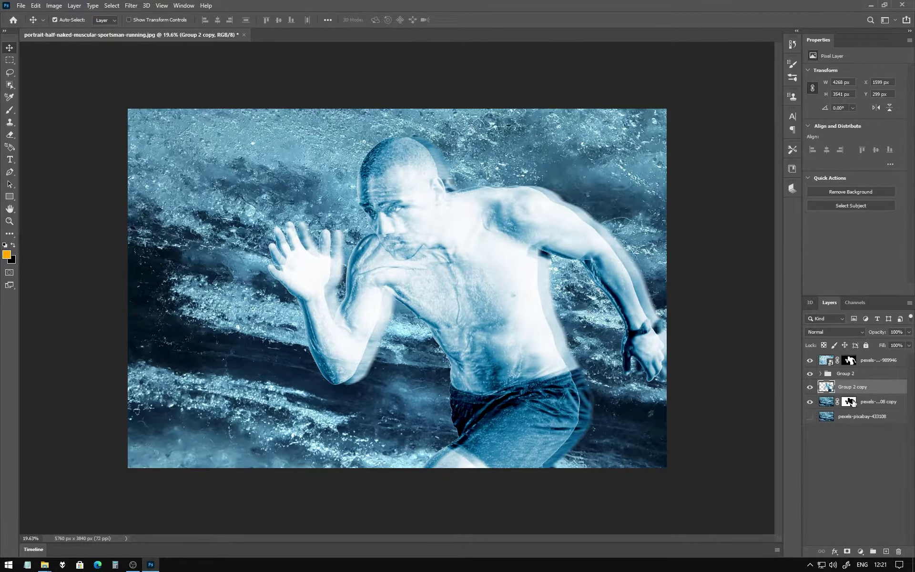
Step: Show the blurred Group 2 copy, move it to the top, and load the runner's outline selection
left_click_drag(870, 388, 866, 409)
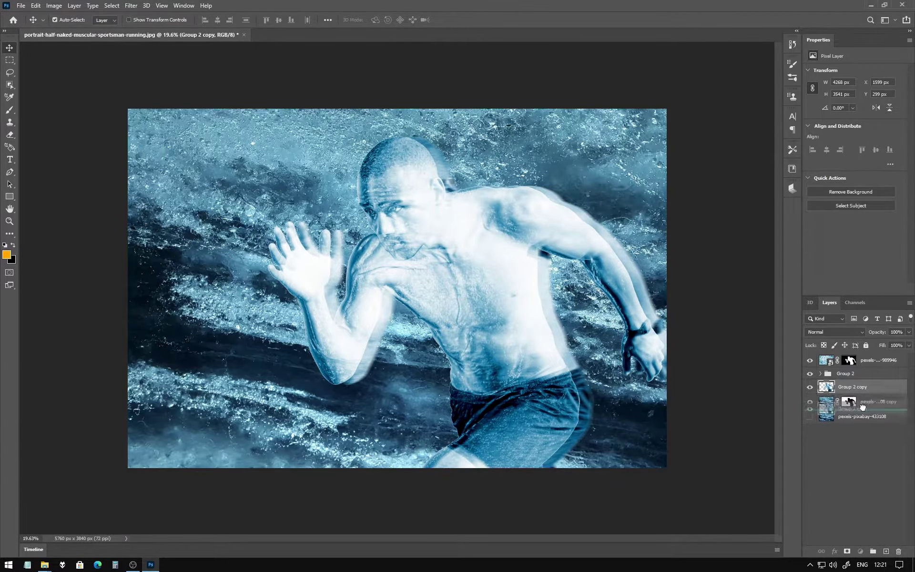
scroll(548, 267, "up", 3)
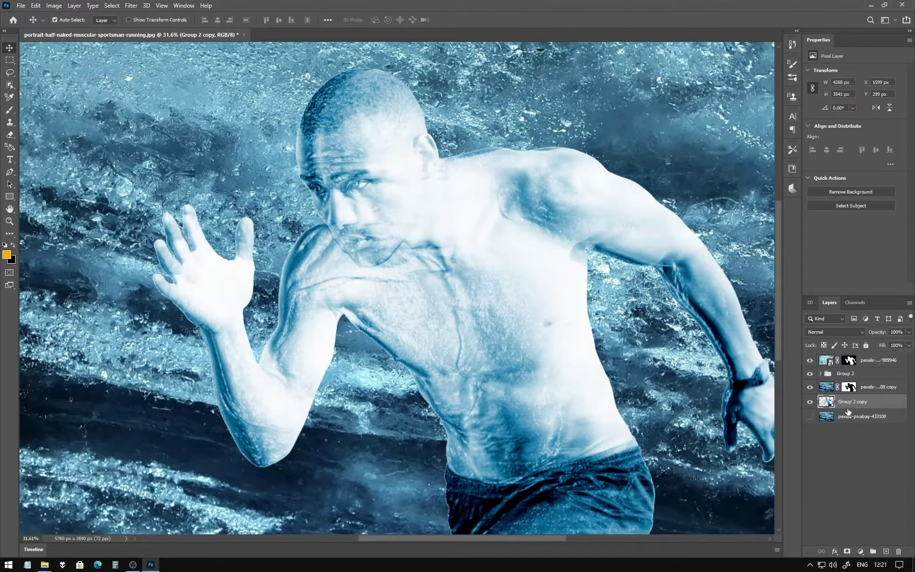
left_click(810, 403)
left_click(809, 402)
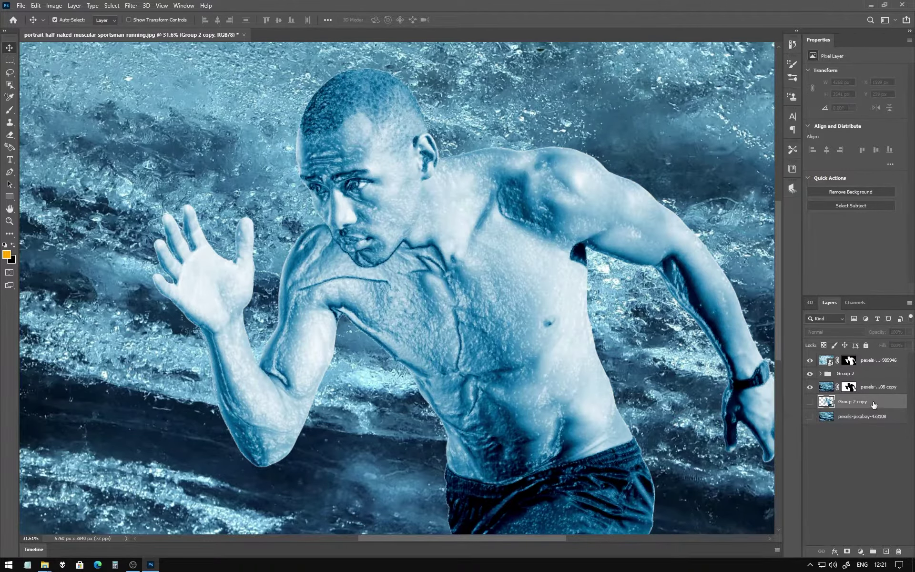
left_click(810, 402)
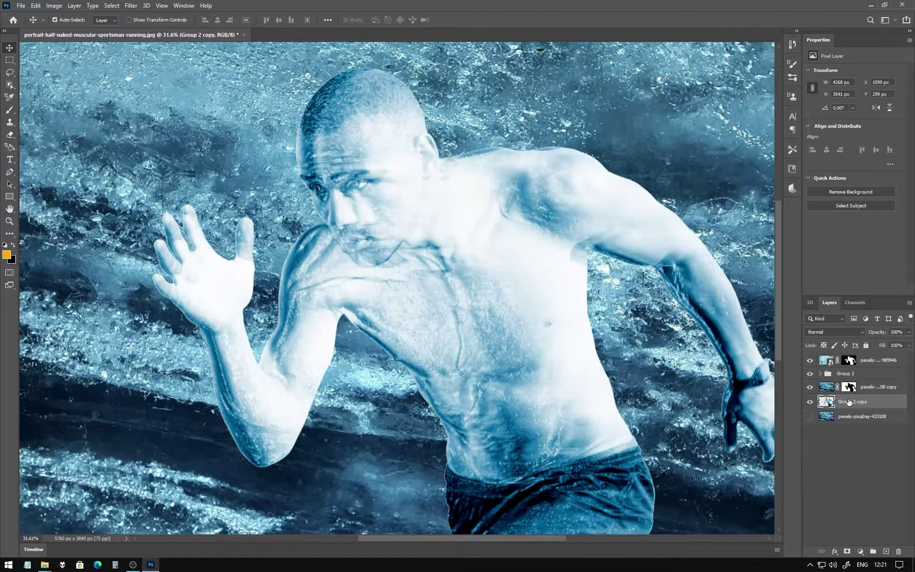
left_click_drag(881, 406, 894, 358)
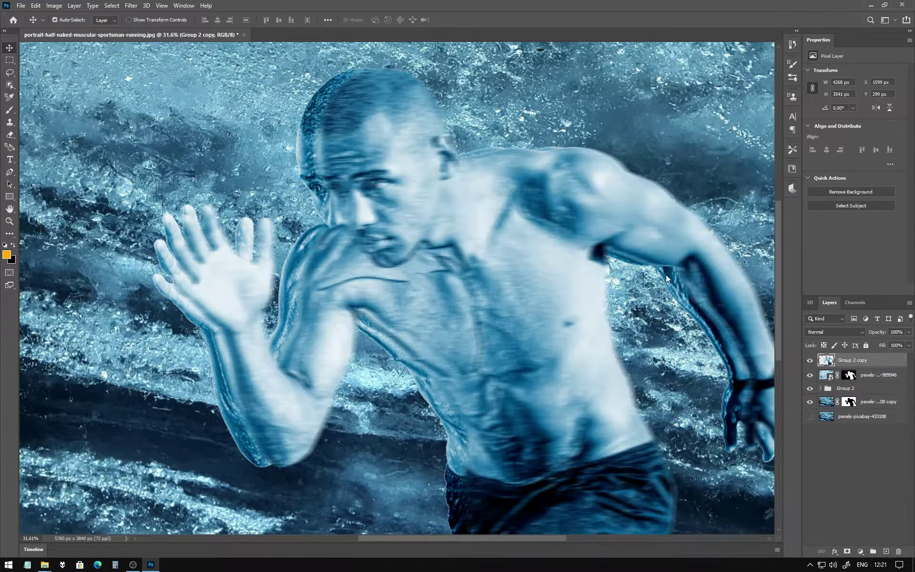
scroll(665, 275, "down", 2)
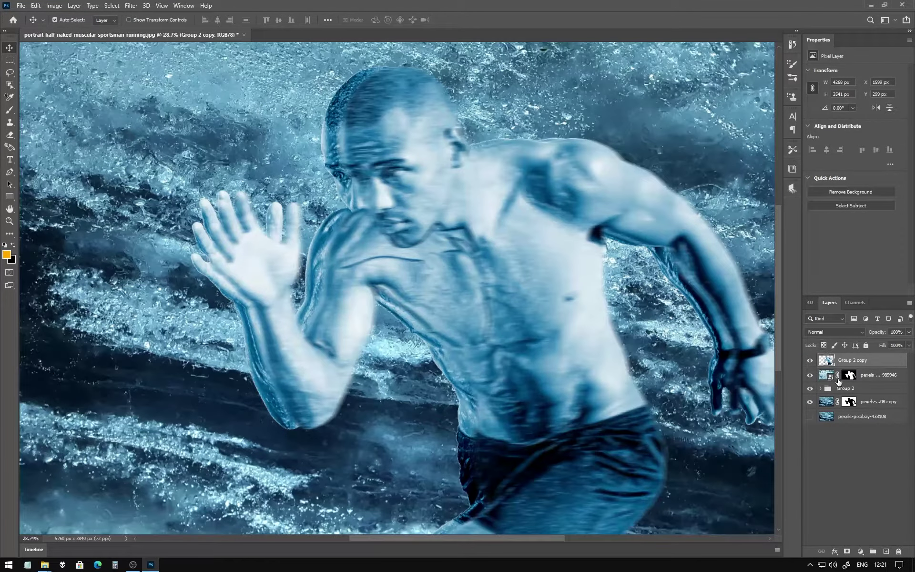
left_click(849, 376, "ctrl")
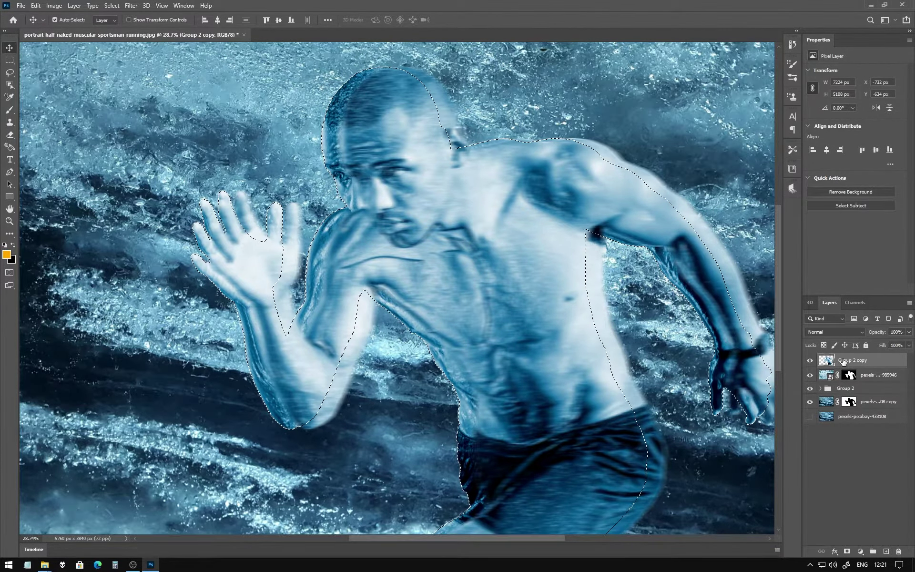
Step: Delete the blur inside the runner selection, deselect, and reapply the last filter
key("Delete")
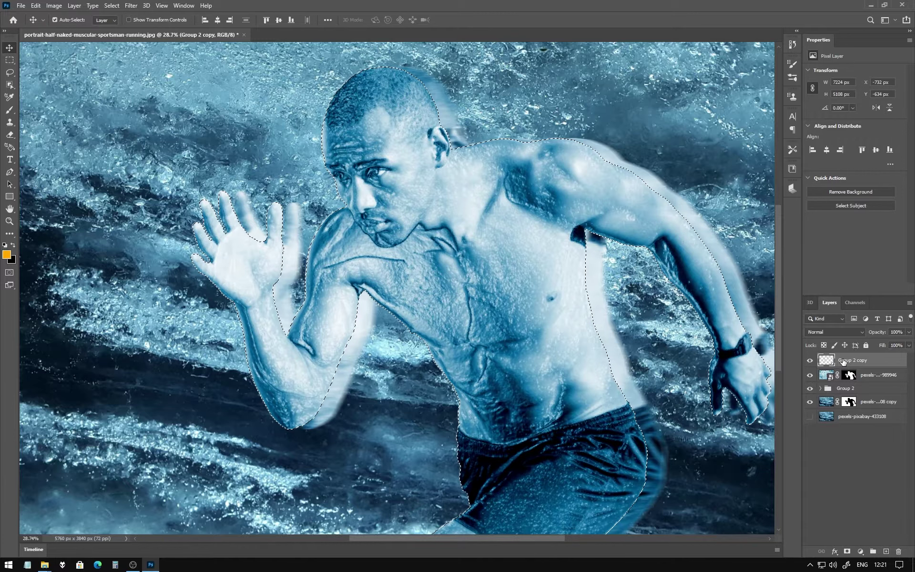
key("ctrl+d")
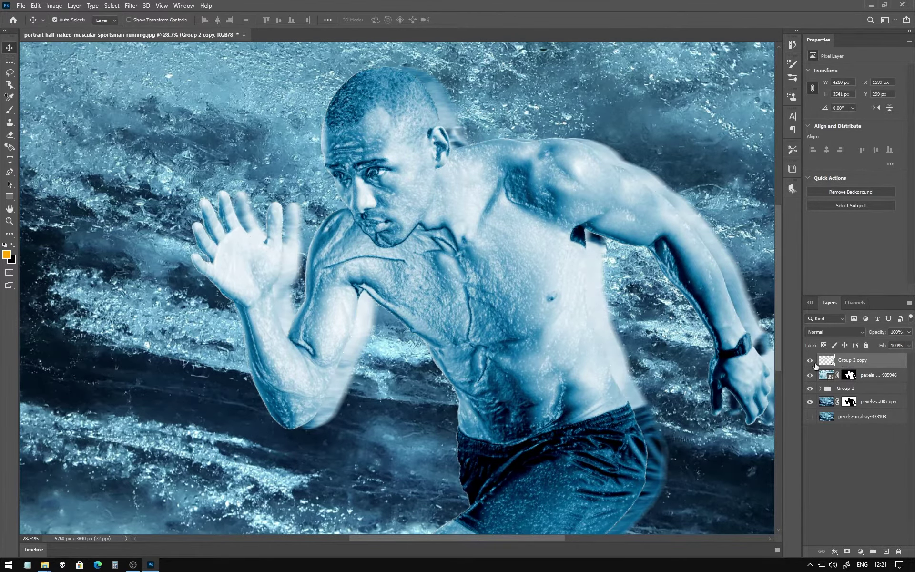
scroll(623, 265, "down", 1)
scroll(623, 265, "down", 1)
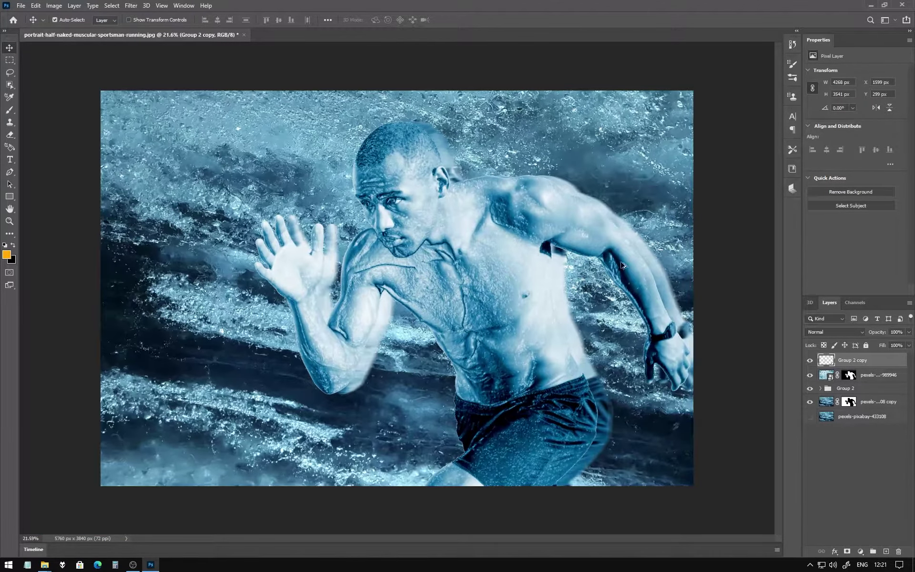
scroll(623, 265, "up", 1)
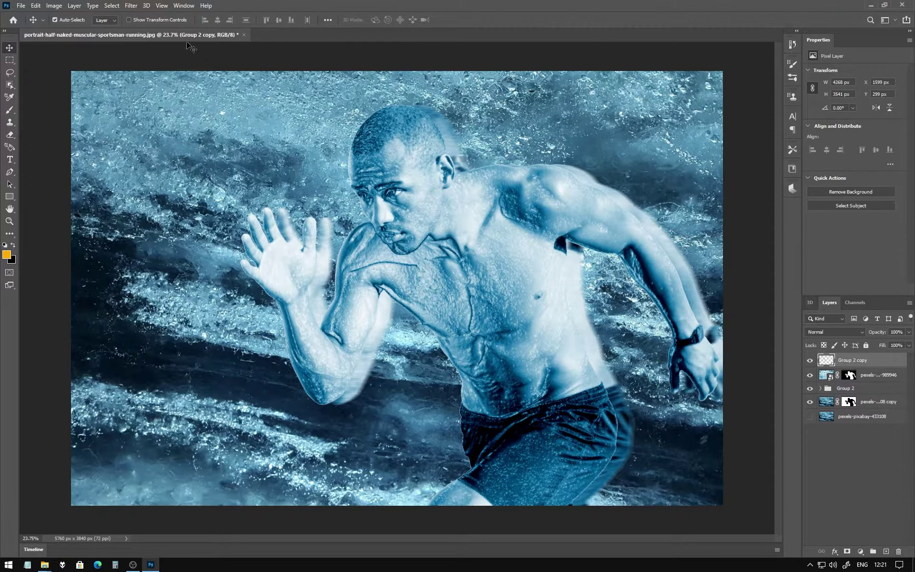
left_click(131, 5)
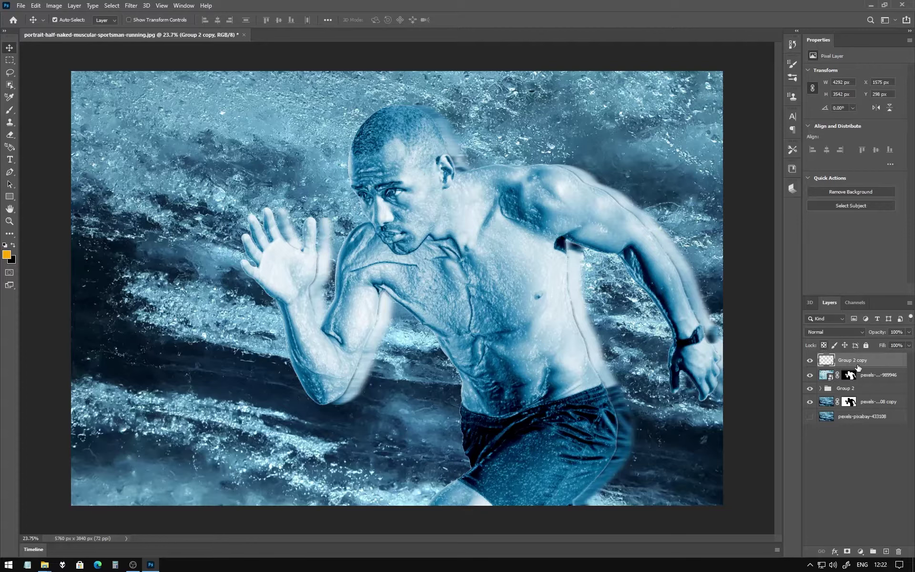
Step: Set the motion-ghost layer's opacity to 66%, comparing with it hidden
key("3")
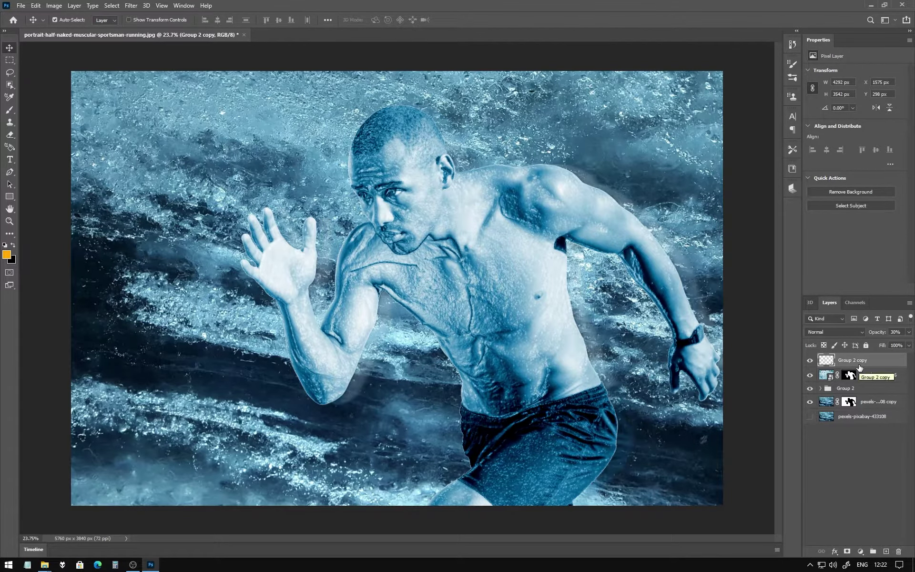
key("2")
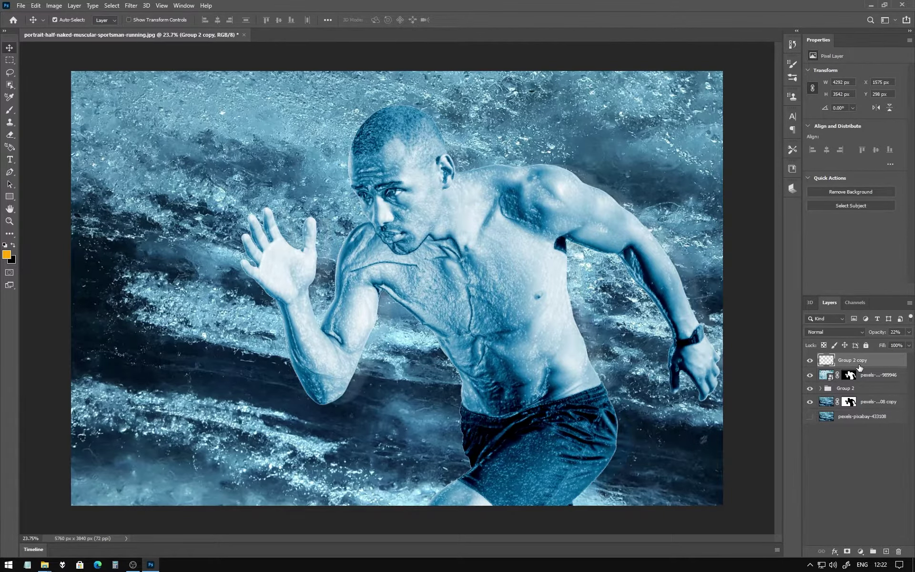
key("4")
key("4")
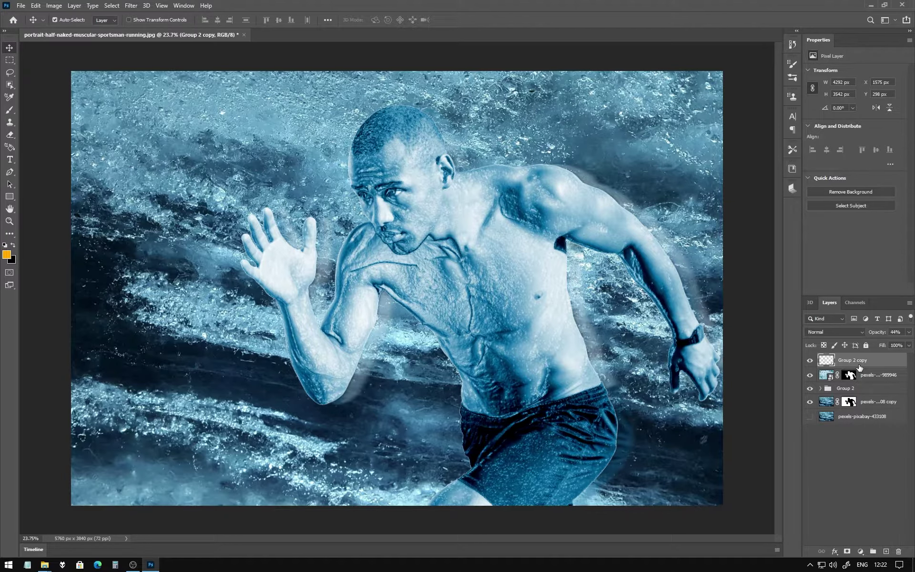
key("6")
key("6")
key("4")
scroll(415, 239, "down", 1)
scroll(415, 239, "down", 2)
scroll(415, 238, "up", 1)
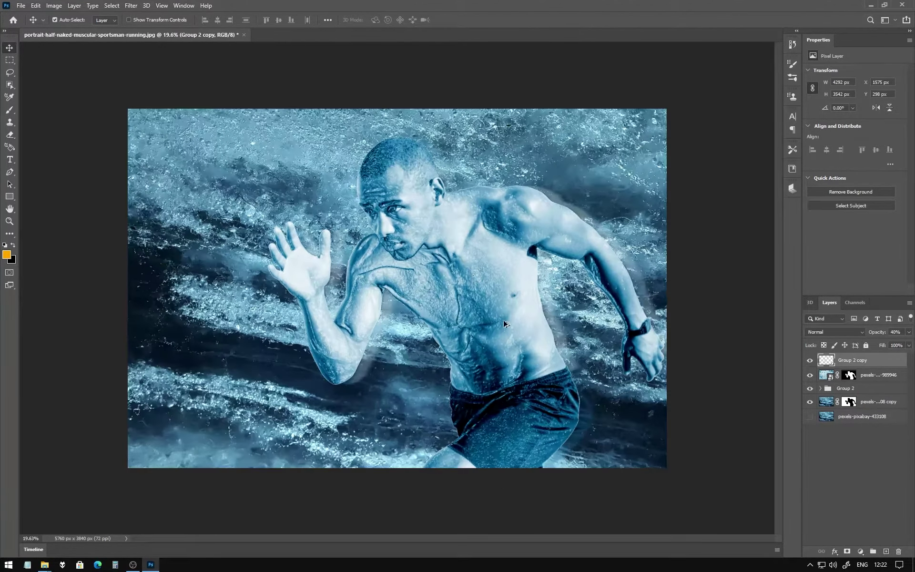
scroll(478, 301, "up", 1)
scroll(478, 301, "down", 1)
scroll(478, 302, "up", 1)
scroll(476, 260, "down", 1)
scroll(477, 259, "up", 1)
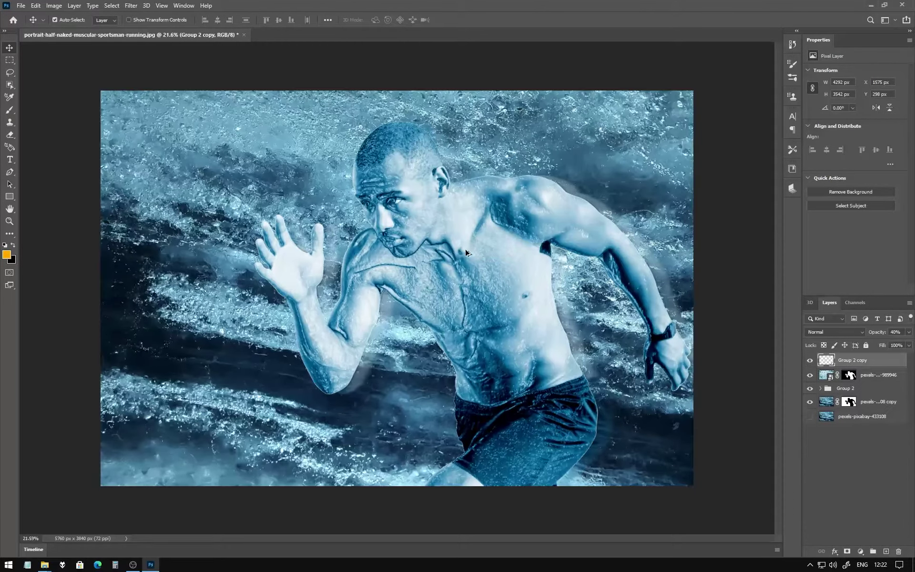
left_click(810, 360)
left_click(909, 332)
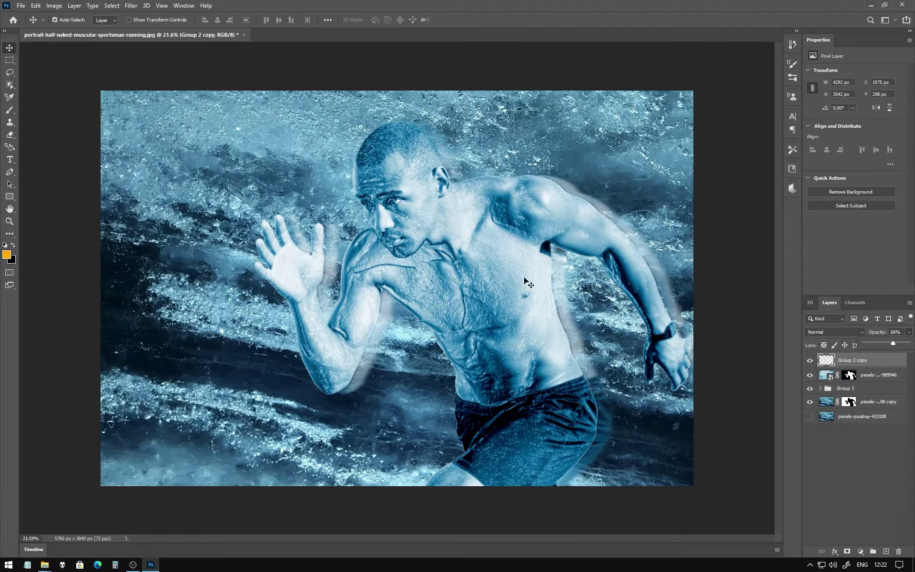
scroll(522, 318, "down", 1)
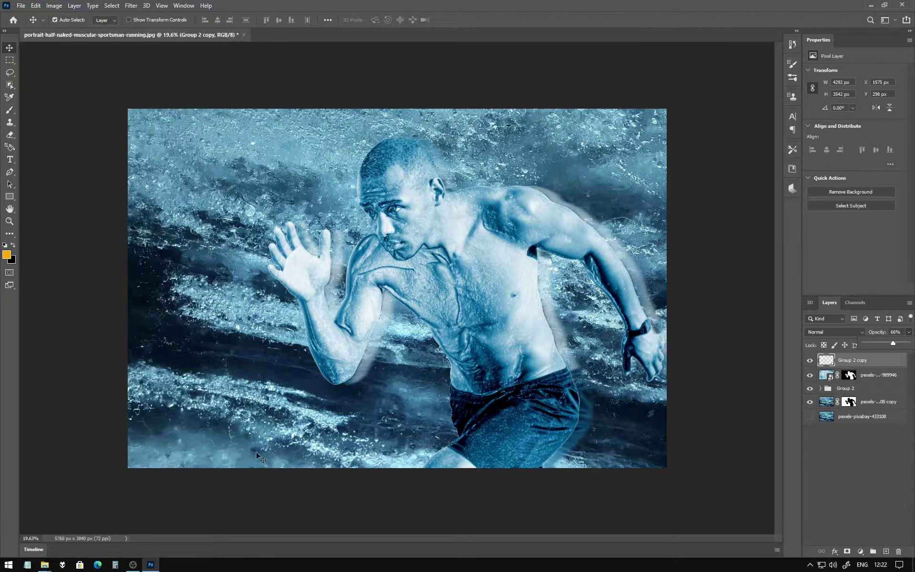
left_click(855, 406)
left_click(859, 552)
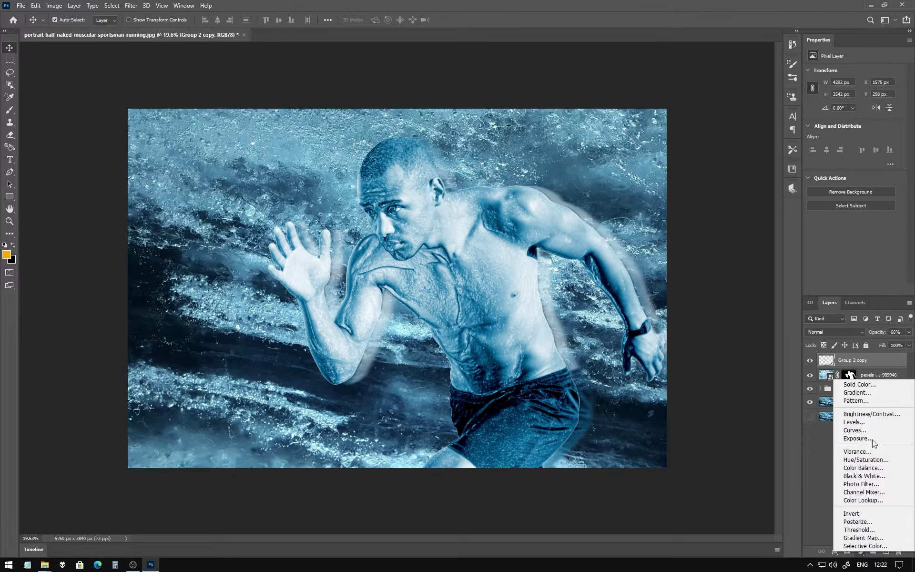
Step: Add a cyan 00b4ff Solid Color fill in Linear Dodge (Add) with an inverted, hiding mask
left_click(874, 385)
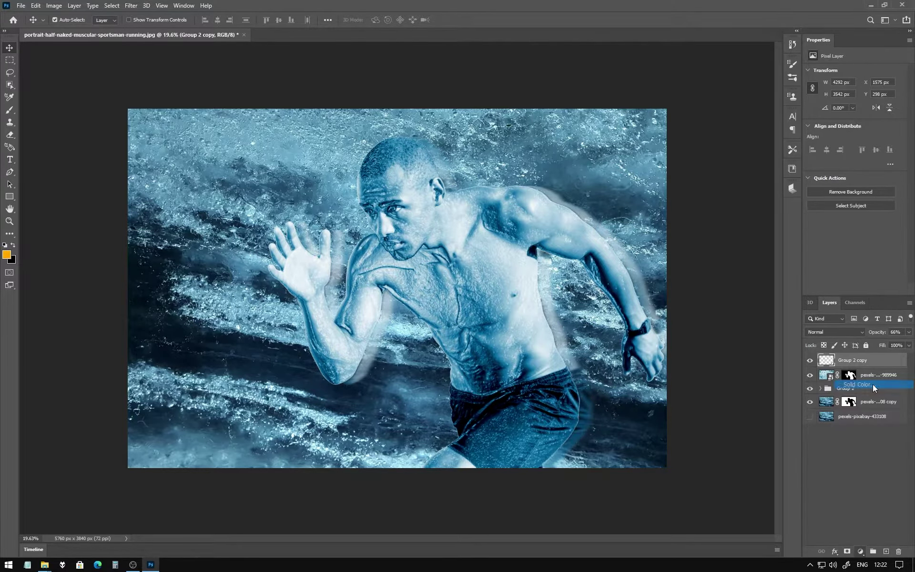
left_click(466, 186)
left_click_drag(466, 190, 463, 193)
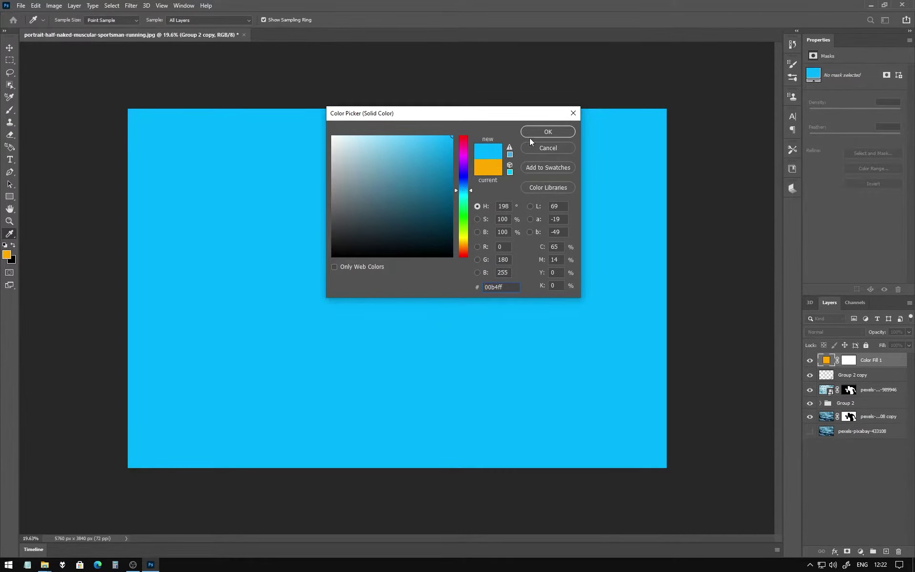
left_click(548, 132)
left_click(813, 328)
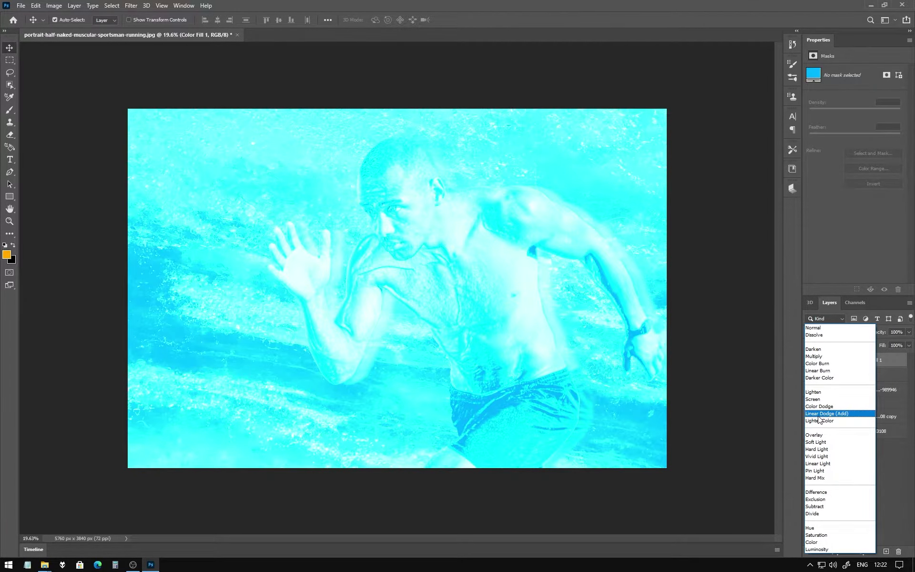
left_click(819, 415)
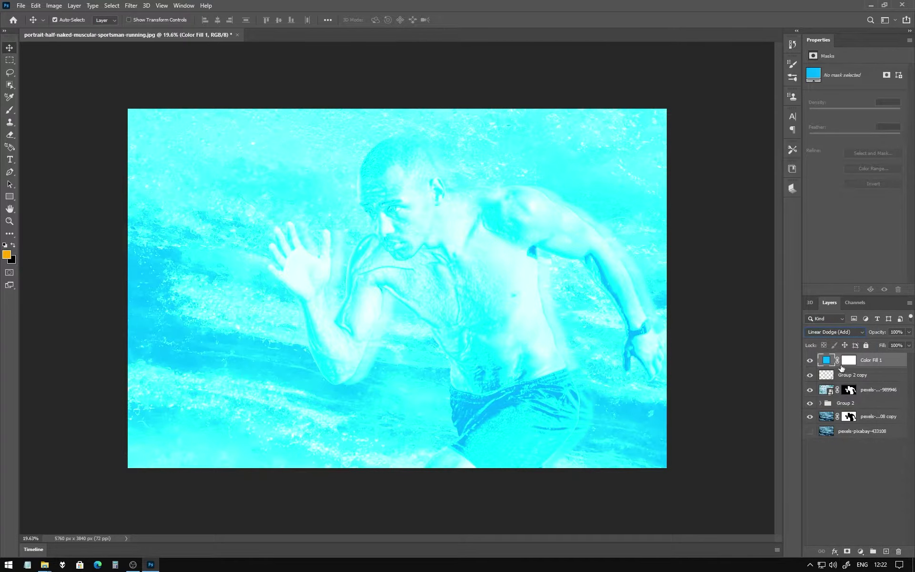
left_click(850, 363)
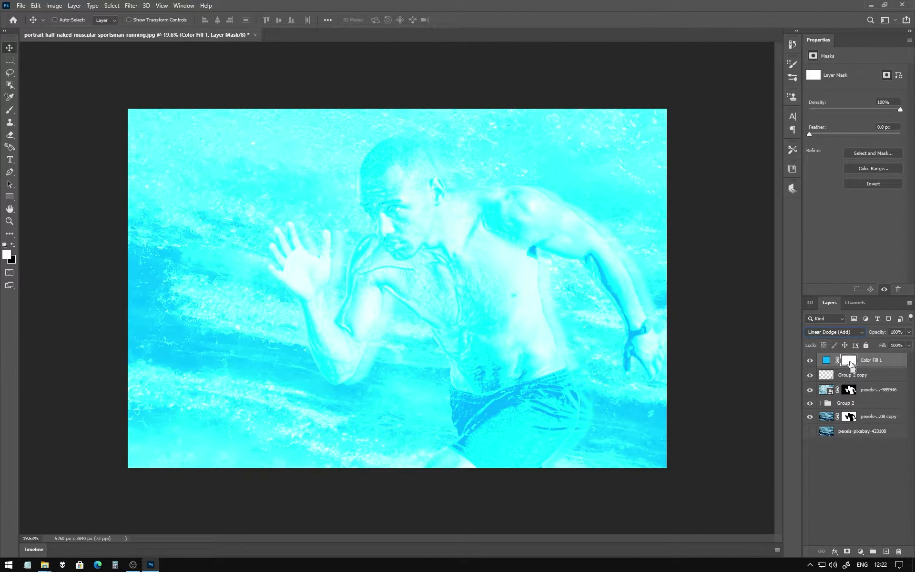
key("ctrl+i")
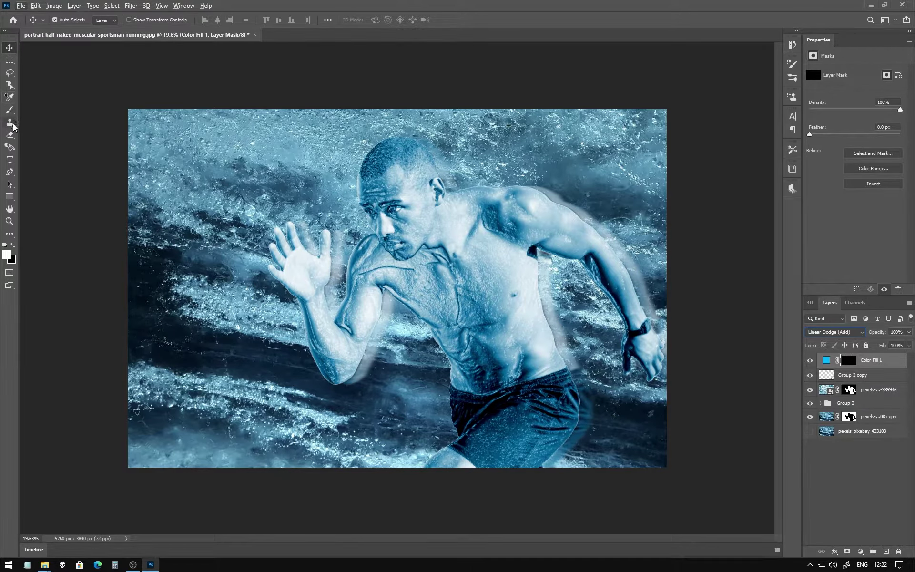
Step: Set up a 1000-size brush and test a glow stroke on the head, then undo it
left_click(10, 110)
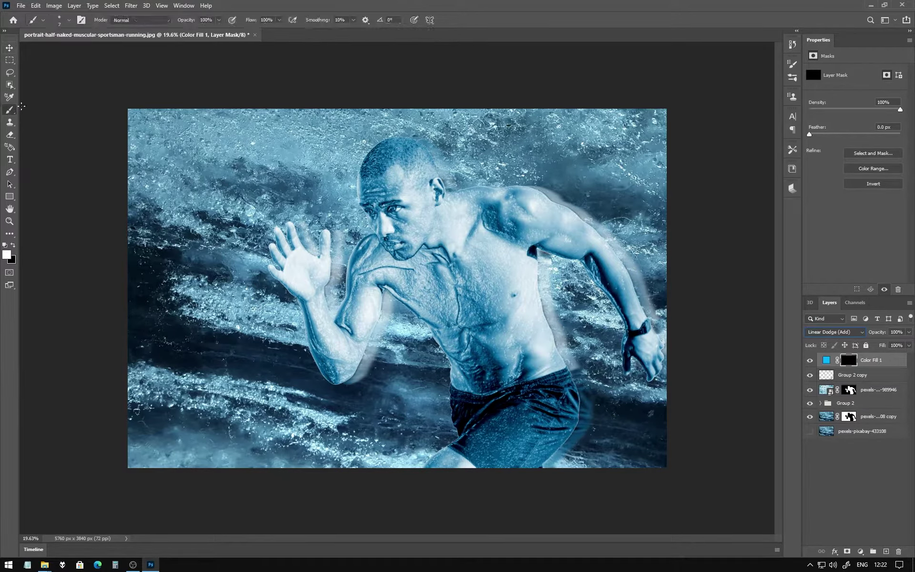
left_click(65, 24)
left_click(393, 3)
key("bracketright")
key("bracketright")
key("bracketright")
key("bracketleft")
key("bracketleft")
left_click(219, 20)
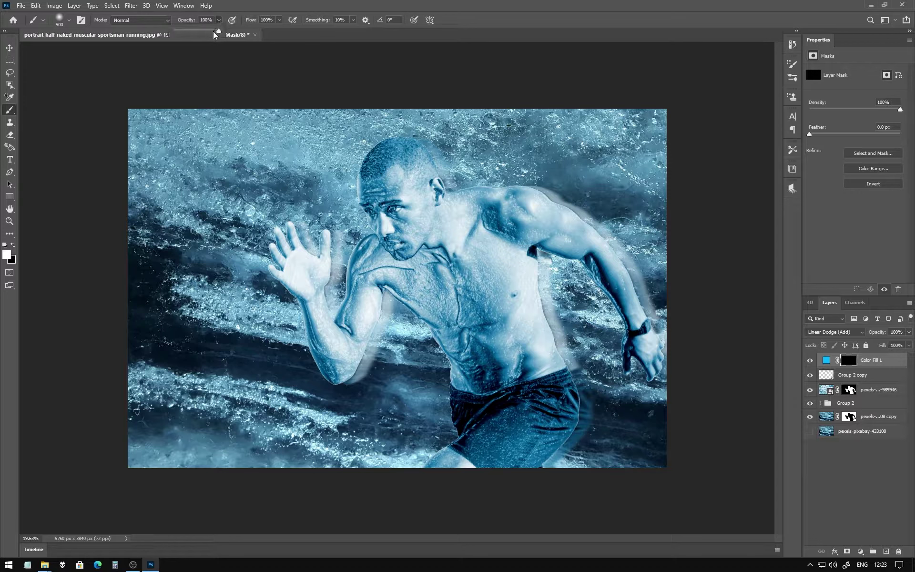
left_click(412, 147)
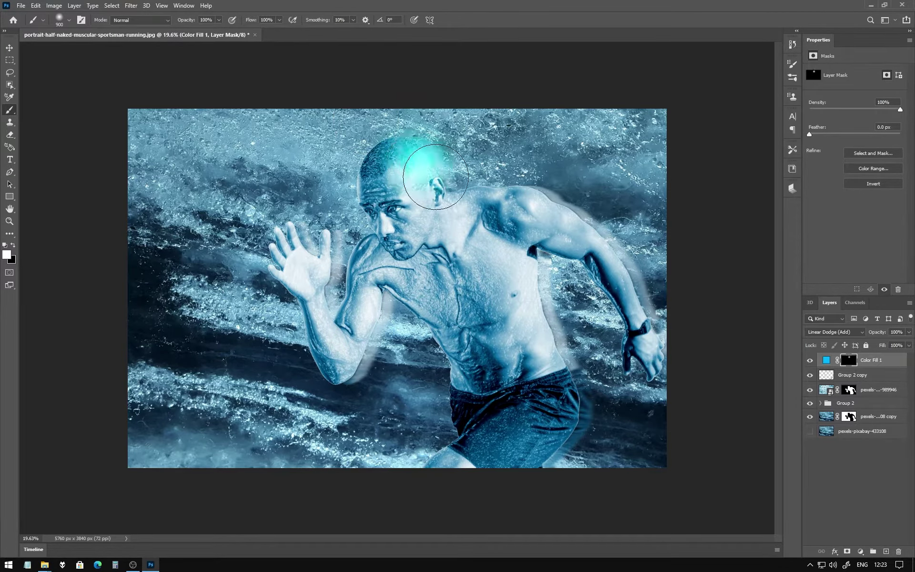
key("ctrl+z")
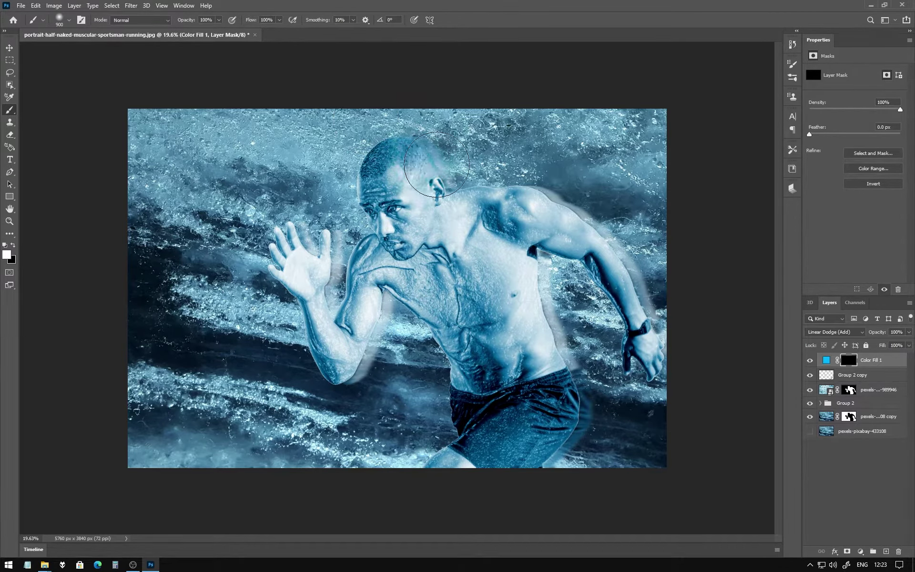
Step: Change Color Fill 1's colour to a darker blue sampled from the image
left_click(828, 361)
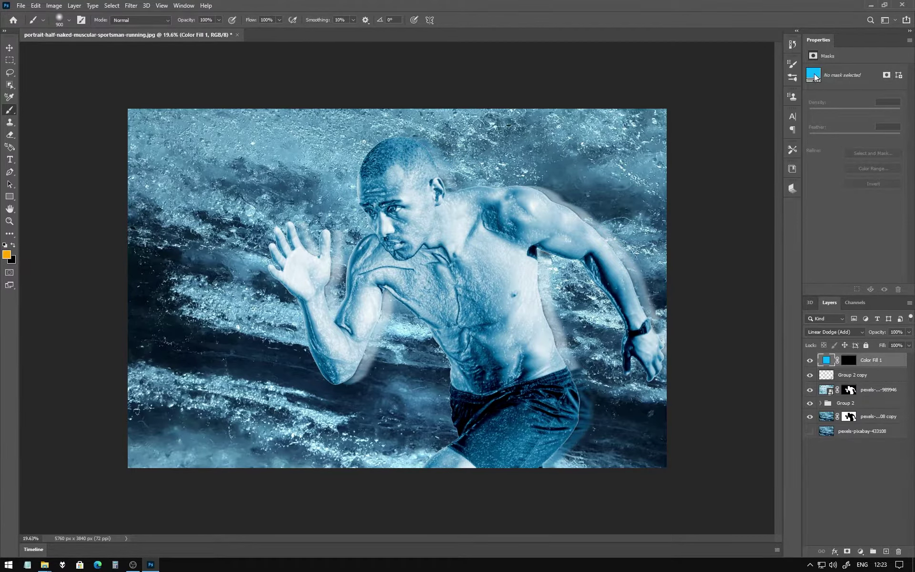
double_click(825, 362)
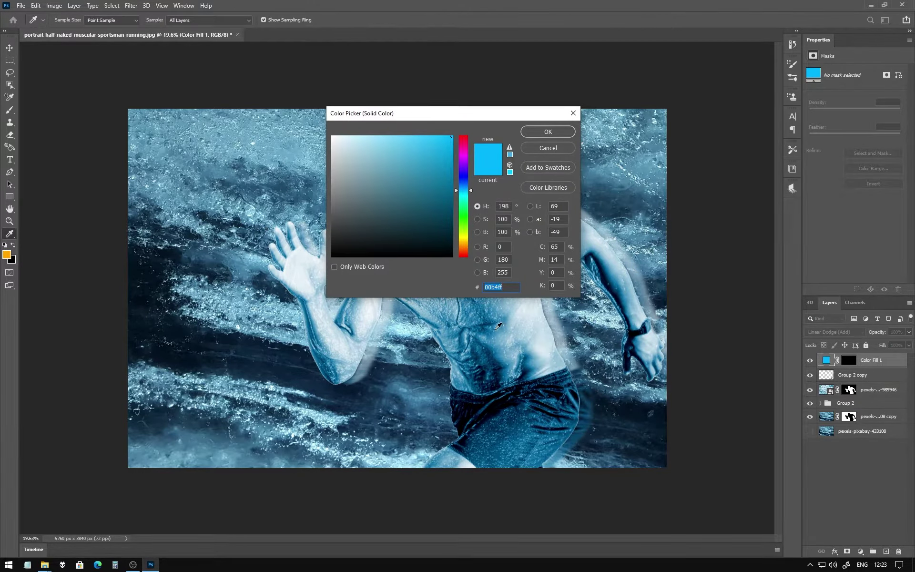
left_click(498, 326)
left_click(548, 132)
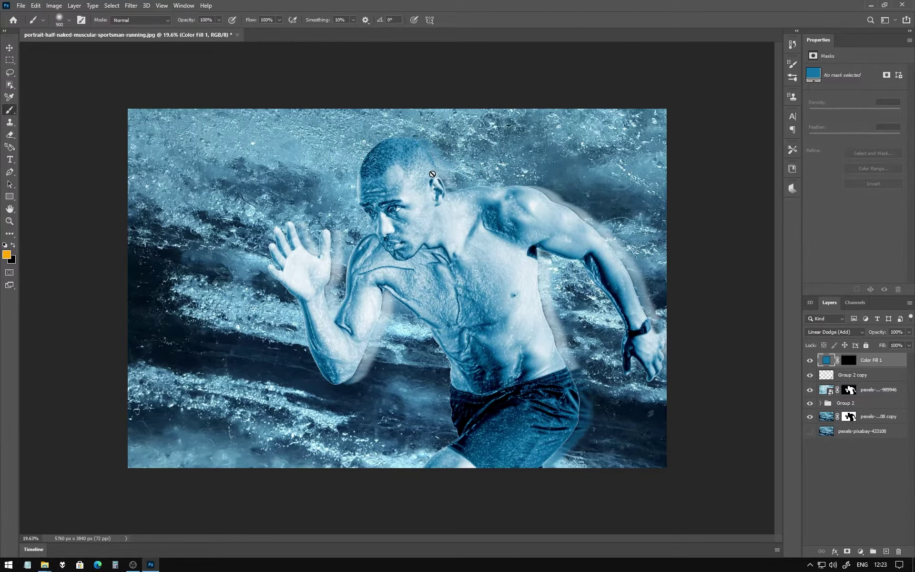
Step: Paint white on the Color Fill 1 mask over the runner's head, face, neck, forearm and hand
left_click(848, 361)
key("d")
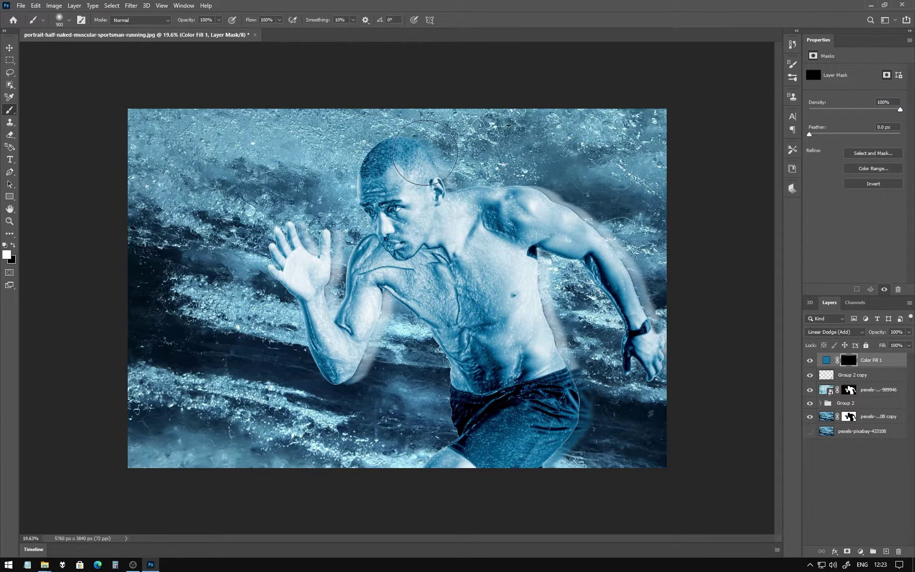
left_click(419, 164)
mouse_move(419, 163)
left_mouse_down()
mouse_move(392, 159)
mouse_move(593, 226)
mouse_move(638, 344)
left_mouse_up()
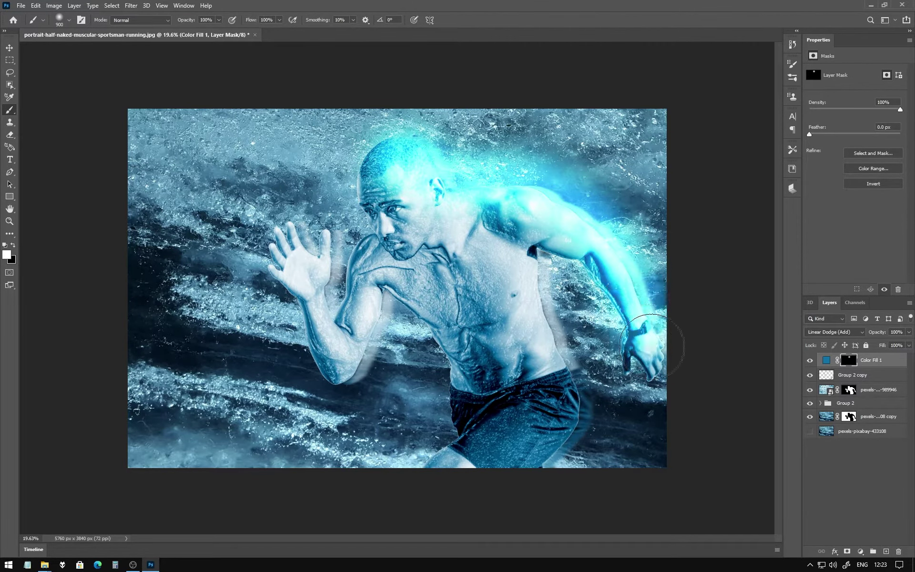
mouse_move(394, 178)
left_mouse_down()
mouse_move(305, 226)
mouse_move(291, 329)
mouse_move(333, 376)
mouse_move(388, 307)
mouse_move(425, 431)
mouse_move(408, 470)
mouse_move(547, 465)
mouse_move(563, 391)
mouse_move(529, 285)
mouse_move(529, 239)
mouse_move(543, 224)
left_mouse_up()
Step: Drop Color Fill 1's opacity through 30% and 20% to 11%, keeping Linear Dodge (Add)
key("v")
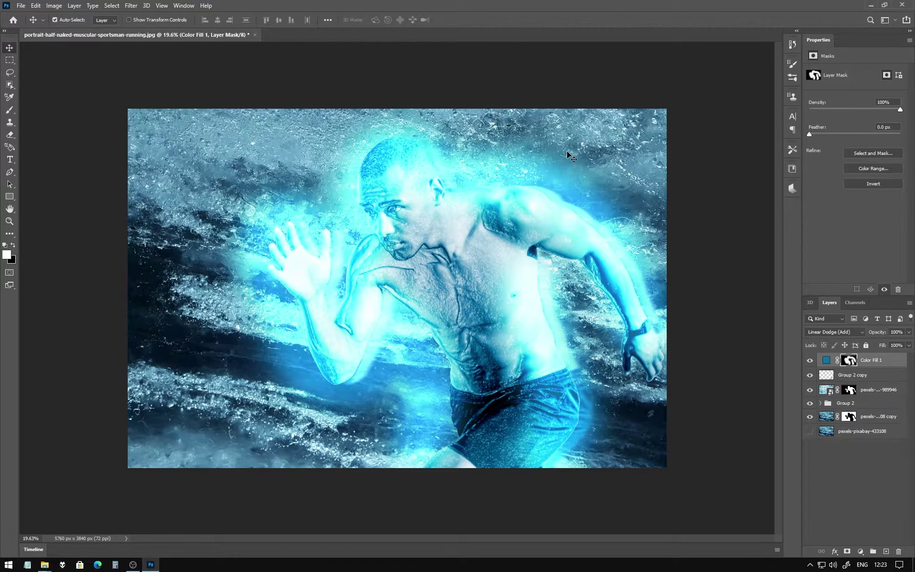
key("3")
key("2")
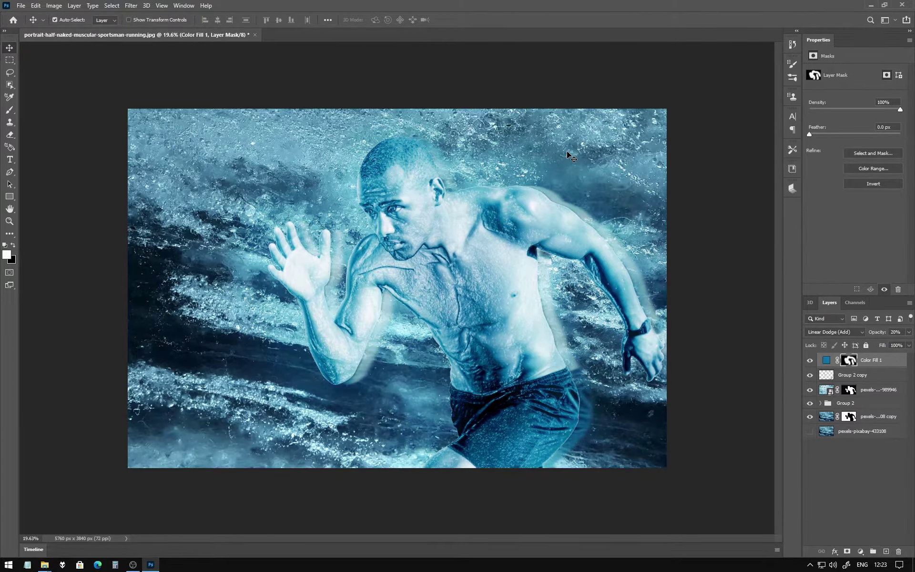
key("1")
key("1")
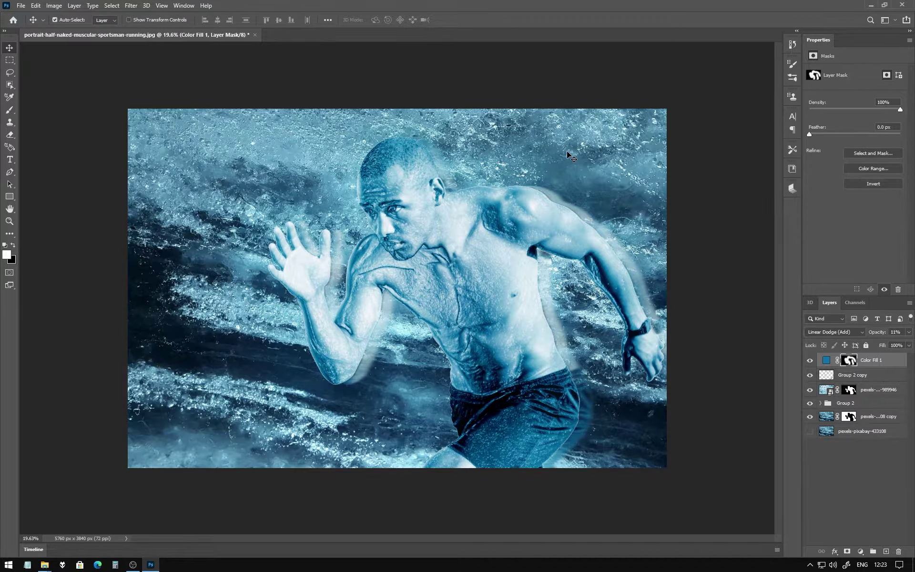
left_click(839, 333)
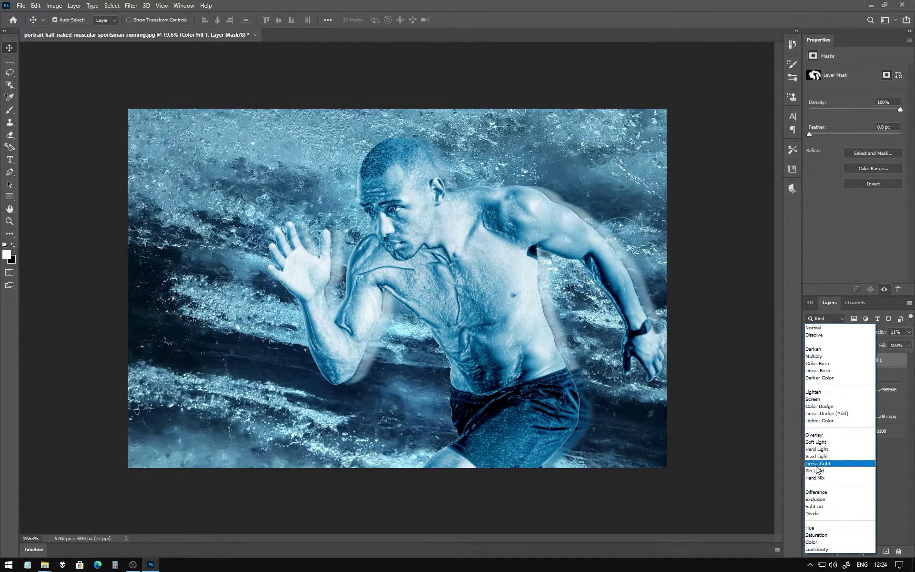
left_click(818, 414)
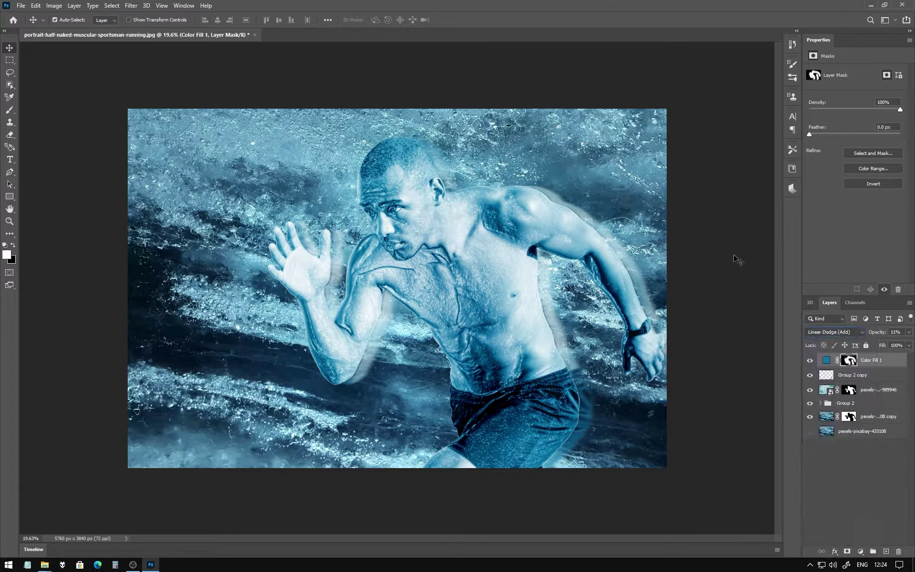
Step: Toggle the Color Fill 1 glow off and on to compare the look
left_click(221, 71)
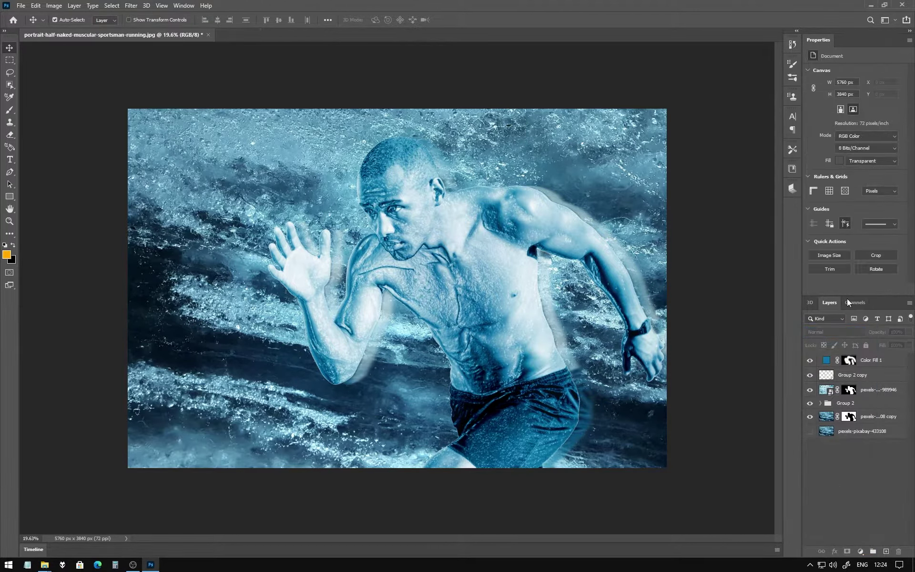
left_click(810, 360)
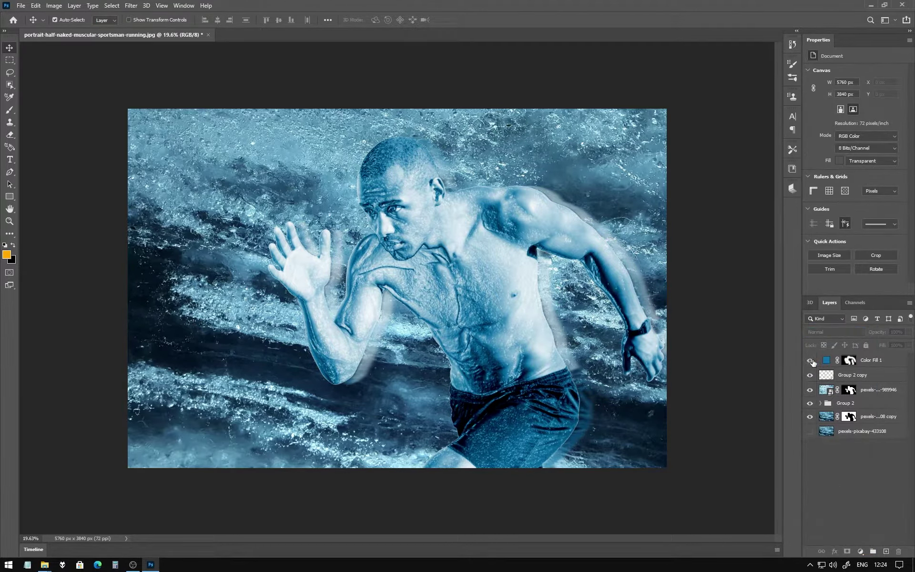
left_click(810, 360)
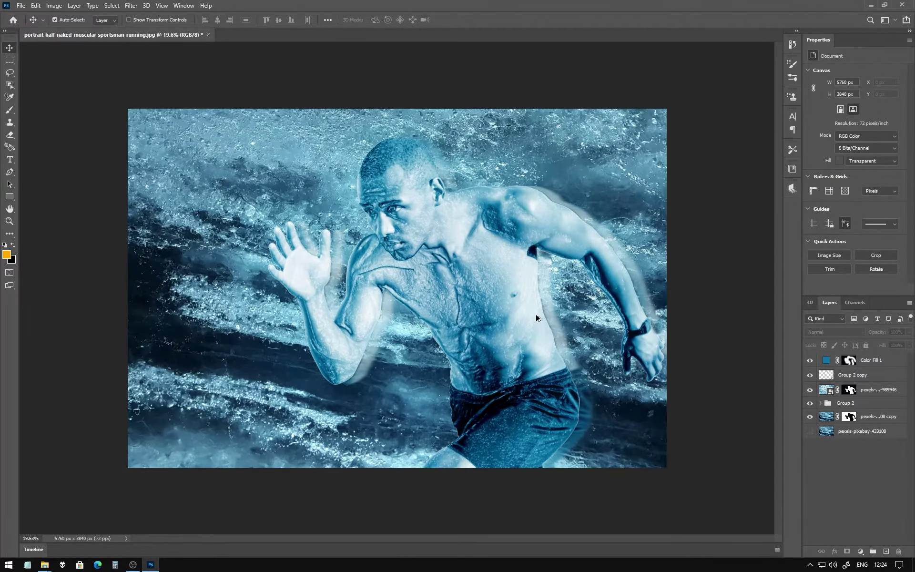
scroll(524, 310, "up", 3)
scroll(500, 300, "down", 3)
scroll(476, 288, "up", 1)
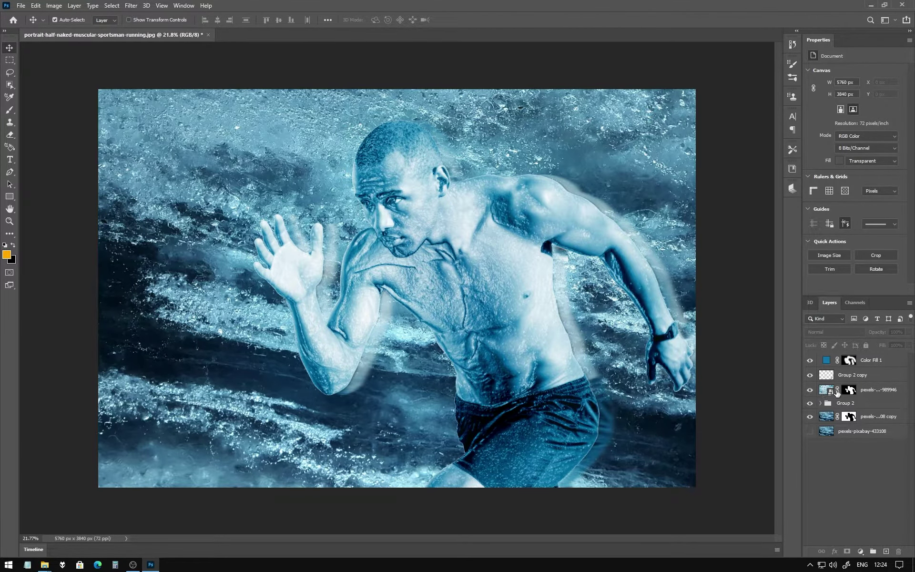
Step: Lower the masked texture layer under Group 2 copy from 17% to 13% opacity
left_click(830, 394)
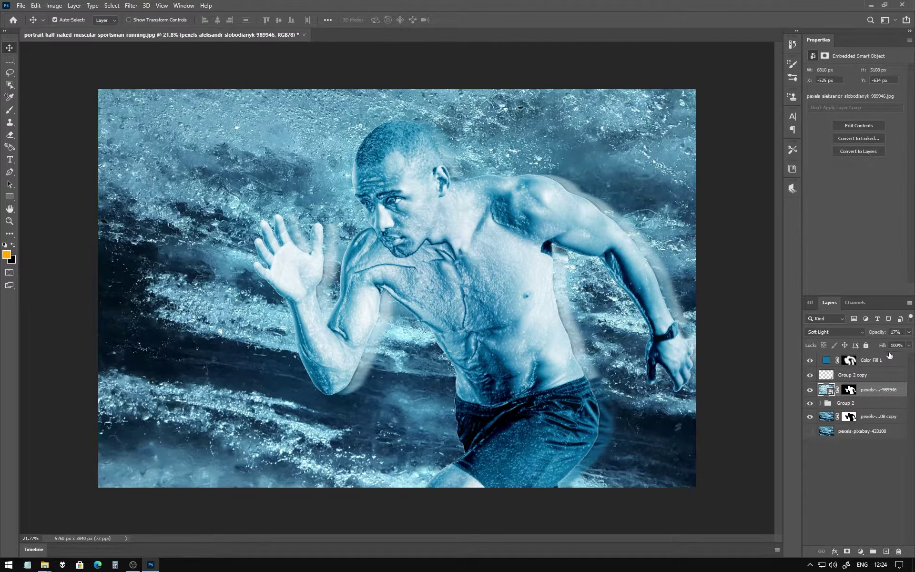
left_click(909, 333)
left_click(739, 242)
scroll(302, 257, "down", 1)
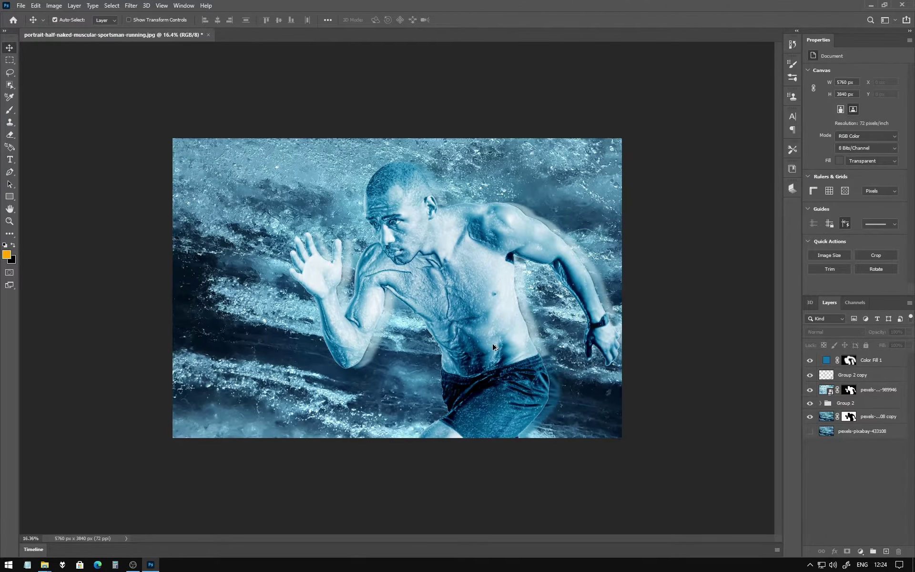
scroll(402, 282, "up", 1)
Step: Check the texture layer's blend mode, leave it unchanged, then select Color Fill 1
left_click(825, 389)
left_click(826, 332)
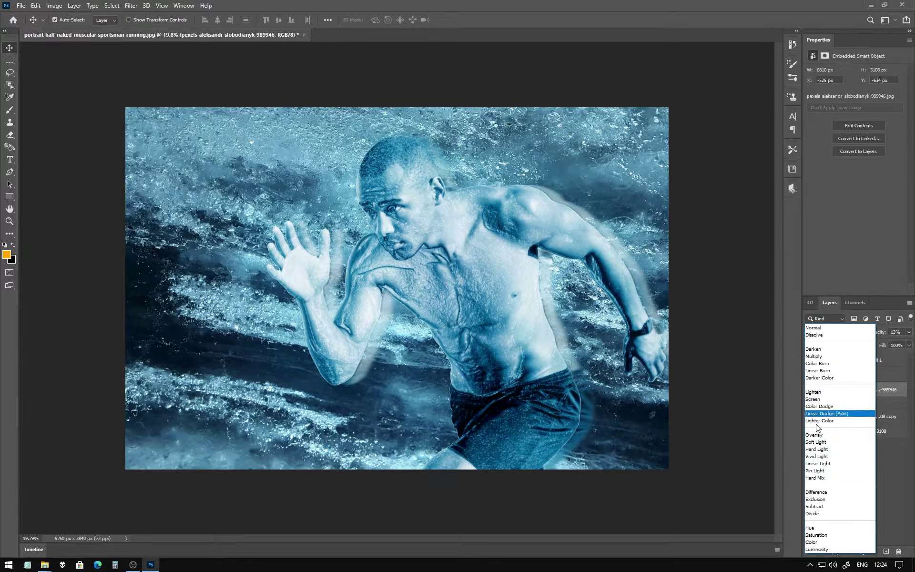
left_click(816, 442)
left_click(706, 300)
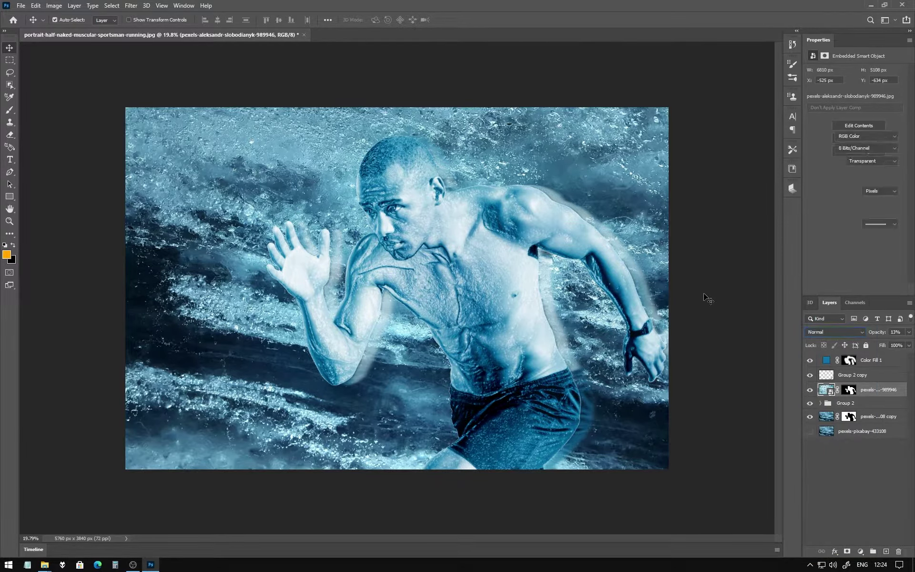
scroll(665, 305, "down", 2)
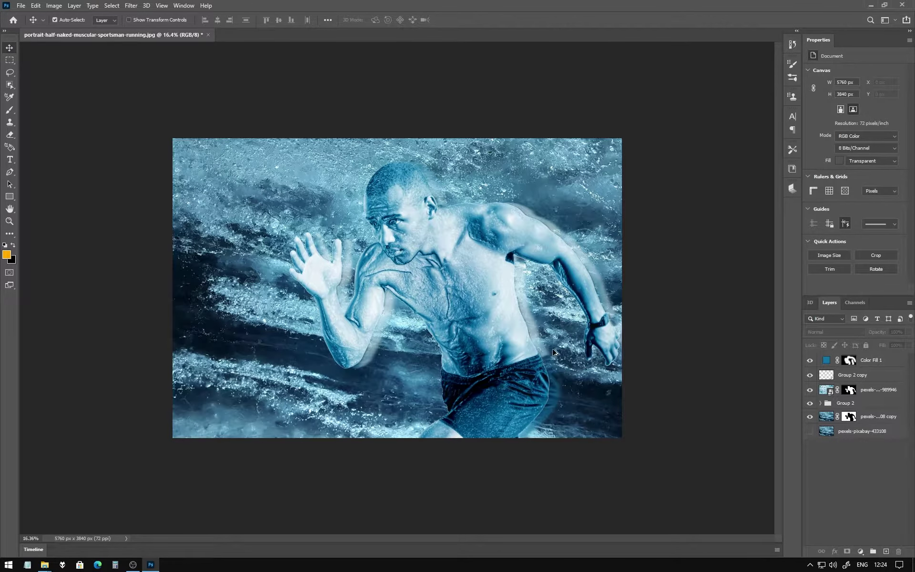
scroll(434, 400, "up", 2)
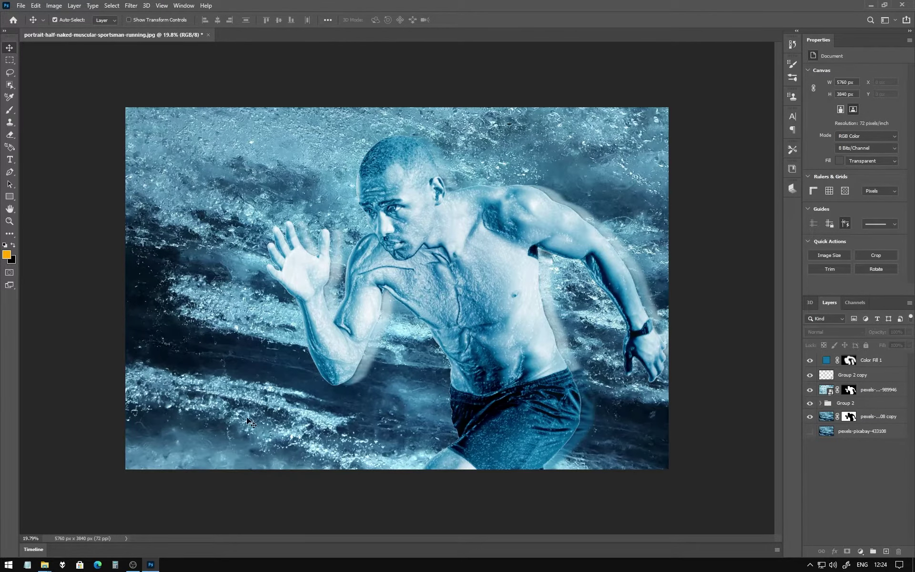
left_click(883, 361)
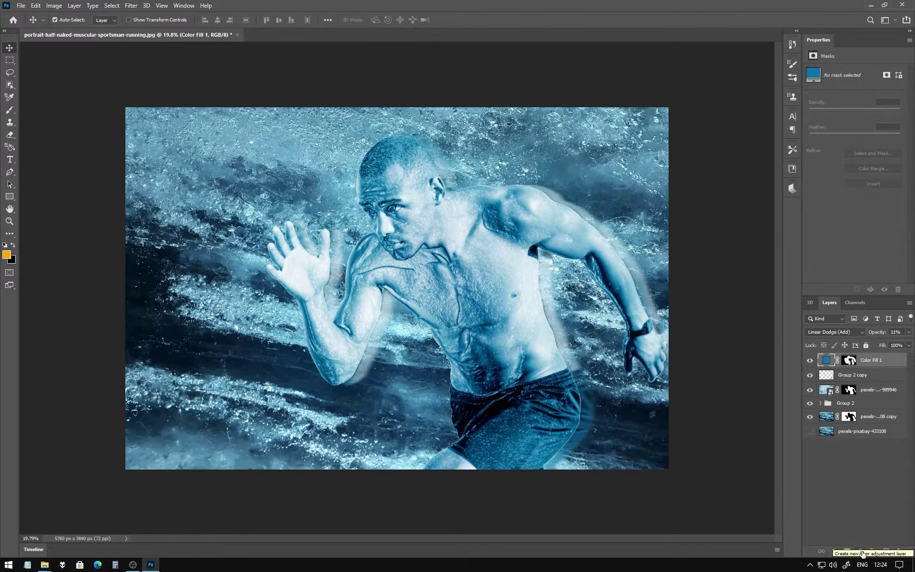
Step: Add a Gradient fill layer using the Blues > Blue_15 preset
left_click(862, 551)
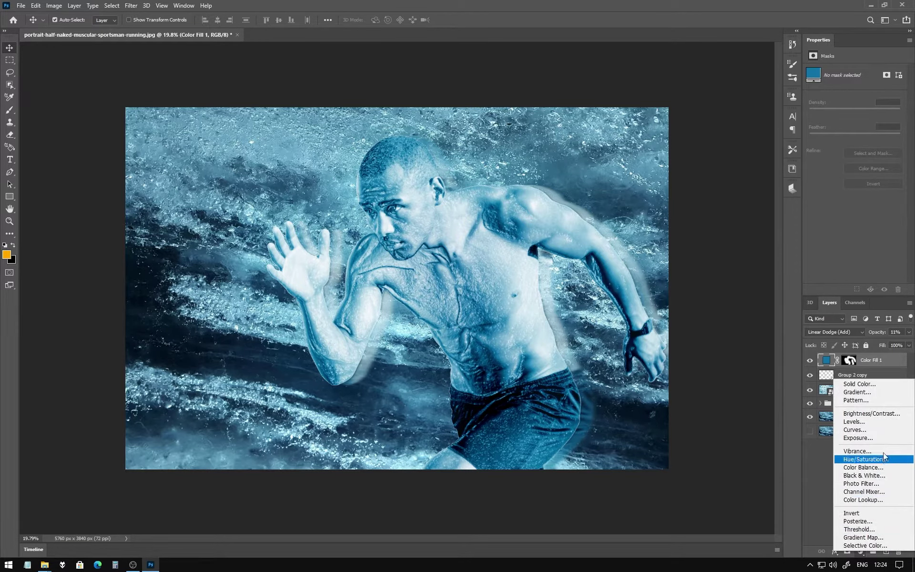
left_click(866, 396)
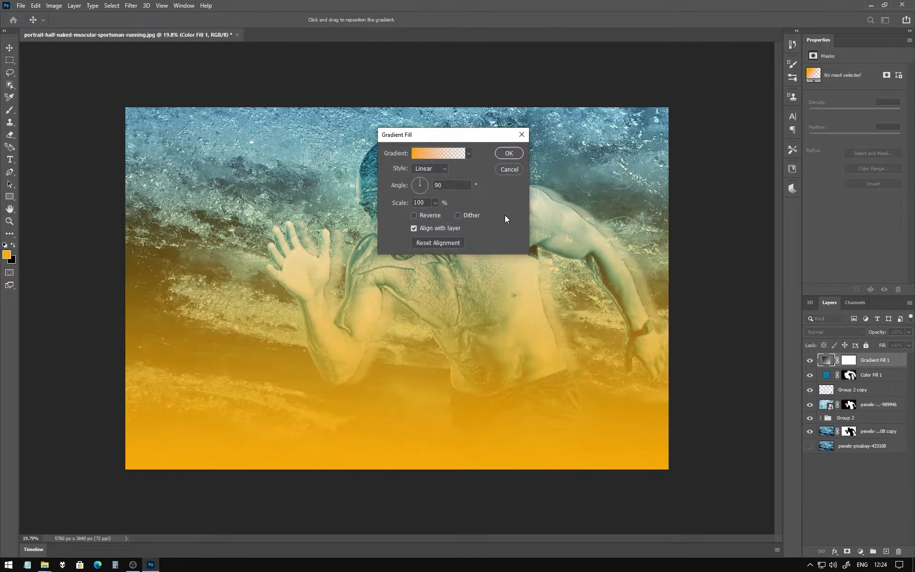
left_click(417, 153)
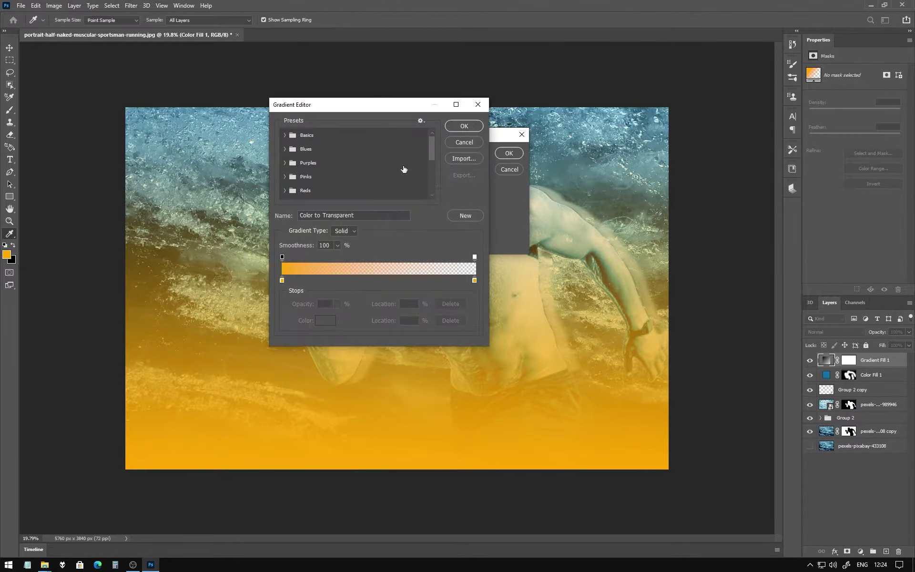
left_click(285, 150)
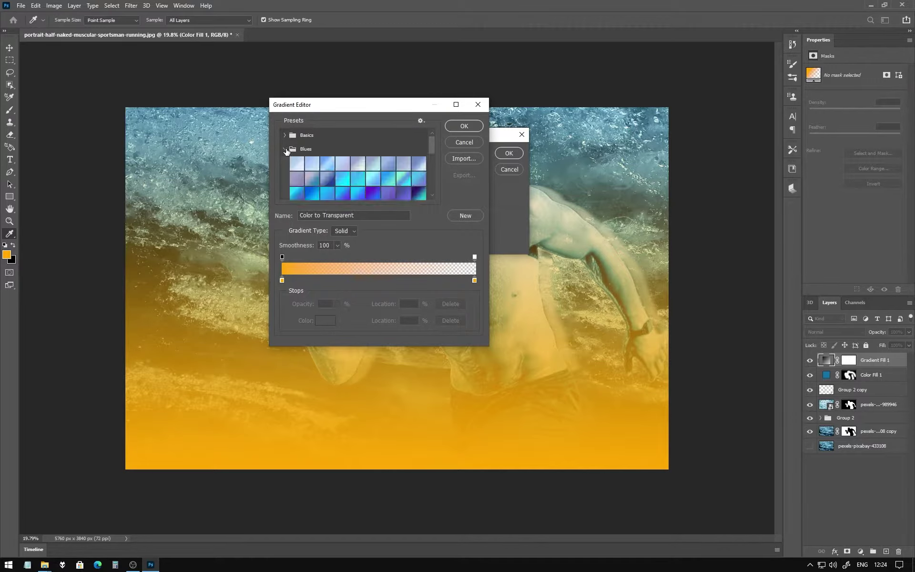
left_click(376, 185)
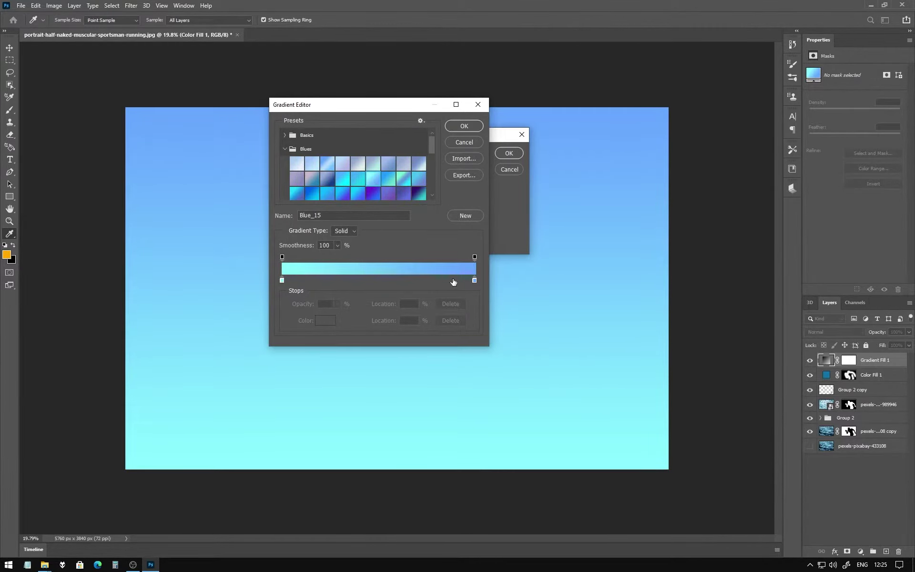
Step: Set the gradient's right opacity stop to 0 so it fades to transparent, and confirm
left_click_drag(475, 281, 474, 280)
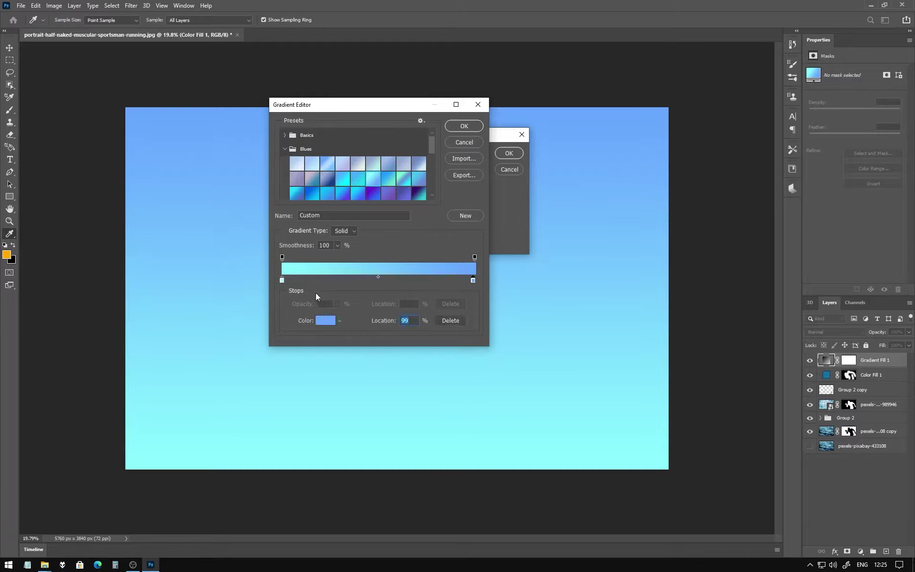
left_click(474, 257)
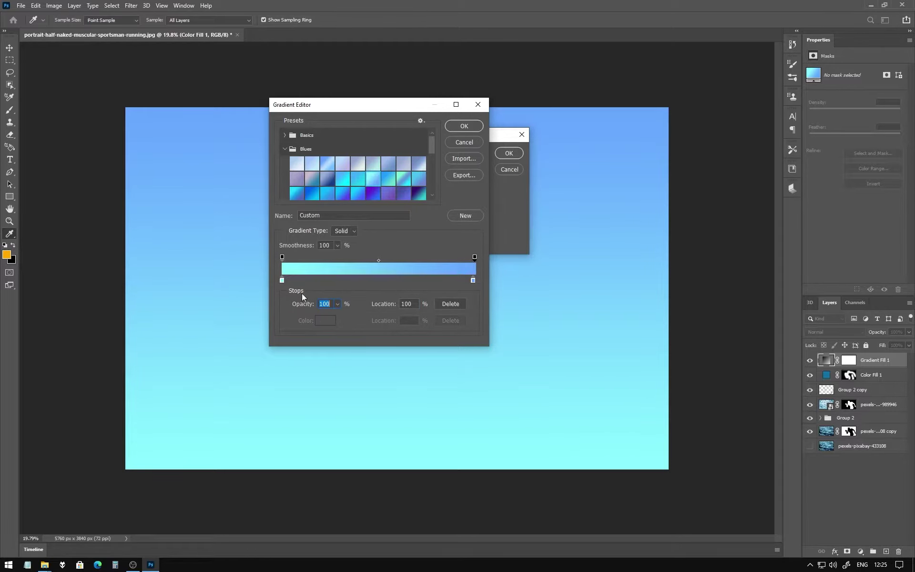
type("0")
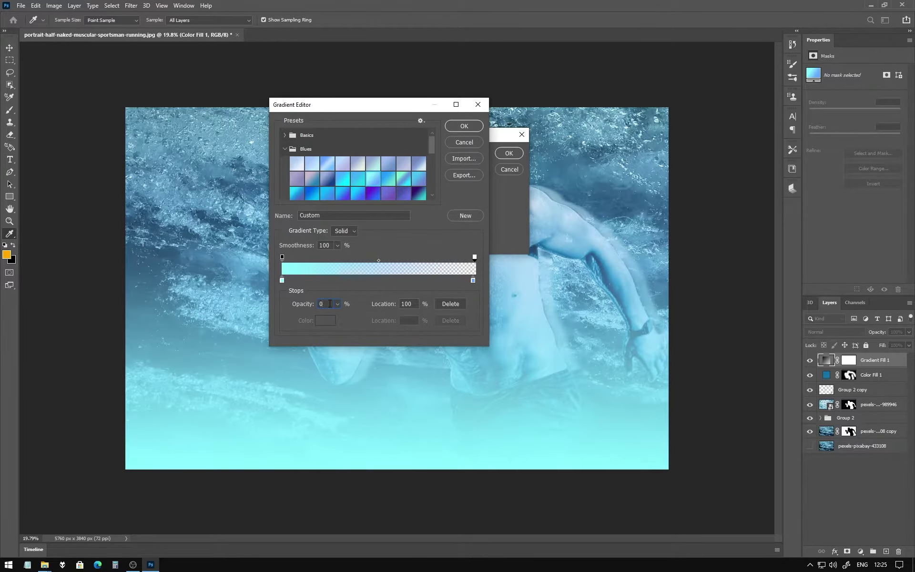
key("Return")
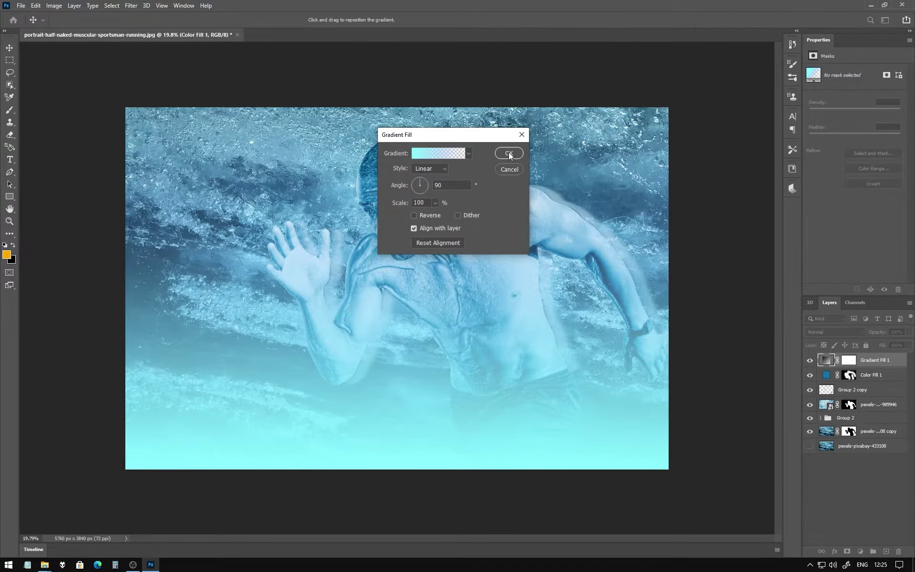
left_click(509, 153)
left_click(833, 332)
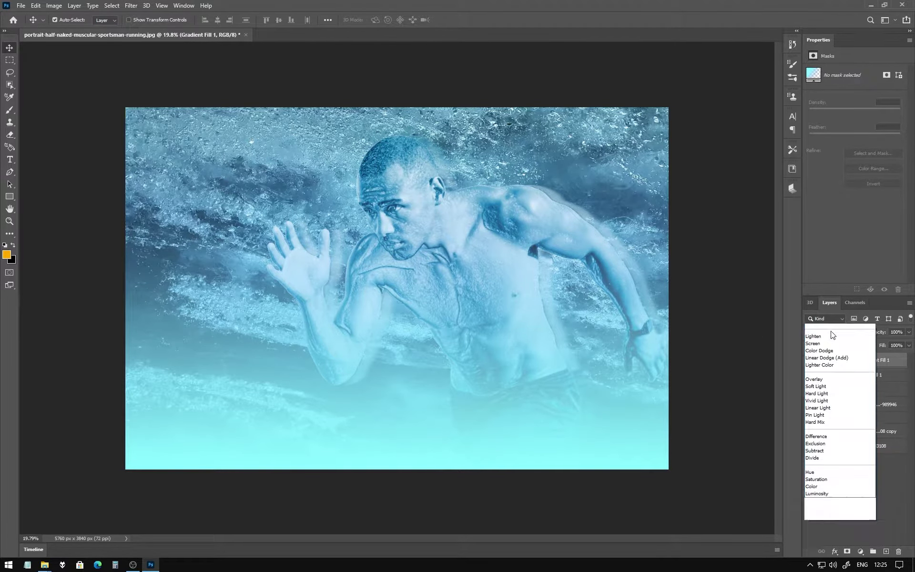
Step: Preview Gradient Fill 1 in Multiply, Color Burn, Screen, Soft Light, Difference and Hue modes
left_click(817, 352)
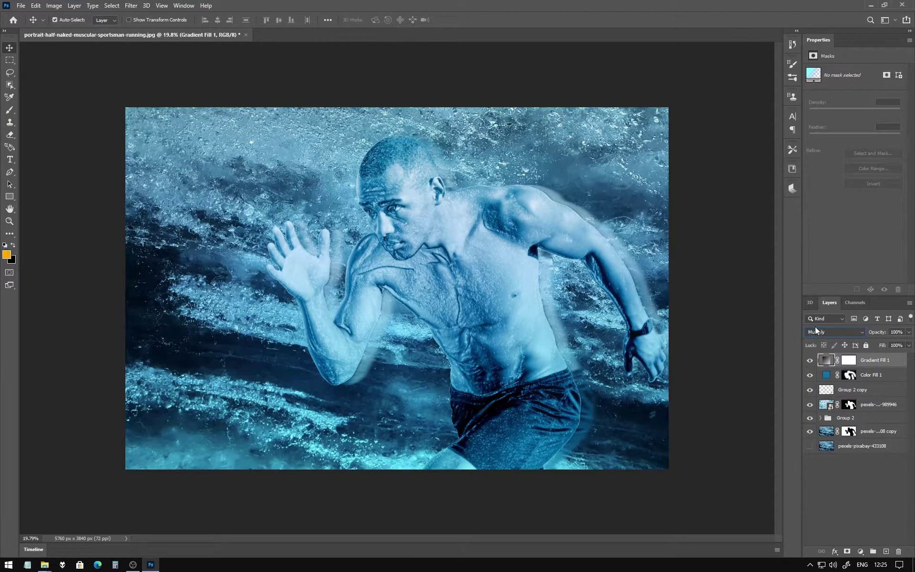
key("Down")
key("Down")
key("Down")
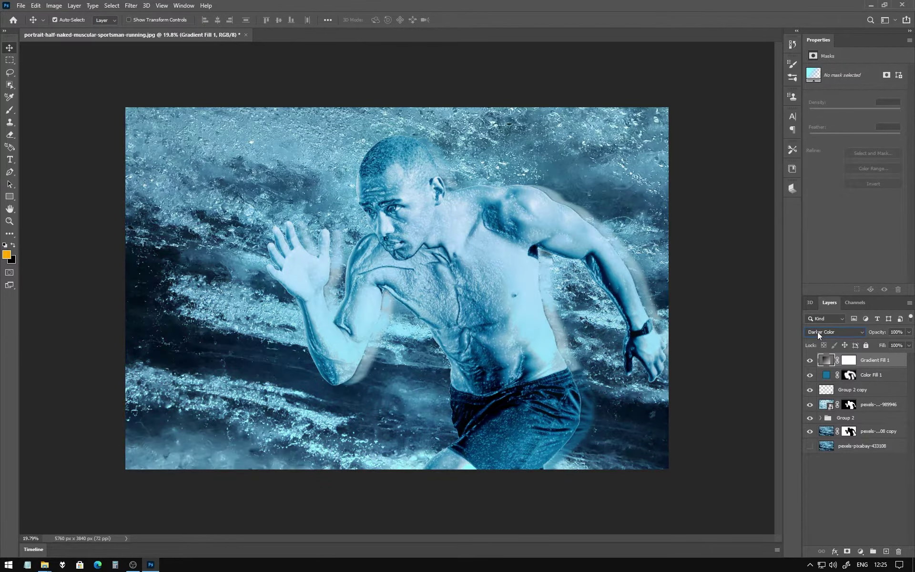
key("Down")
key("Down")
key("Down")
key("Down")
key("Down")
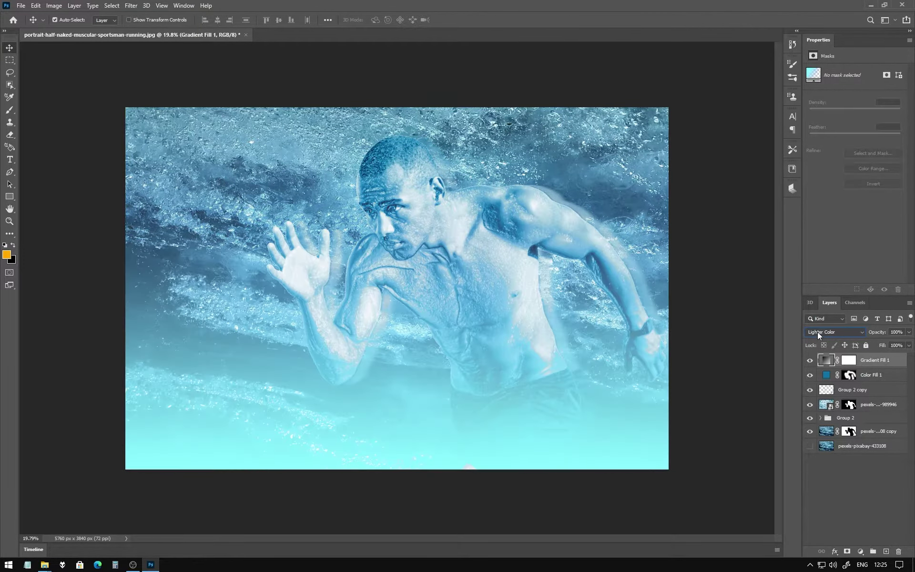
key("Down")
key("Down")
key("Down")
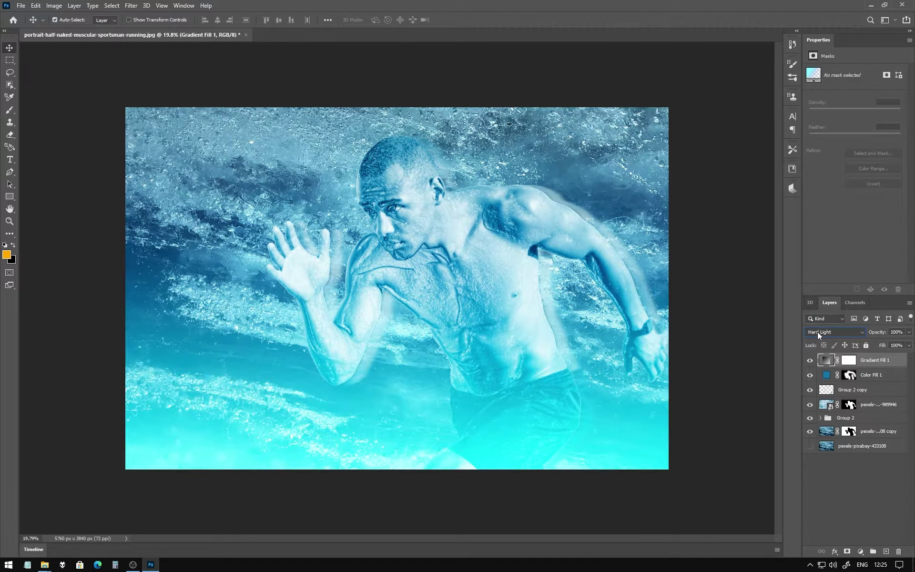
key("Down")
key("Down")
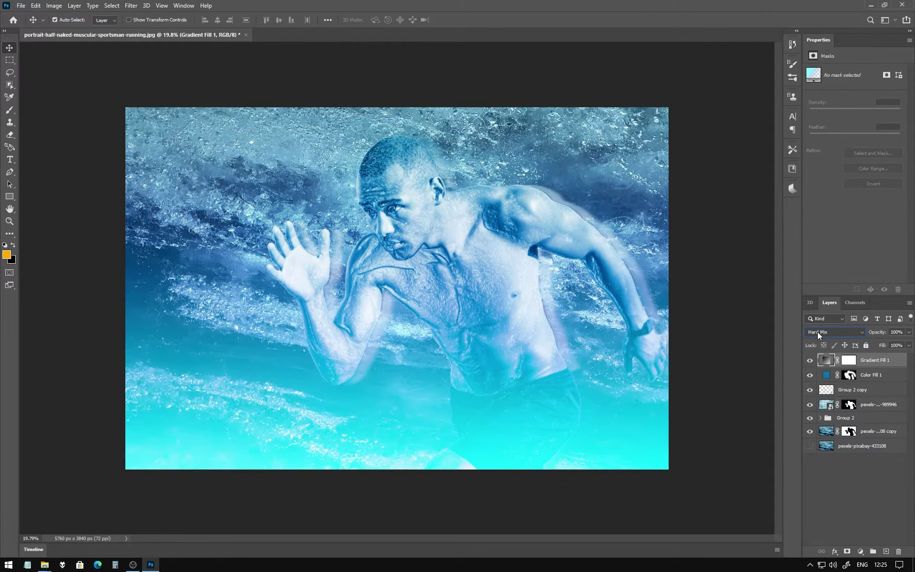
key("Down")
key("Down")
key("Down")
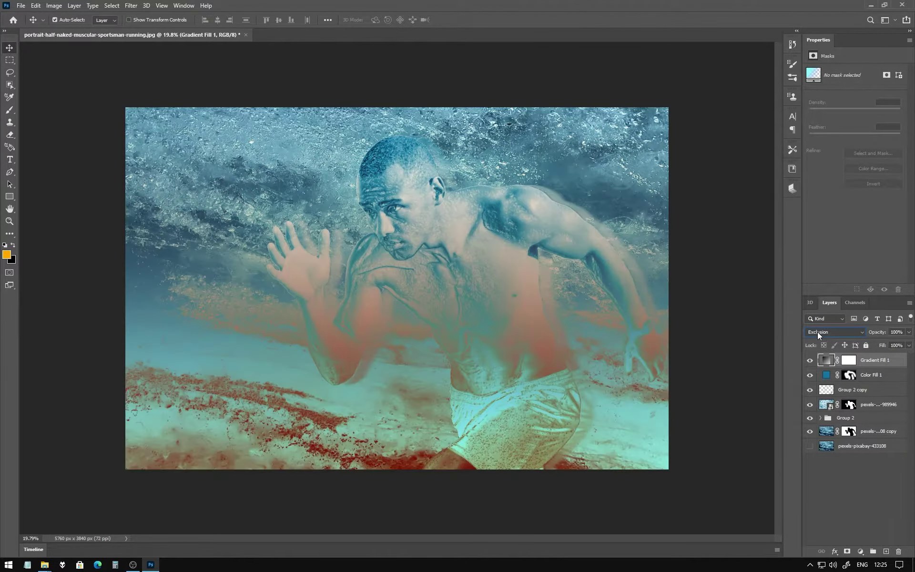
key("Down")
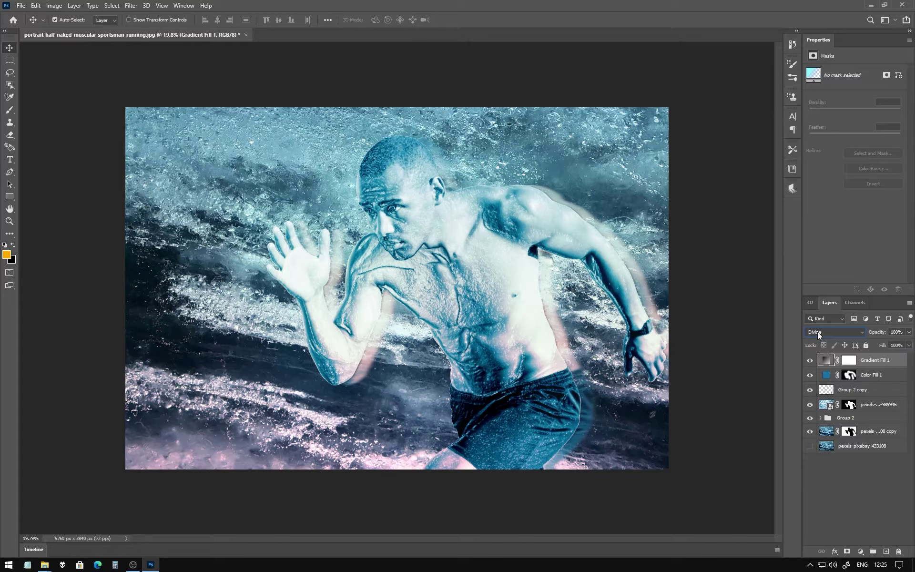
key("Down")
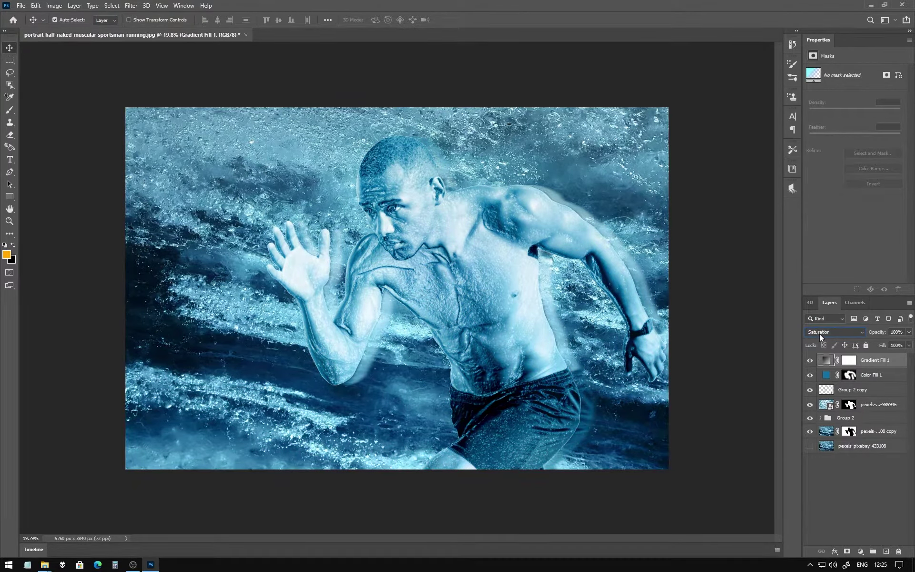
left_click(735, 317)
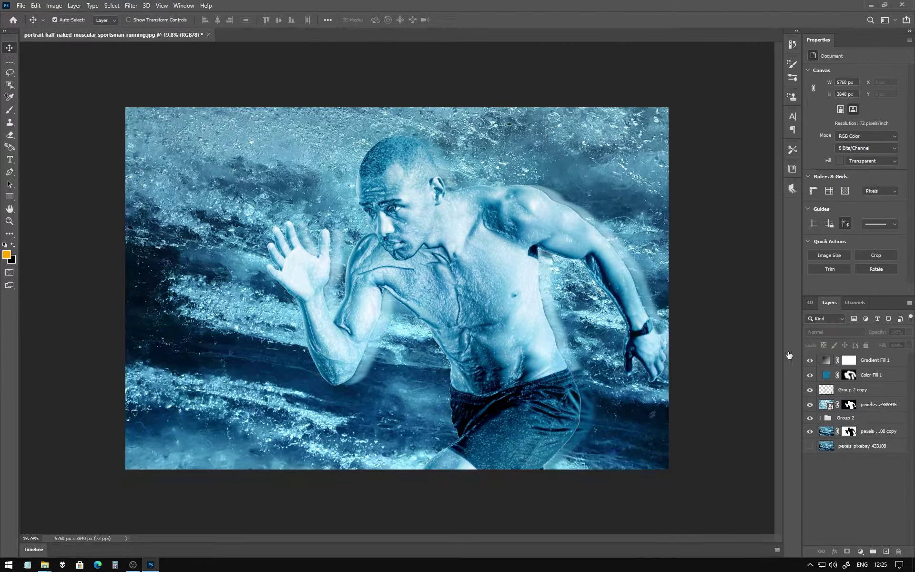
Step: Set Gradient Fill 1 to Multiply and toggle its visibility to compare
left_click(811, 361)
left_click(810, 361)
left_click(823, 362)
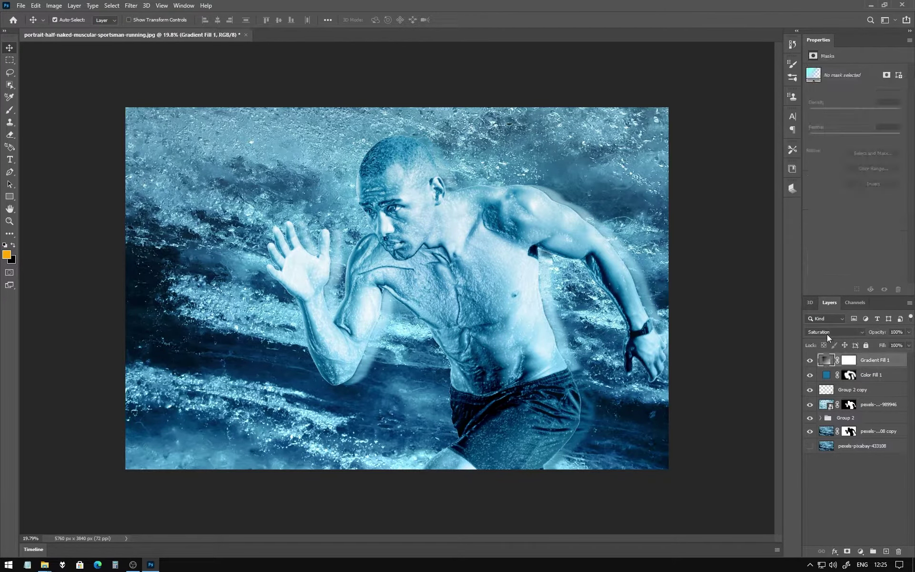
left_click(827, 333)
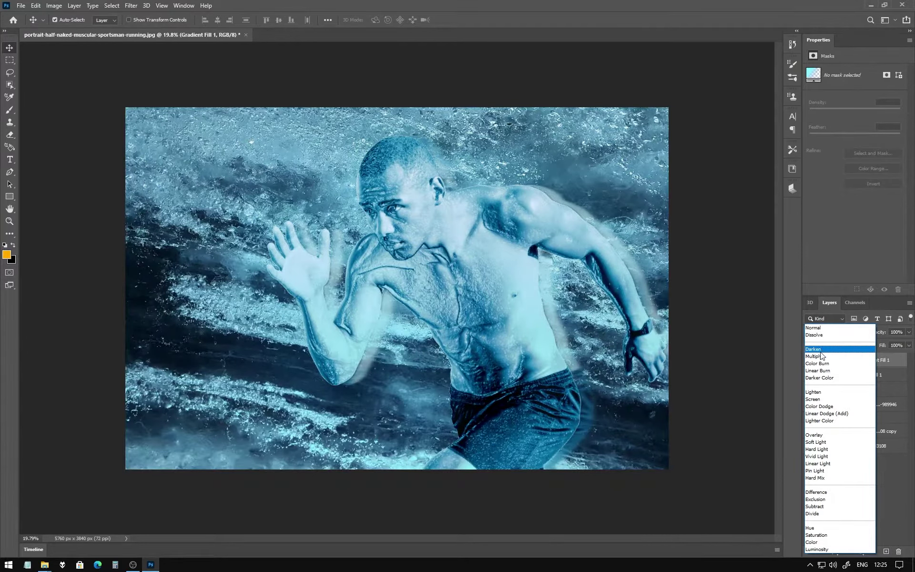
left_click(820, 357)
left_click(768, 339)
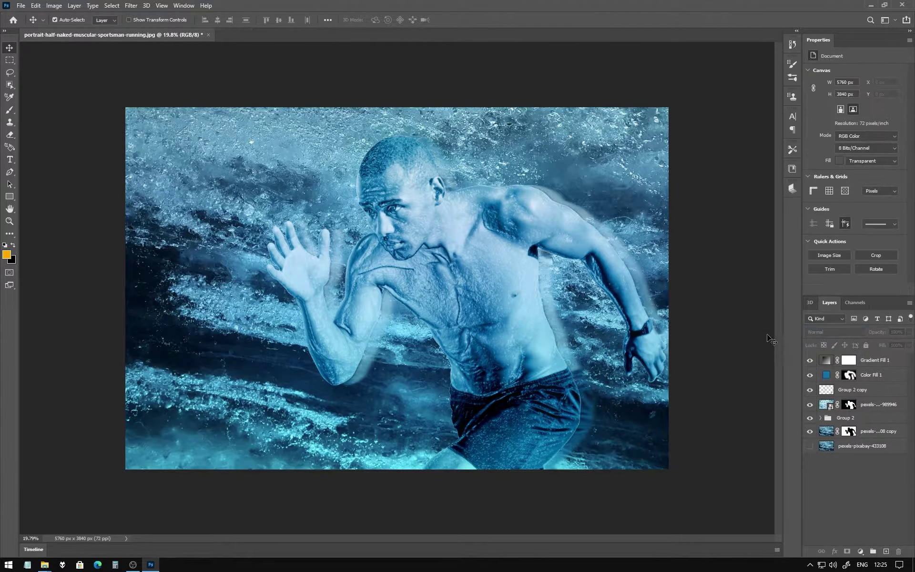
left_click(810, 361)
left_click(810, 360)
scroll(353, 138, "down", 2)
scroll(440, 344, "down", 2)
scroll(441, 344, "up", 3)
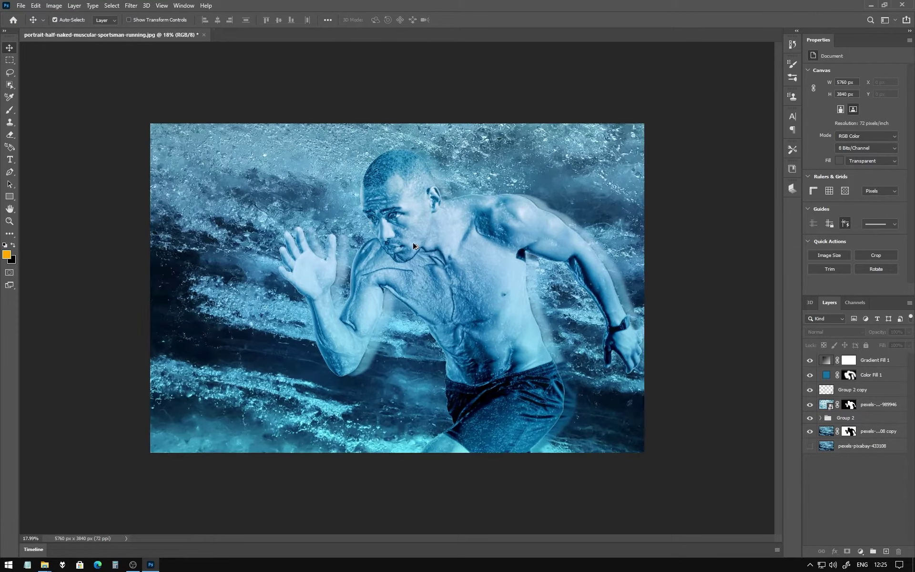
scroll(453, 338, "up", 1)
scroll(462, 334, "down", 2)
scroll(473, 326, "up", 1)
scroll(371, 235, "down", 2)
scroll(396, 217, "up", 1)
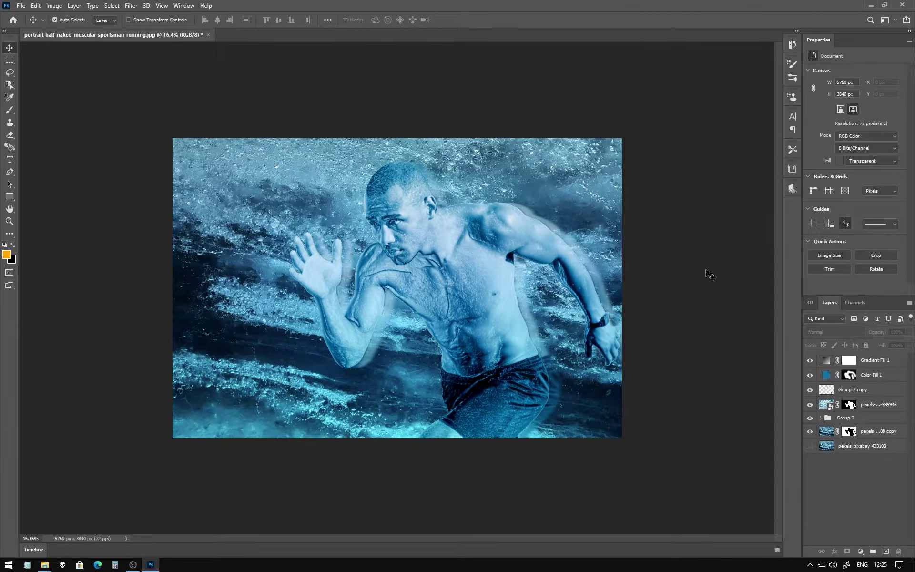
left_click(875, 360)
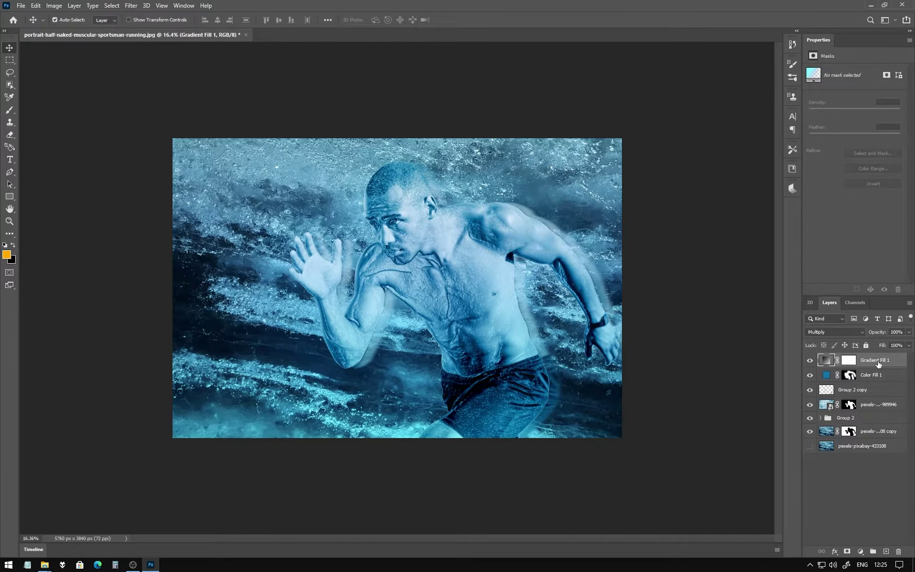
Step: Stamp visible layers into a new Layer 1 with Ctrl+Alt+Shift+E and open Camera Raw Filter
key("ctrl")
key("ctrl+shift+alt+e")
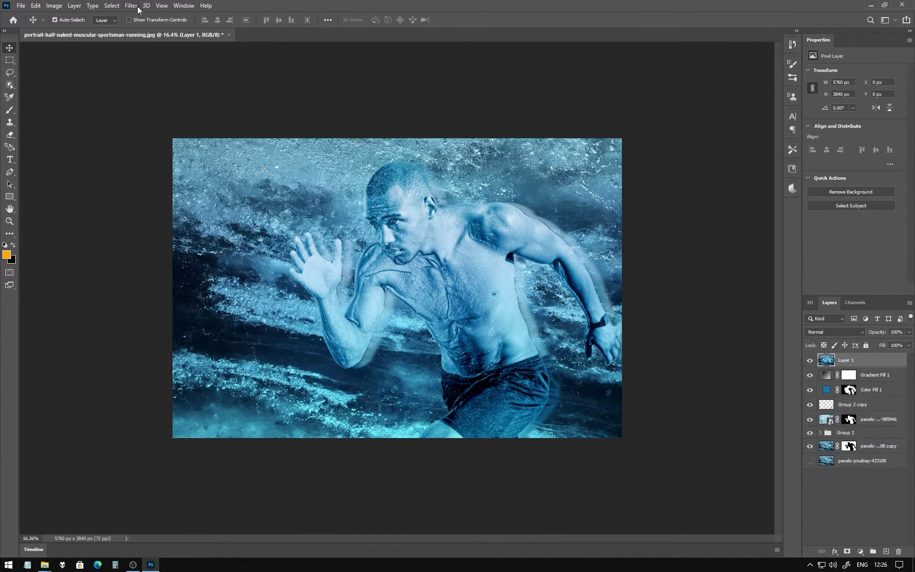
left_click(138, 8)
left_click(152, 61)
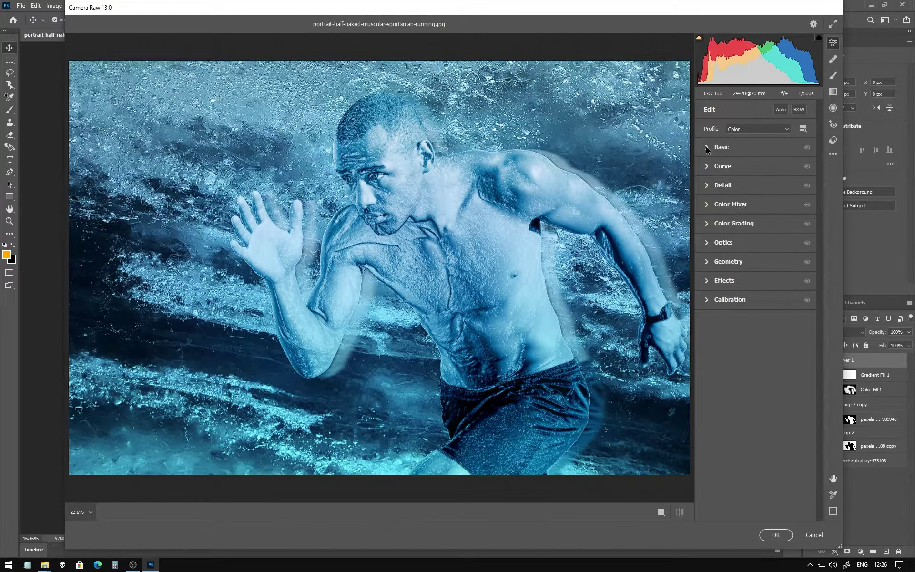
left_click(776, 535)
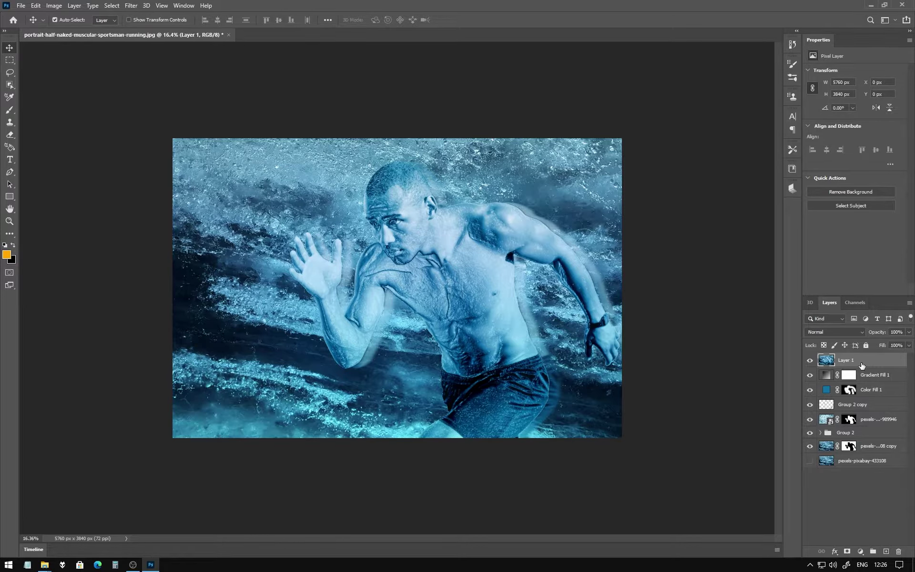
left_click(131, 5)
left_click(147, 62)
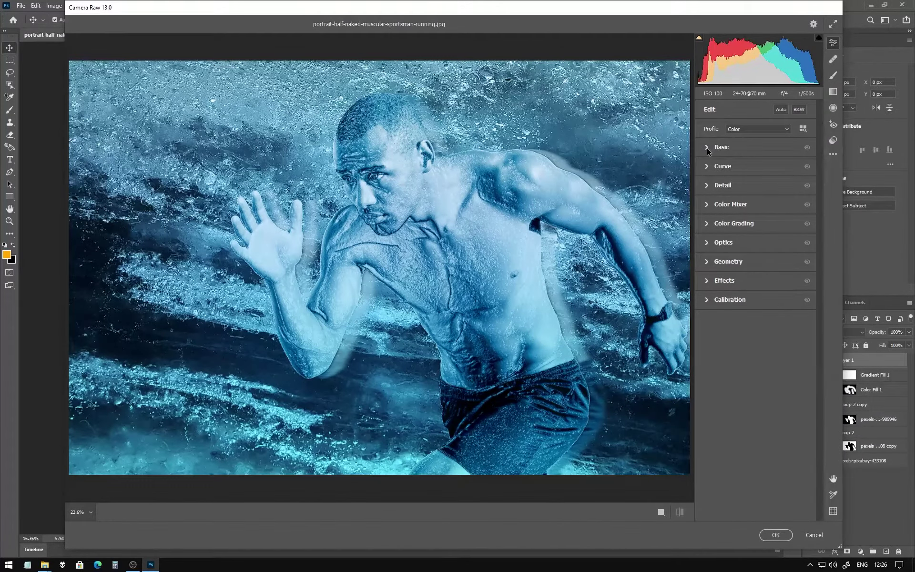
Step: Warm Temperature slightly, set Exposure -0.20, Contrast +32, Highlights +1 and Shadows +17
left_click(708, 148)
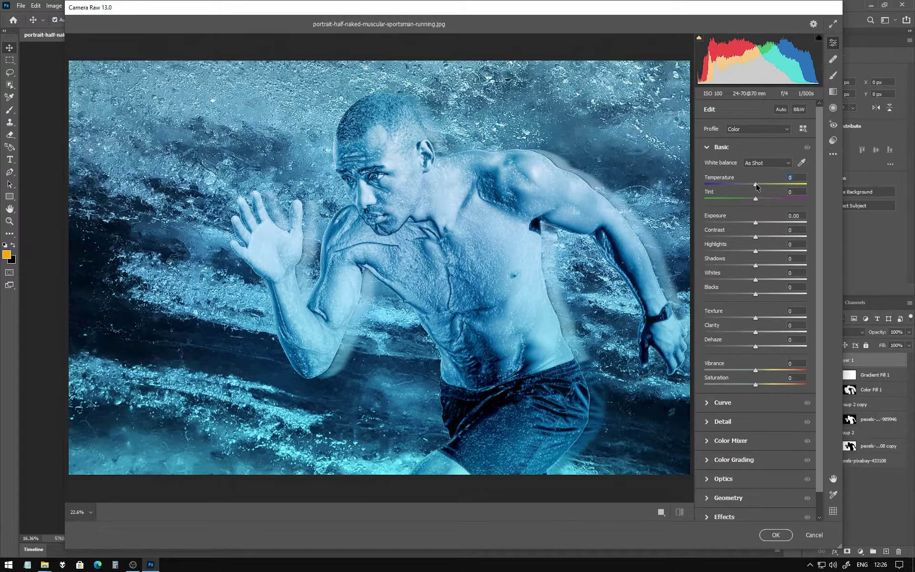
left_click_drag(756, 184, 756, 185)
left_click_drag(757, 223, 754, 223)
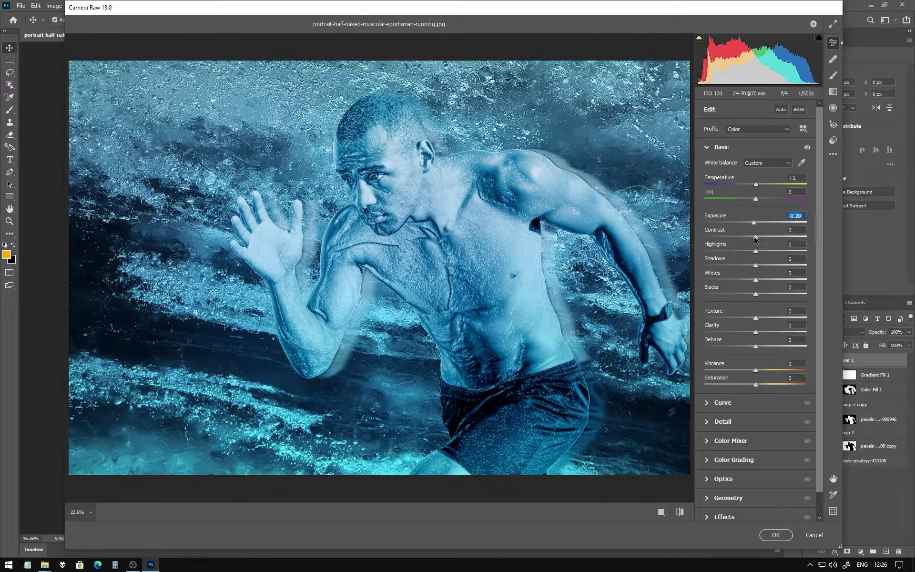
mouse_move(755, 237)
left_mouse_down()
mouse_move(772, 237)
mouse_move(756, 250)
left_mouse_up()
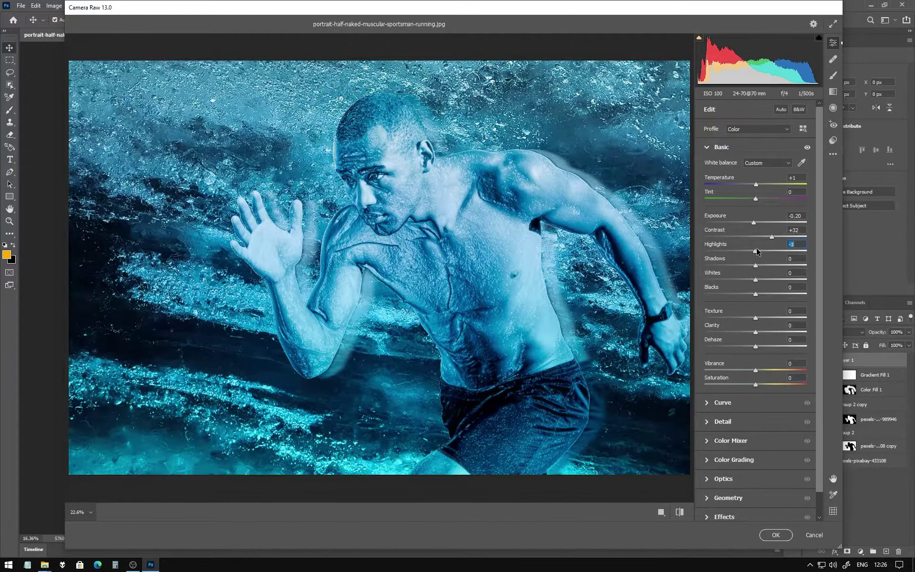
left_click_drag(758, 251, 773, 265)
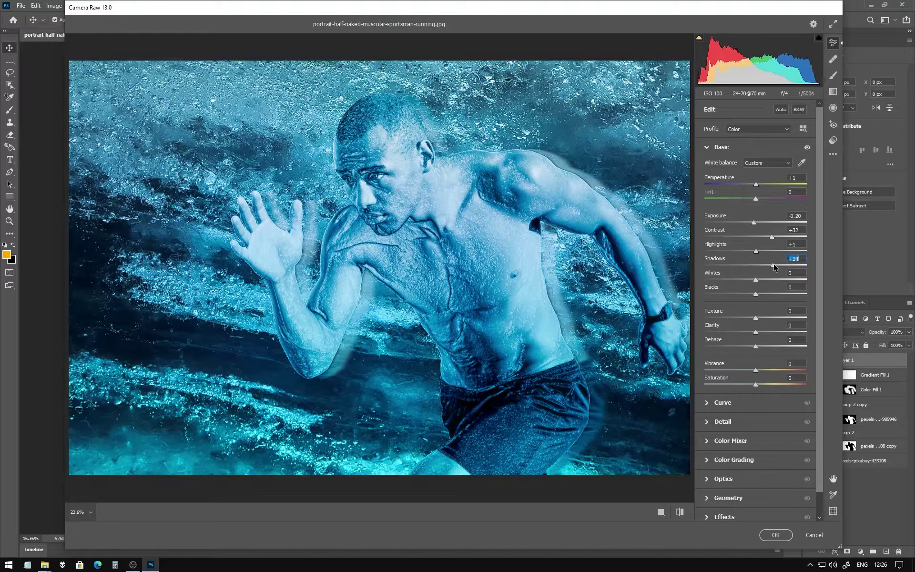
mouse_move(773, 266)
left_mouse_down()
mouse_move(736, 295)
mouse_move(778, 320)
mouse_move(767, 332)
left_mouse_up()
Step: Set Blacks -36, ease Dehaze slightly and set Vibrance to +16
left_click(751, 294)
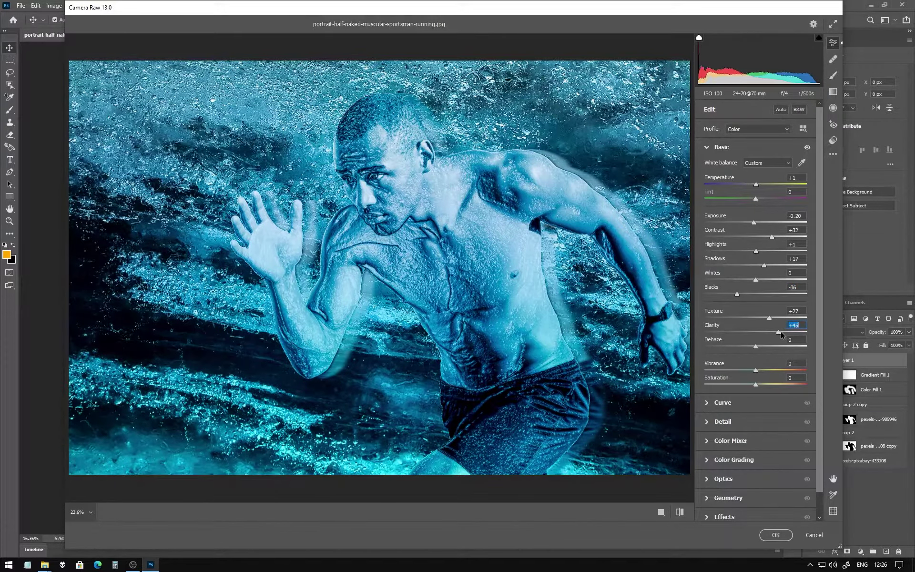
left_click(756, 346)
mouse_move(756, 347)
left_mouse_down()
mouse_move(775, 373)
mouse_move(766, 372)
left_mouse_up()
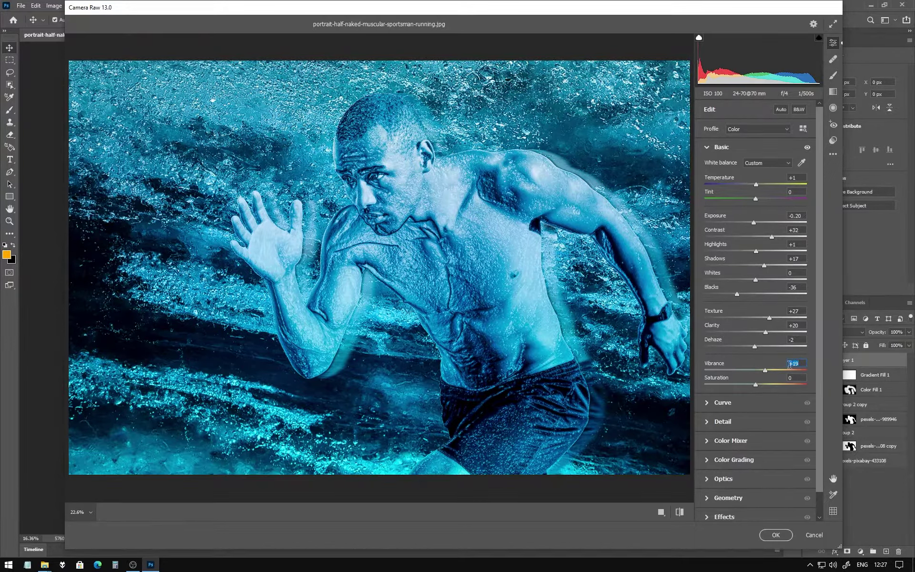
left_click_drag(766, 374, 764, 375)
scroll(748, 382, "down", 1)
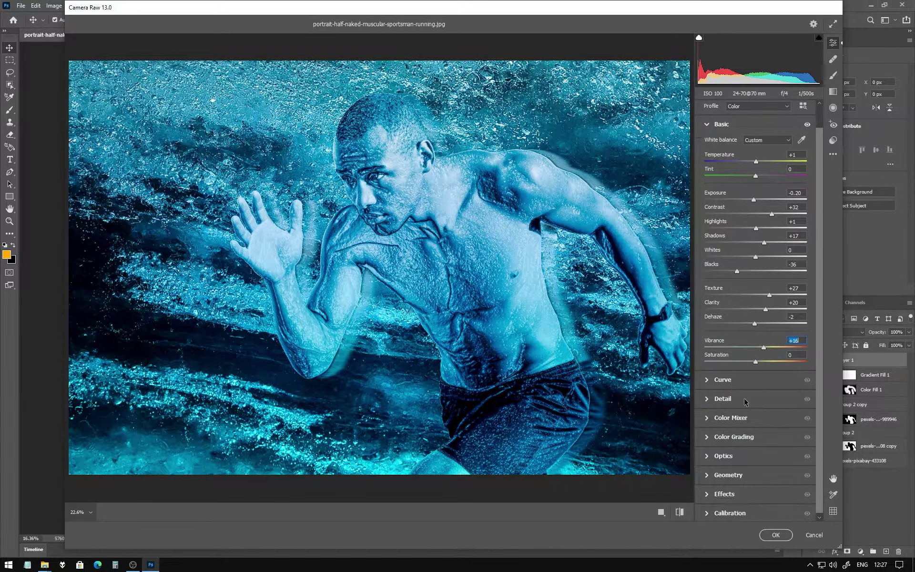
scroll(751, 416, "up", 1)
scroll(750, 416, "down", 1)
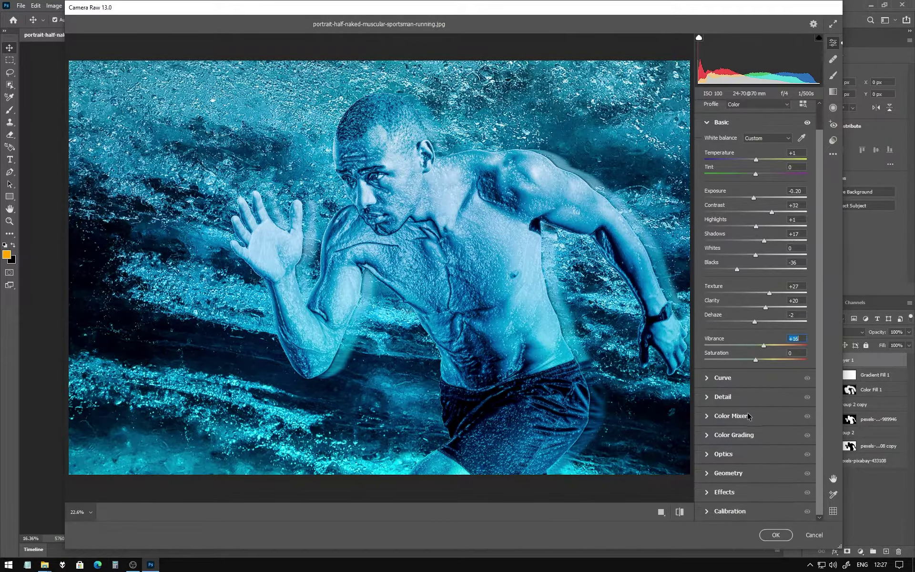
Step: Set Camera Raw sharpening to 33 in the Detail panel
left_click(709, 122)
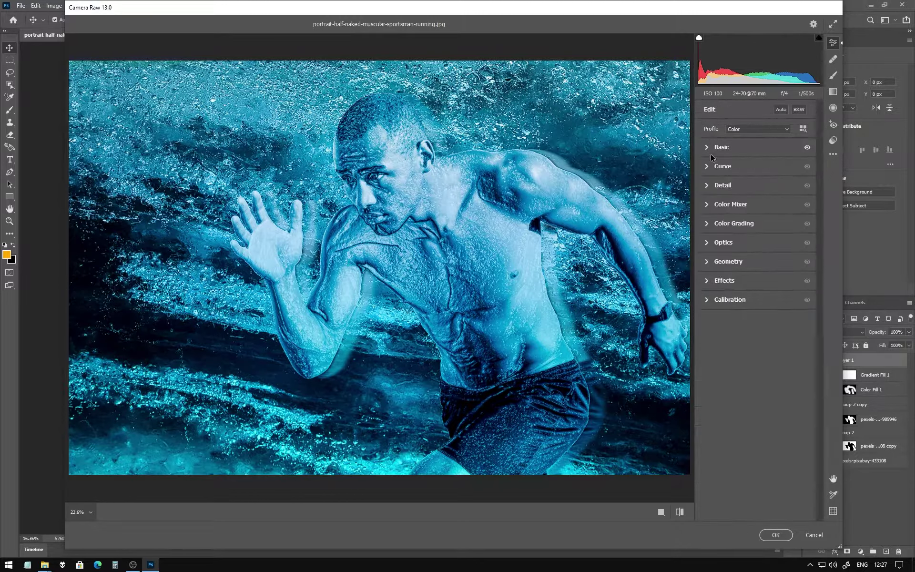
left_click(709, 167)
left_click(709, 166)
left_click(709, 187)
left_click_drag(706, 210, 728, 210)
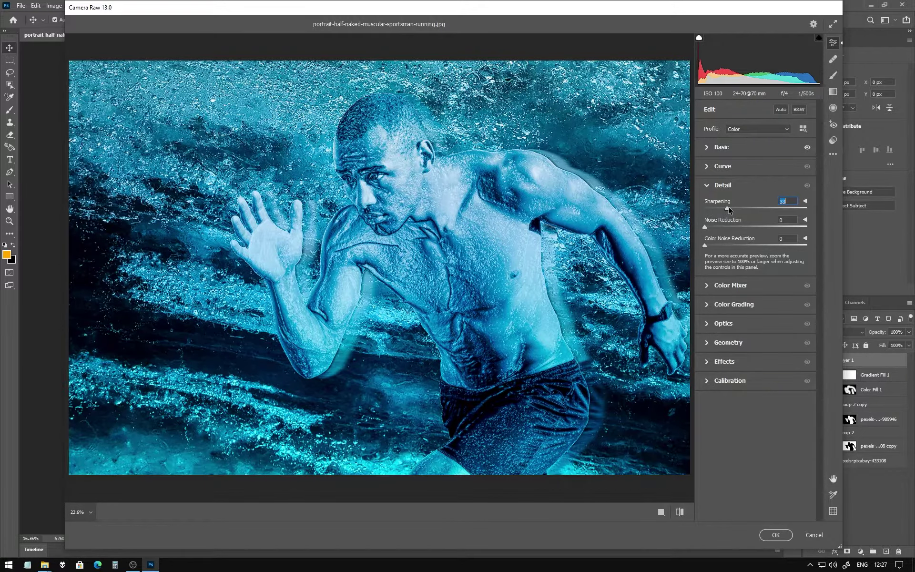
left_click(706, 186)
Step: Shift blue hues deeper and set purple hue to -27 in Color Mixer
left_click(708, 205)
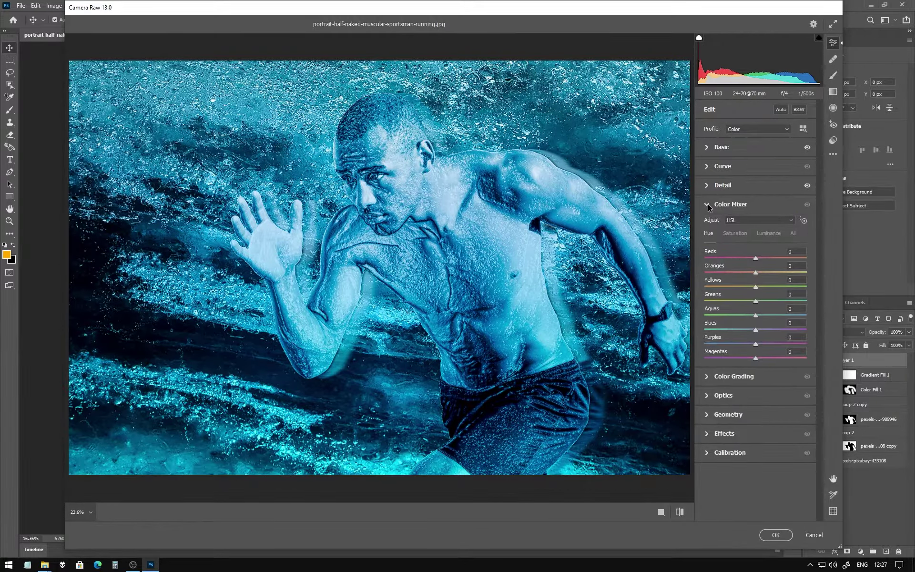
left_click(707, 205)
left_click_drag(755, 332, 761, 328)
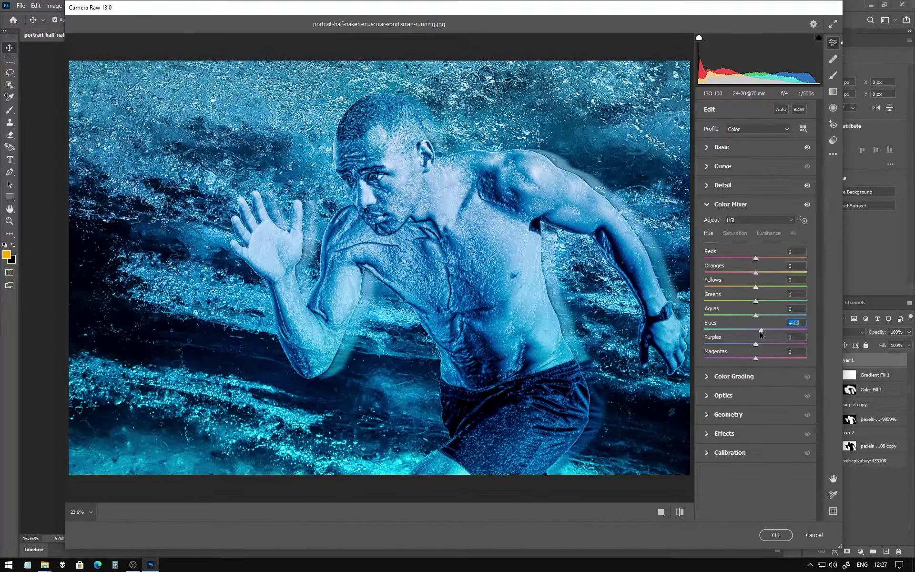
left_click_drag(755, 344, 741, 344)
left_click(709, 209)
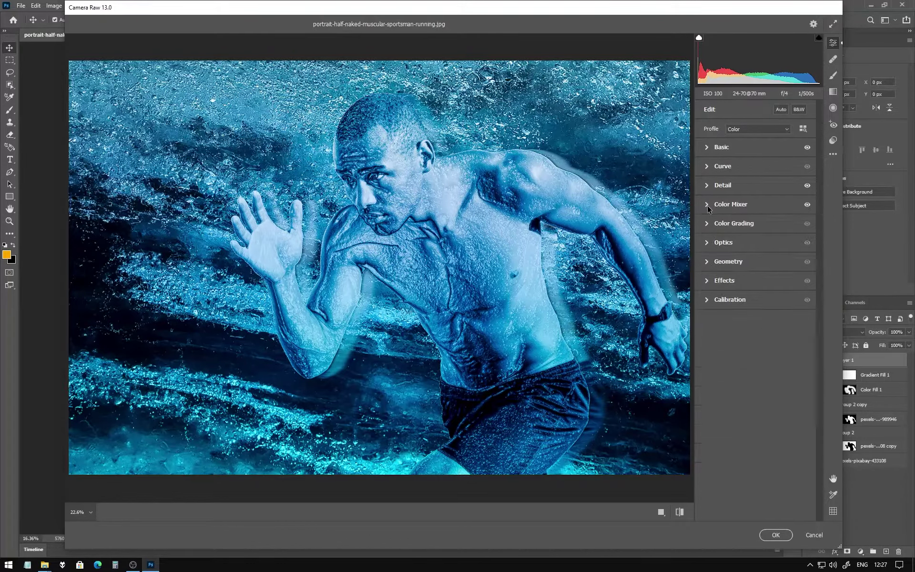
Step: Tint the Color Grading midtones toward hue 45
left_click(706, 244)
left_click(707, 244)
left_click(710, 224)
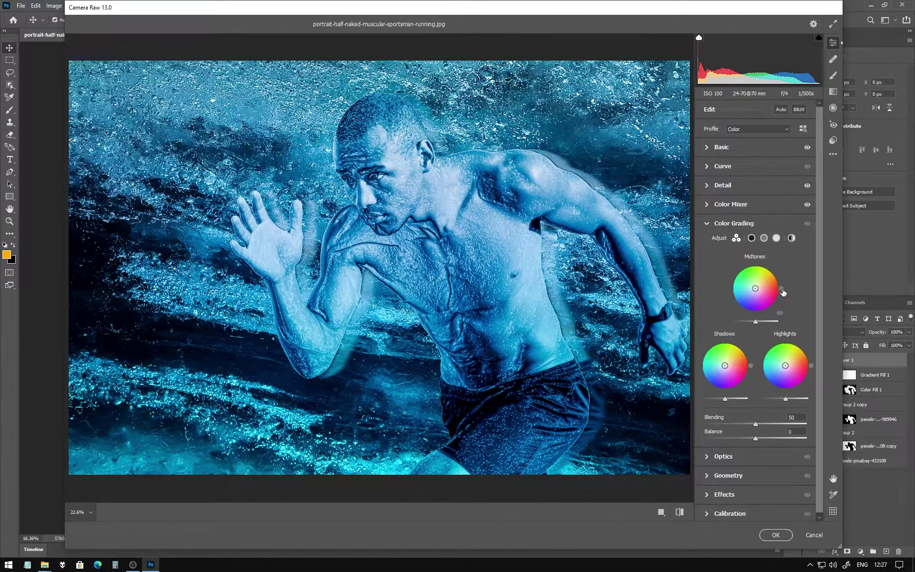
mouse_move(782, 290)
left_mouse_down()
mouse_move(772, 272)
mouse_move(731, 294)
mouse_move(763, 323)
mouse_move(756, 323)
left_mouse_up()
left_click(708, 224)
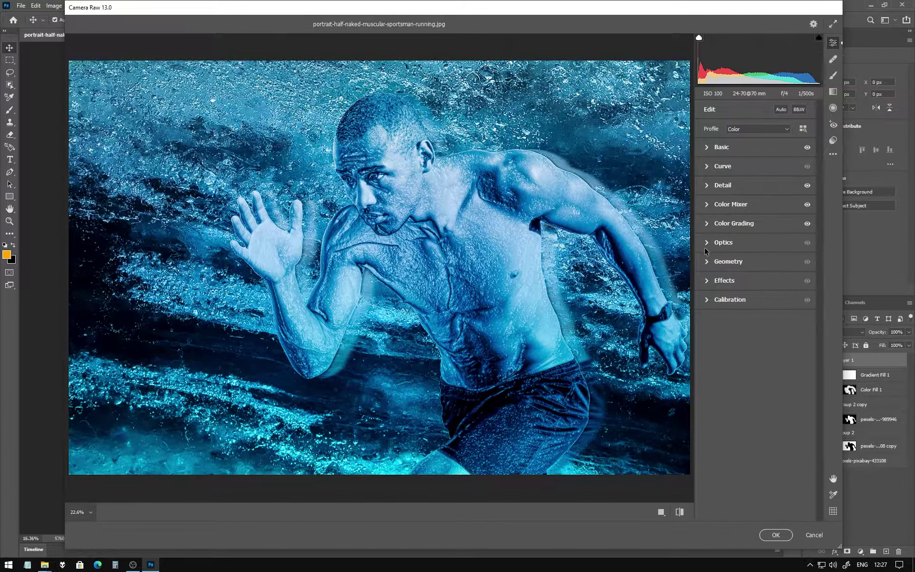
Step: Set the Optics vignette to -54 to darken the edges, then expand Effects
left_click(707, 243)
left_click_drag(754, 284, 728, 284)
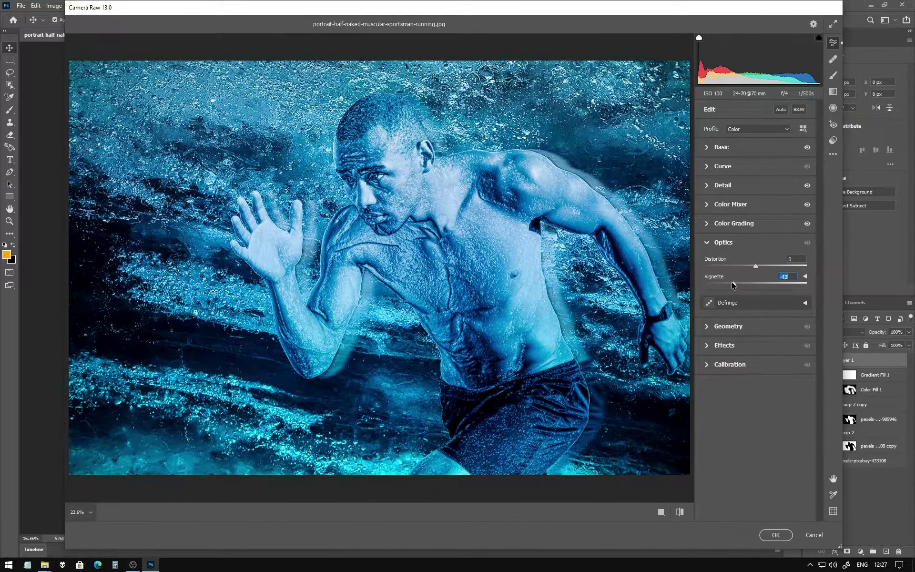
left_click(707, 243)
left_click(706, 263)
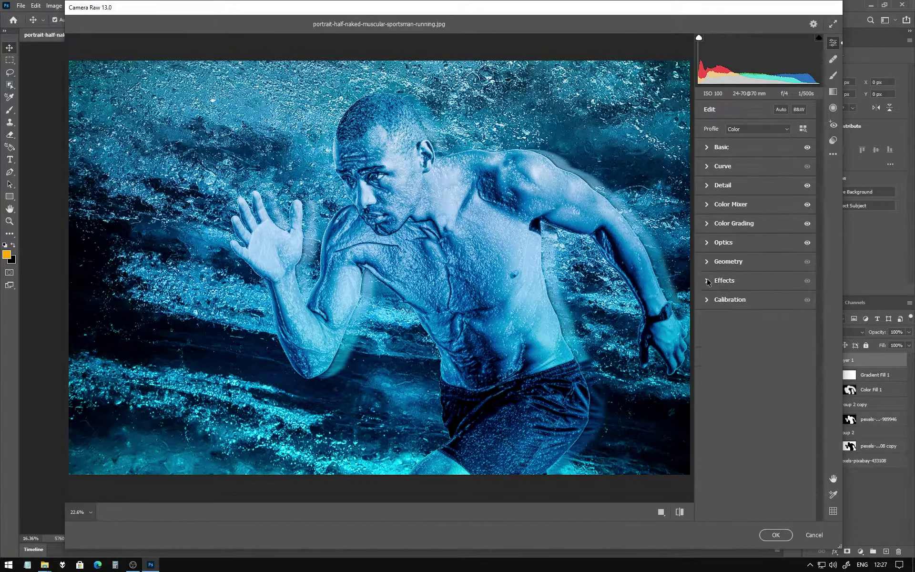
left_click(707, 283)
Step: In Calibration, set Shadows Tint -16, Blue Primary Hue +22 and Blue Saturation +15
left_click_drag(705, 304, 734, 304)
left_click(707, 280)
left_click(707, 300)
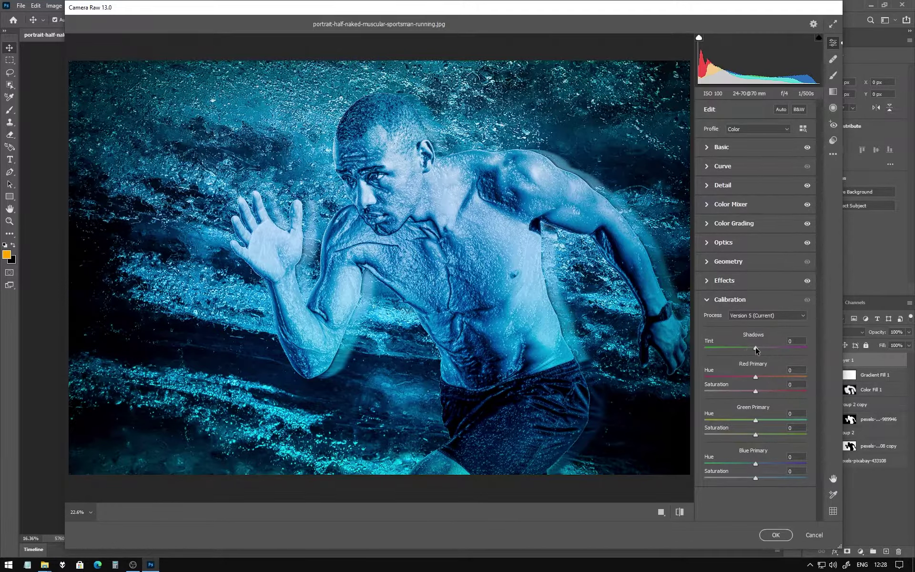
left_click_drag(755, 348, 746, 346)
left_click_drag(757, 465, 770, 465)
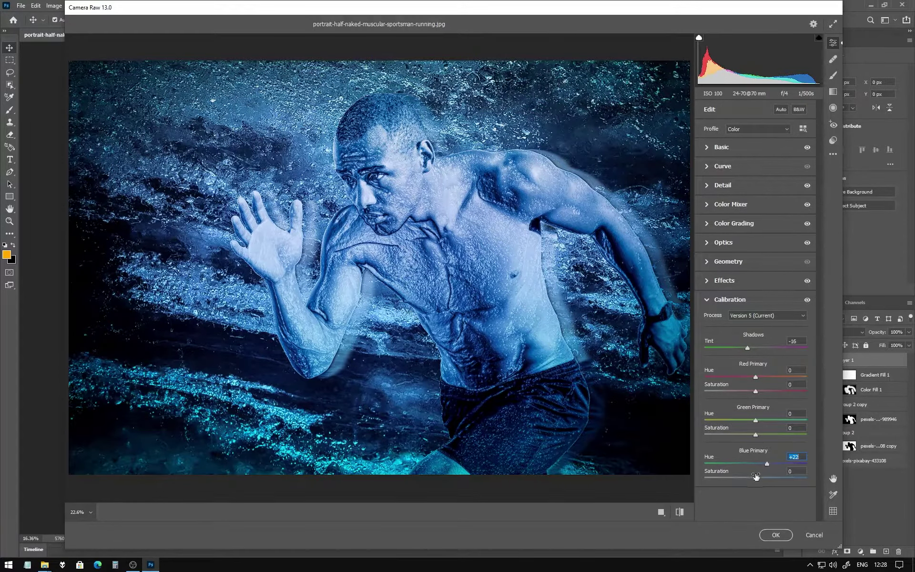
left_click_drag(759, 482, 761, 481)
left_click_drag(761, 479, 764, 480)
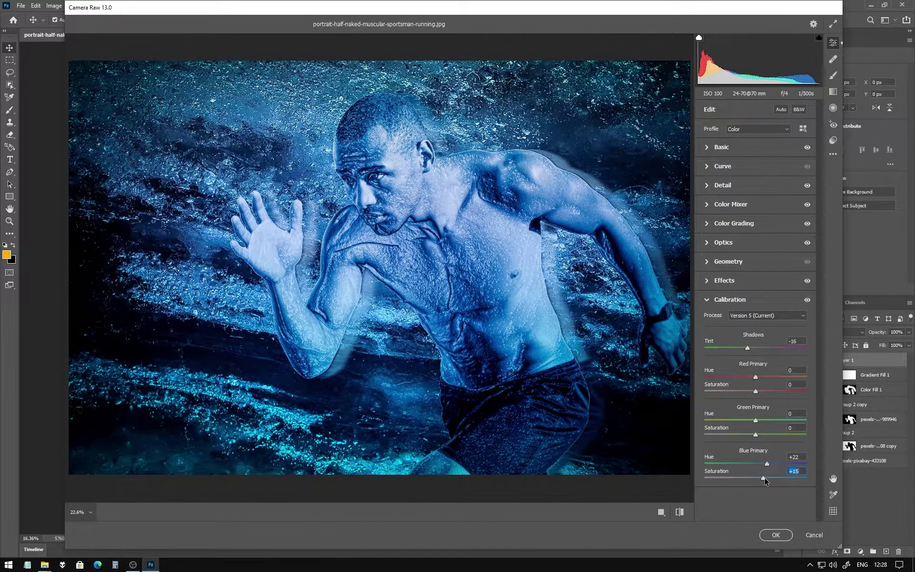
Step: Apply the Camera Raw grade to Layer 1 and compare it hidden, shown and at 30%
left_click(776, 535)
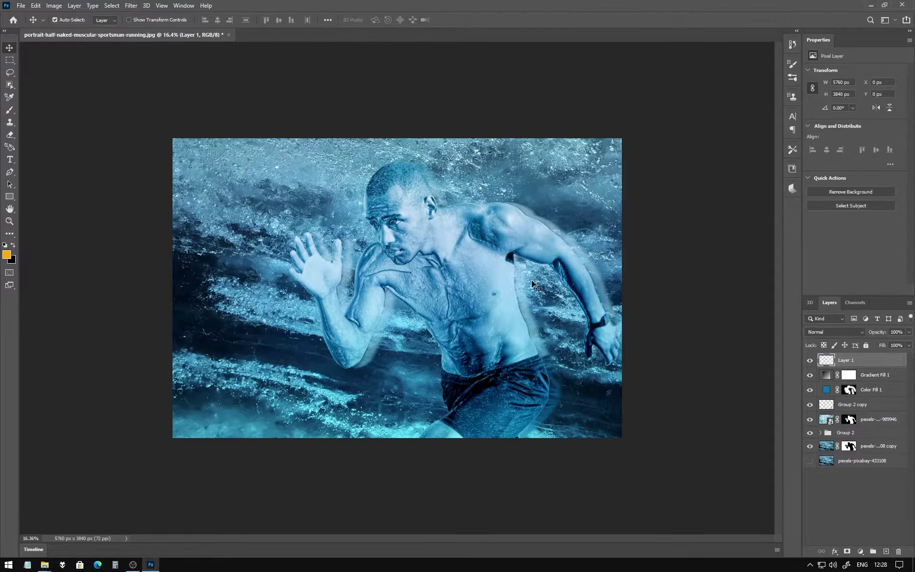
left_click(810, 361)
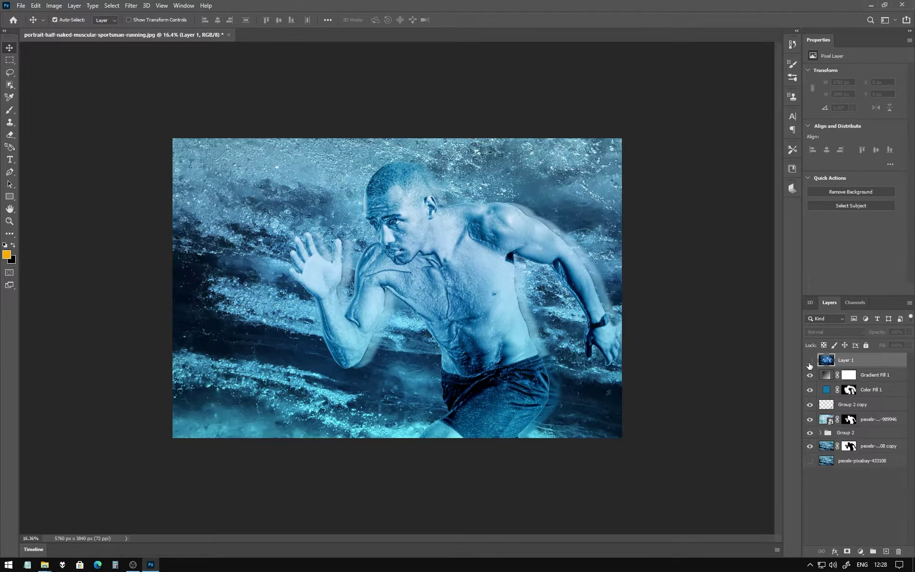
left_click(810, 362)
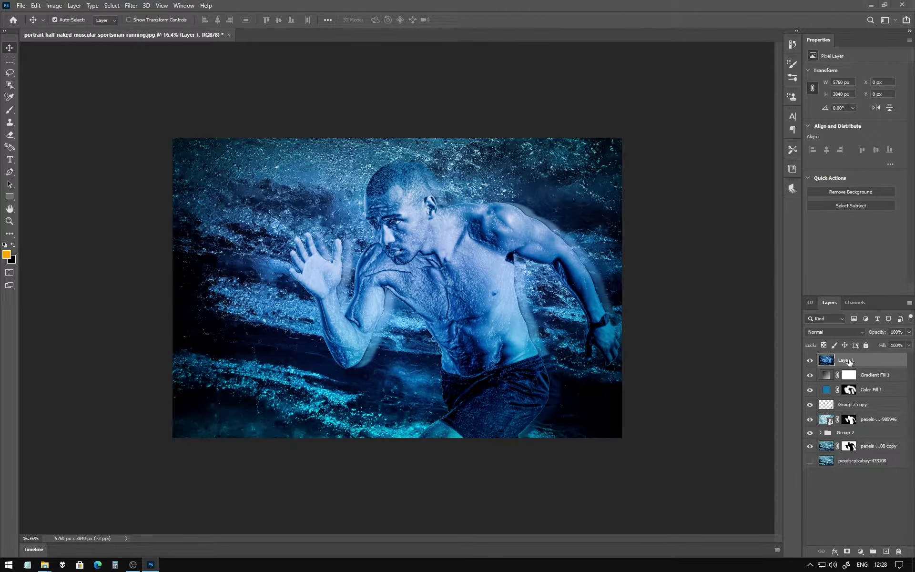
key("3")
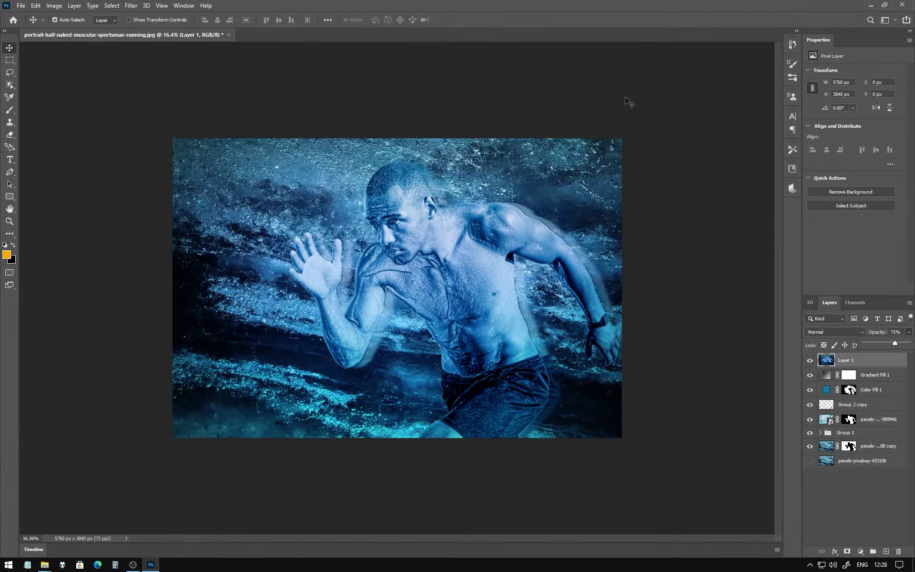
left_click(779, 391)
left_click(810, 360)
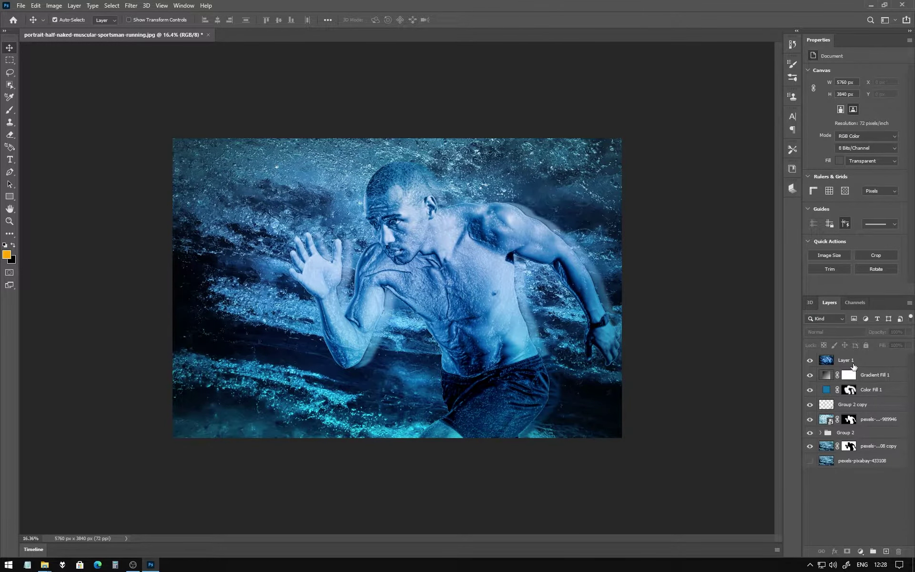
Step: Set Layer 1's opacity back to 100%
left_click(877, 360)
left_click(909, 333)
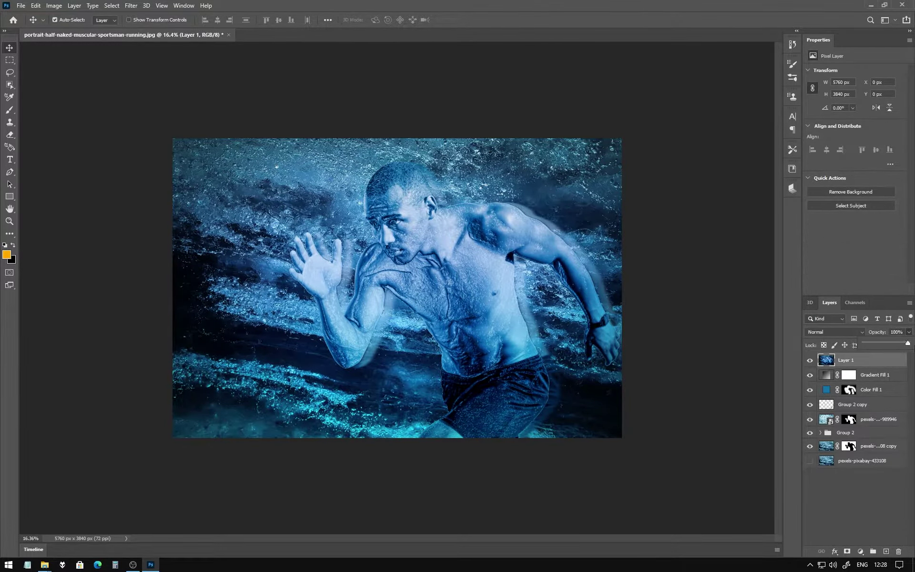
left_click_drag(898, 344, 910, 345)
left_click(692, 245)
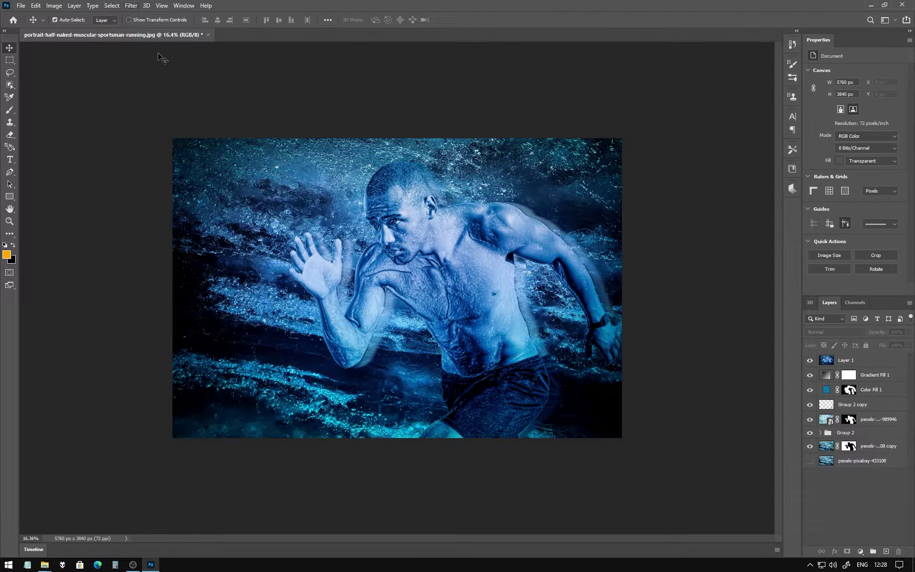
Step: Start a Tilt-Shift blur from the Blur Gallery on Layer 1
left_click(848, 361)
left_click(131, 5)
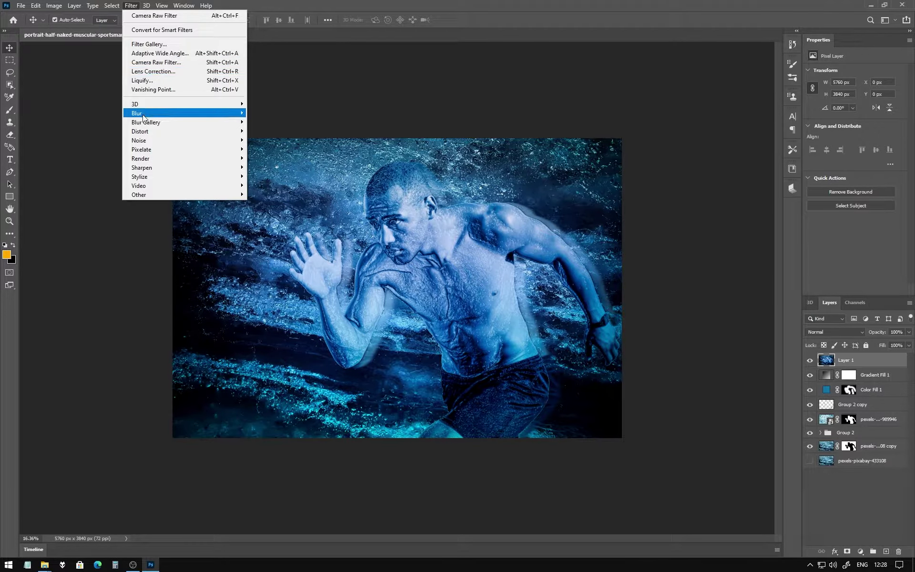
mouse_move(146, 122)
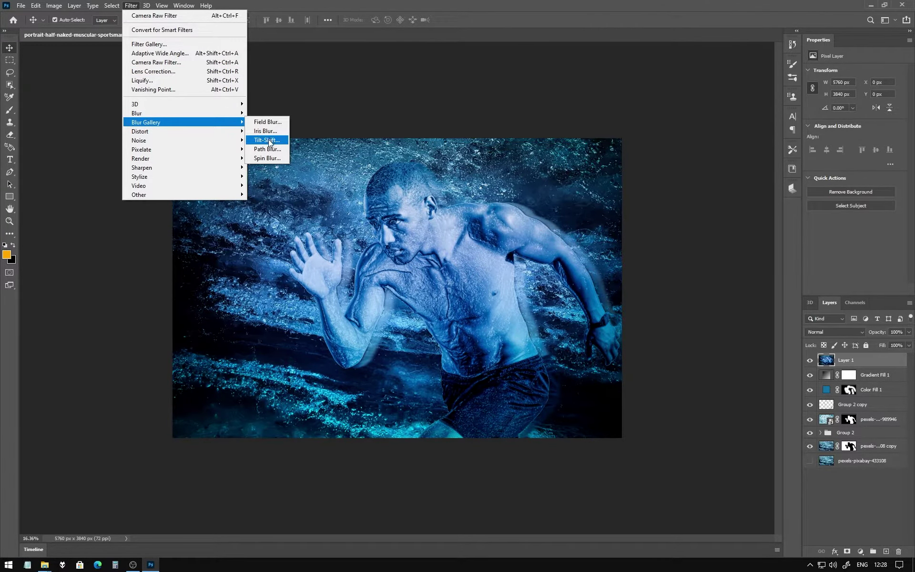
left_click(272, 140)
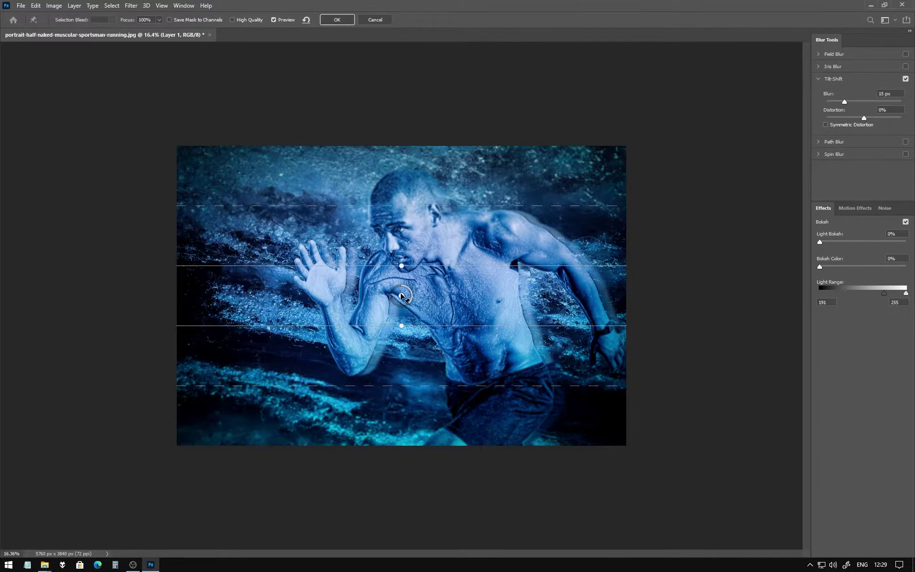
Step: Lower the blur centre and reposition the sharp band's top and bottom edges around the athlete
left_click_drag(402, 296, 399, 357)
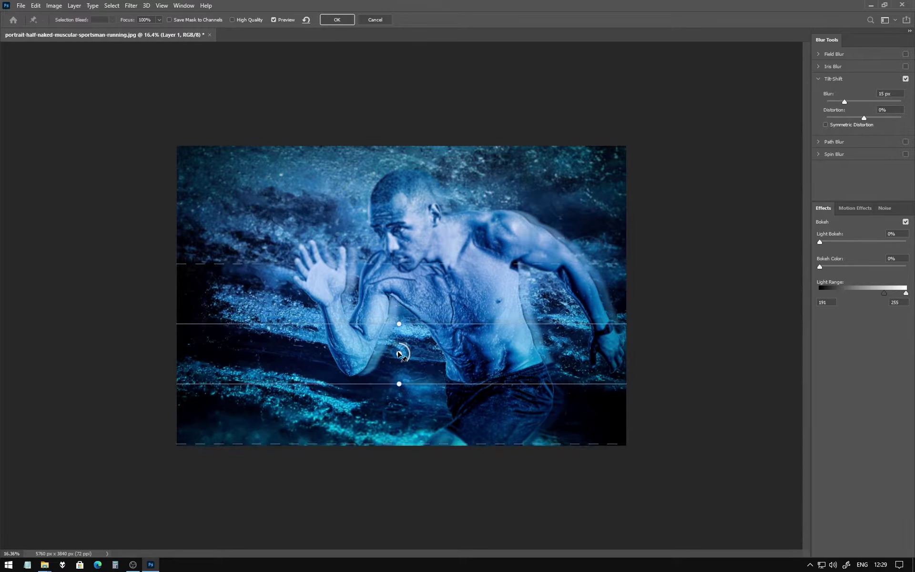
left_click_drag(399, 268, 399, 166)
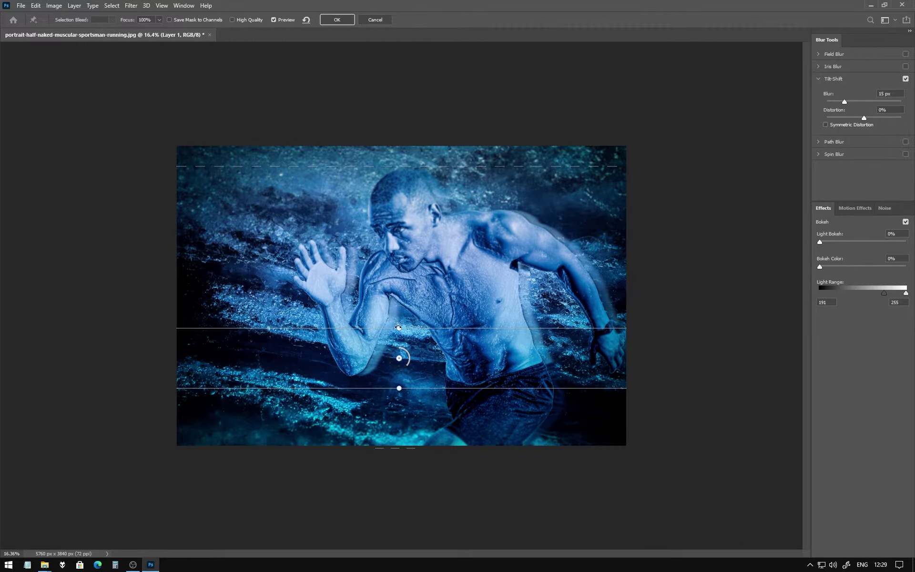
left_click_drag(398, 322, 397, 193)
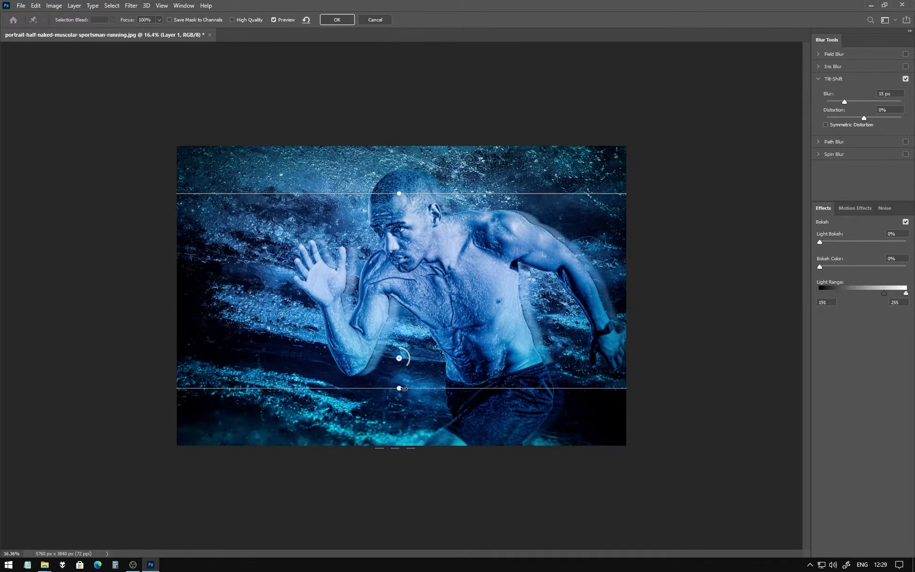
left_click_drag(399, 381, 406, 344)
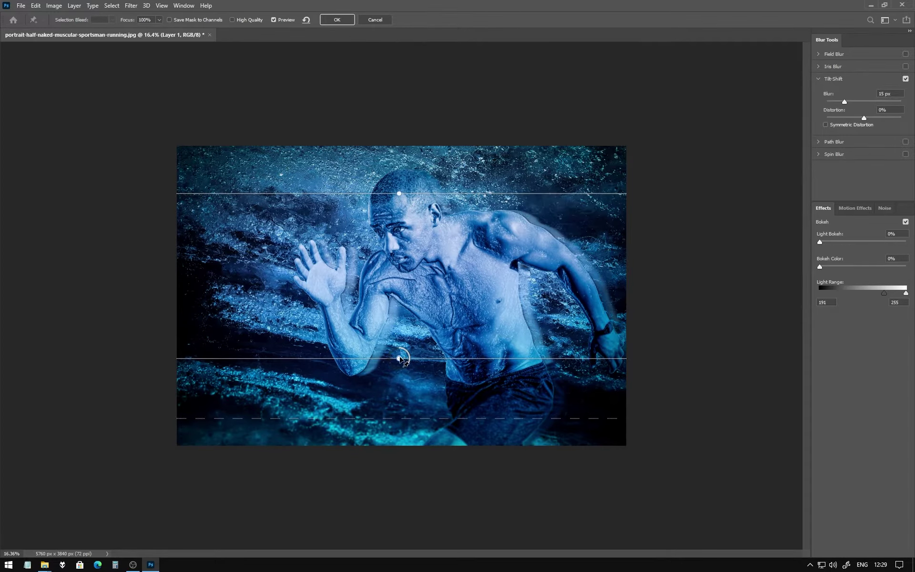
left_click_drag(405, 358, 405, 348)
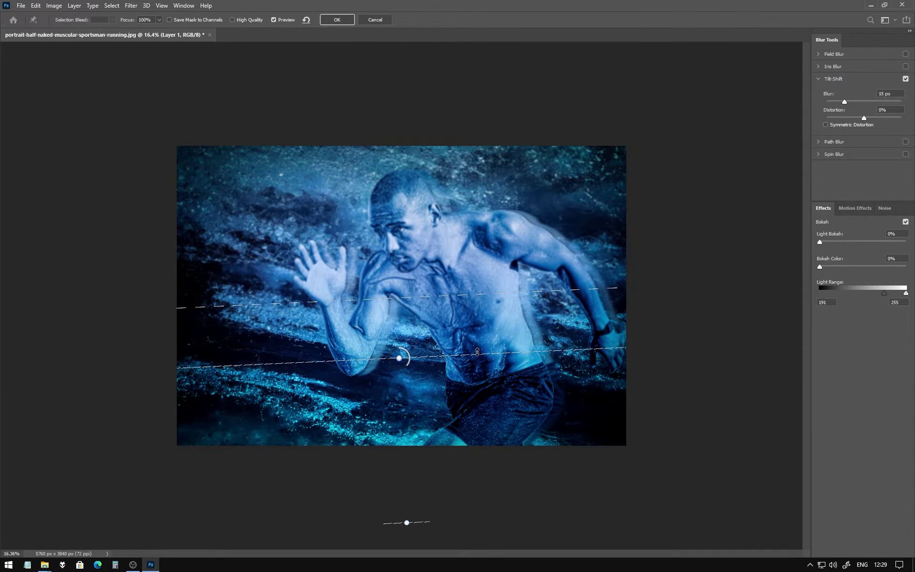
key("ctrl+z")
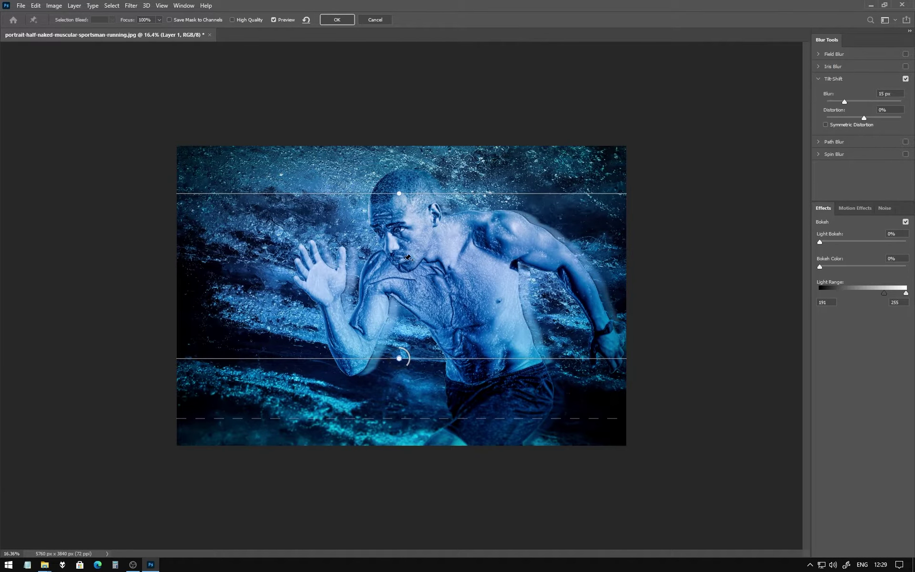
Step: Extend the sharp band up to the athlete's head and adjust the lower transition, keeping it horizontal
left_click_drag(399, 194, 399, 169)
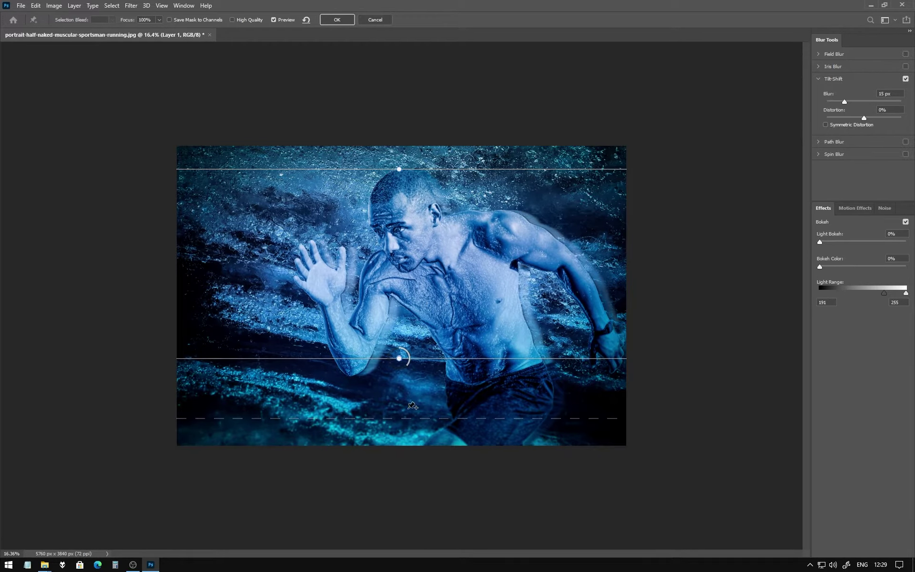
mouse_move(404, 418)
left_mouse_down()
mouse_move(406, 387)
mouse_move(403, 423)
left_mouse_up()
left_click_drag(400, 362, 403, 367)
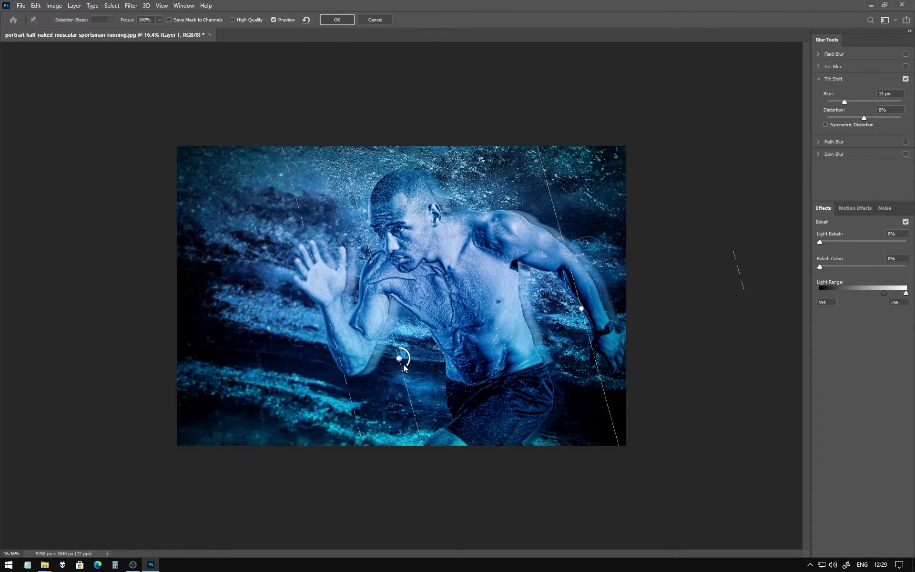
key("ctrl+z")
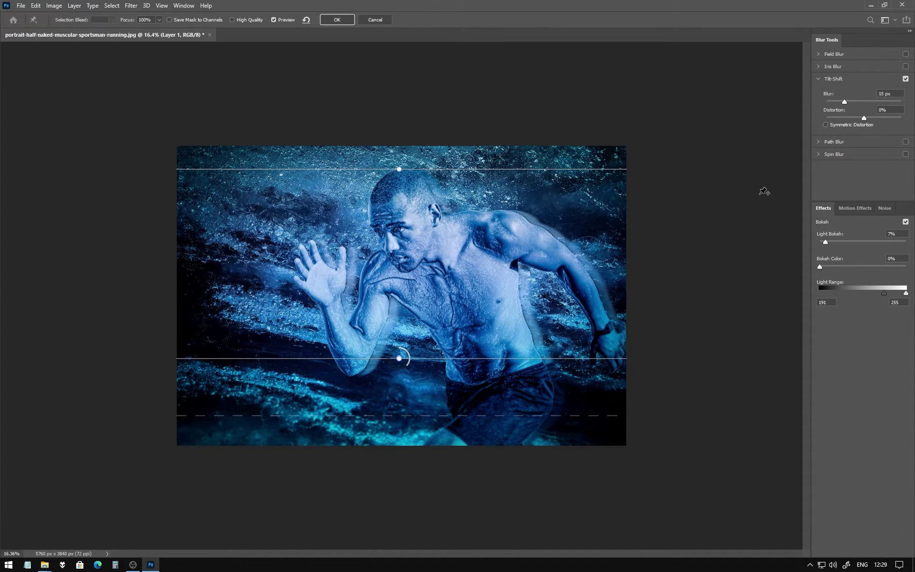
Step: Commit the 15 px Tilt-Shift blur to Layer 1
left_click(337, 20)
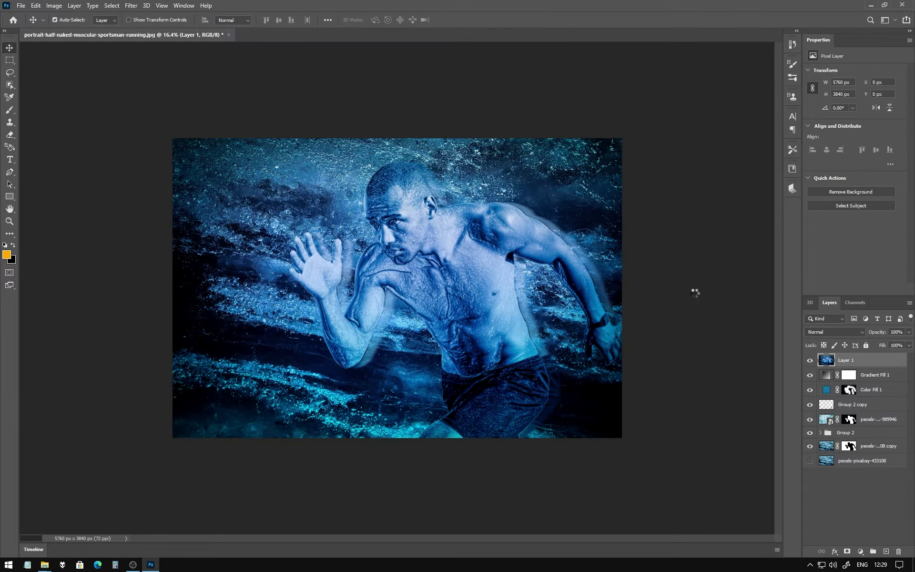